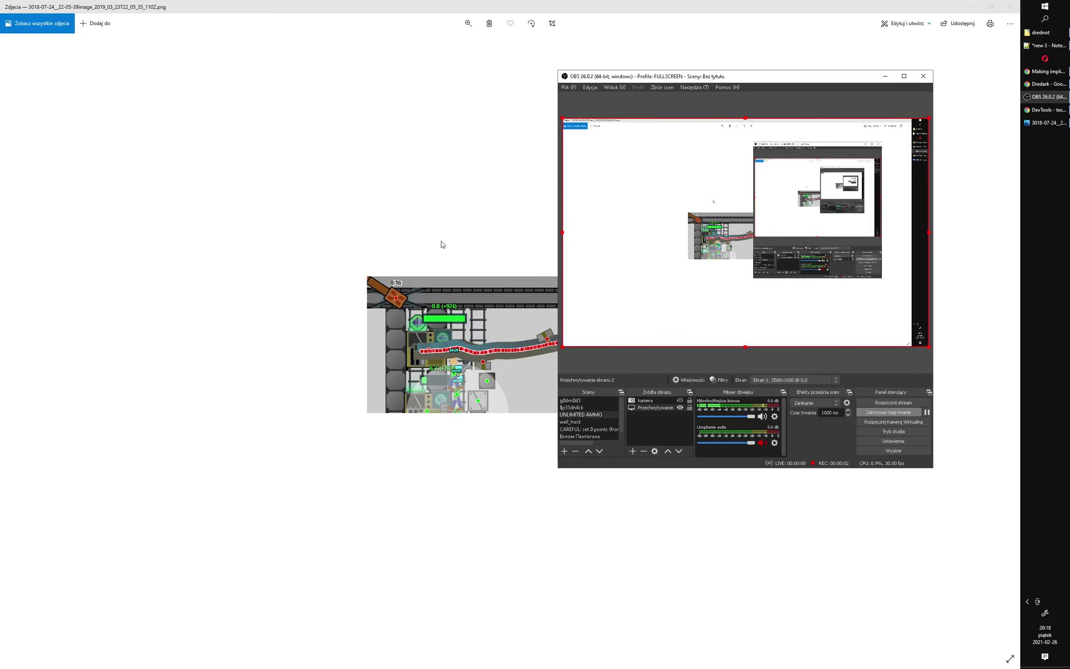
# Bring Photos forward and flip through the old Dredark screenshots to the cannon-lined ship
pyautogui.click(441, 245)
pyautogui.press('Right')
pyautogui.press('Right')
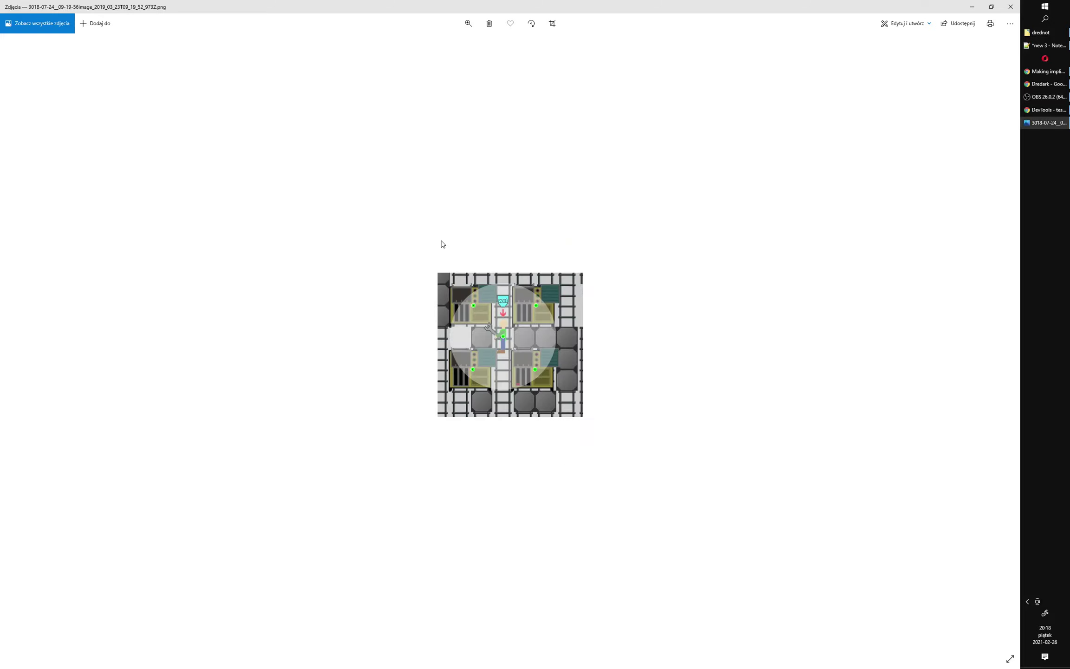
pyautogui.press('Right')
pyautogui.press('Right')
pyautogui.press('Right')
pyautogui.press('Right')
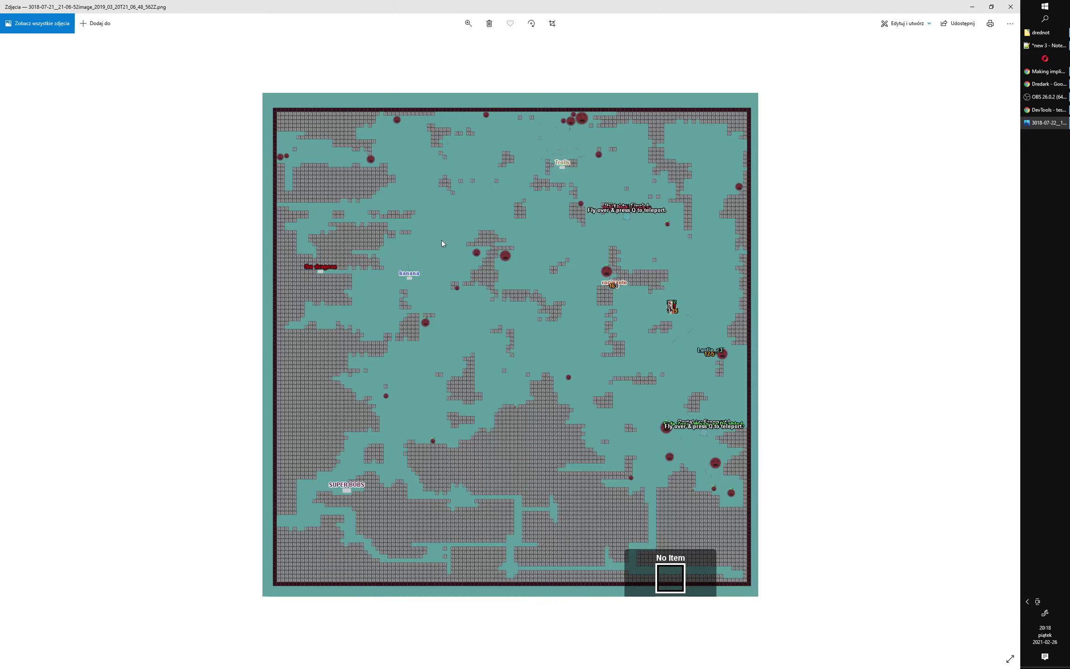
pyautogui.press('Right')
pyautogui.press('Right')
pyautogui.press('Right')
pyautogui.press('Right')
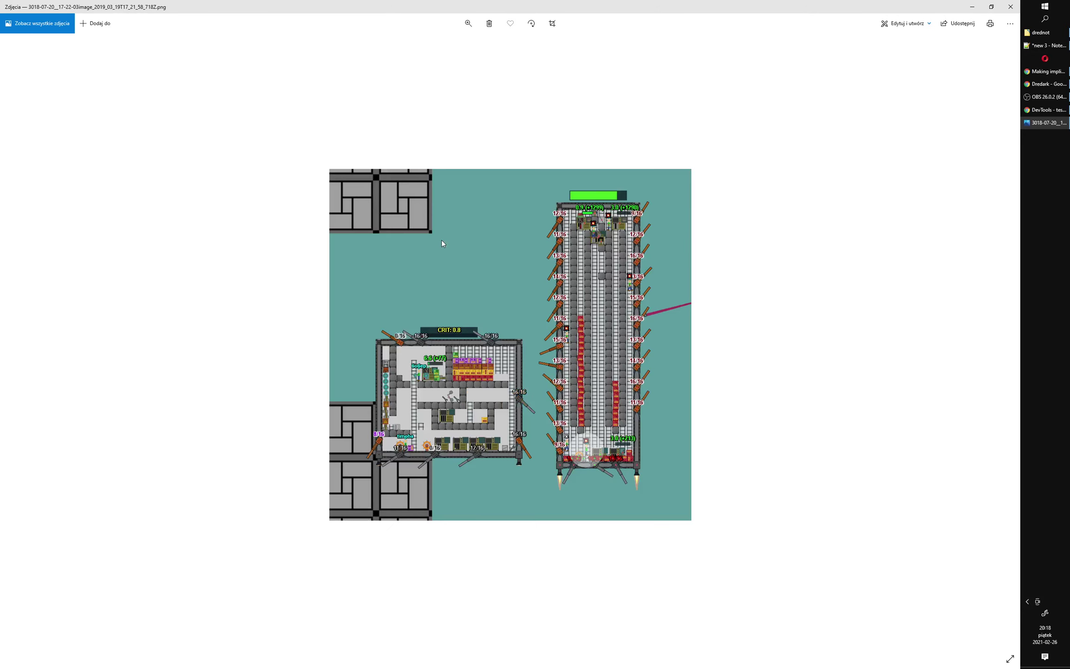
pyautogui.press('Right')
pyautogui.press('Right')
pyautogui.press('Right')
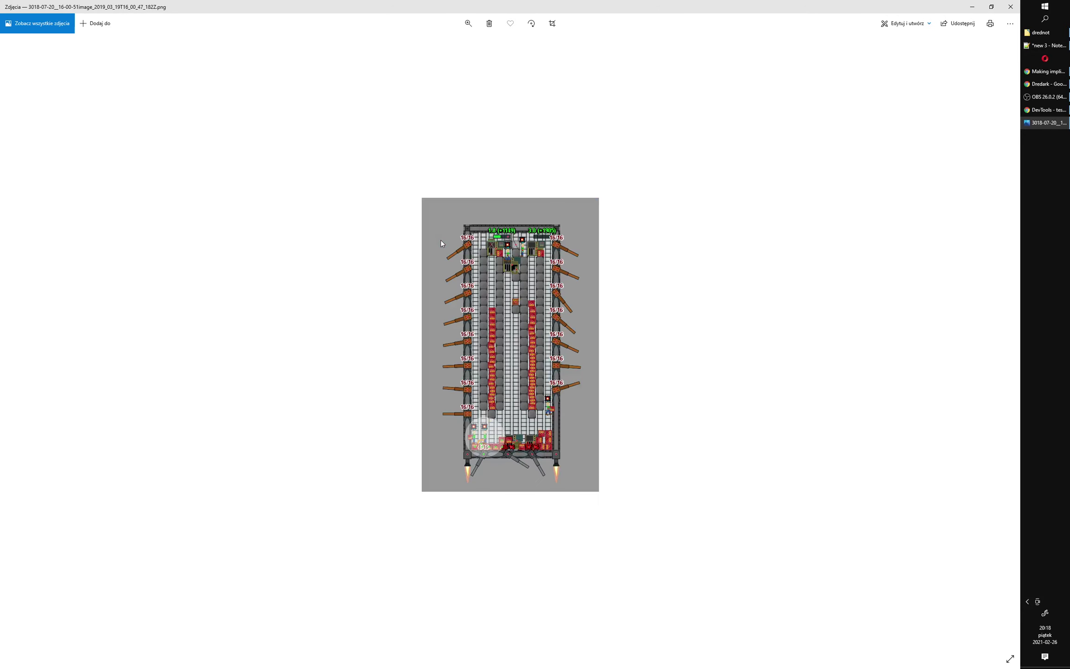
pyautogui.press('Right')
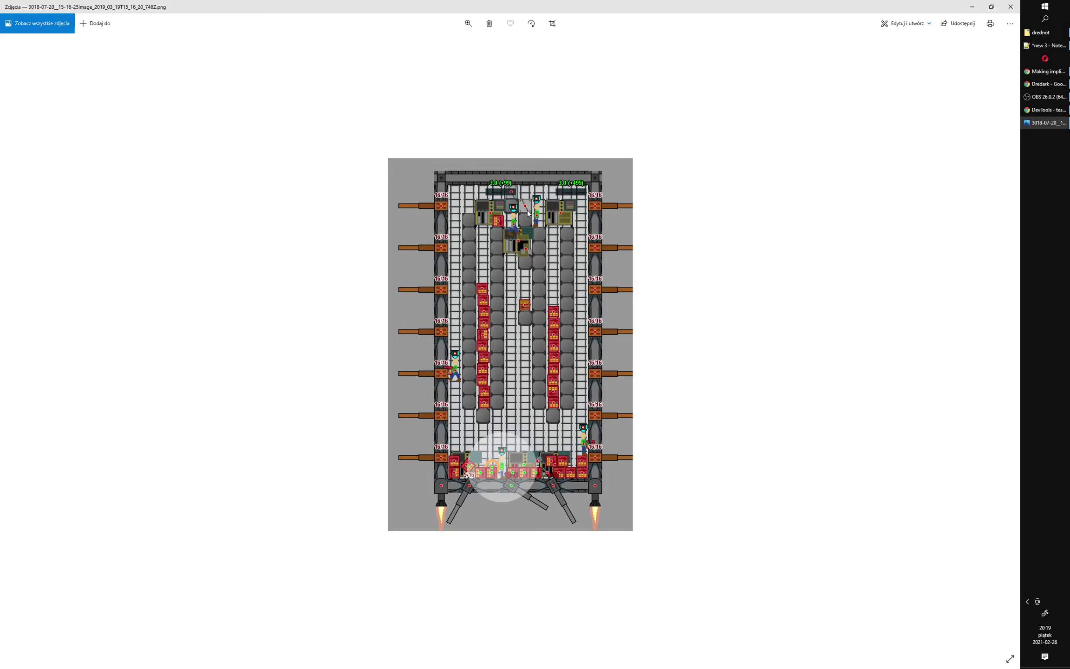
# Advance past the debris-swamped ship screenshots, then step back once to a debris image
pyautogui.press('Right')
pyautogui.press('Right')
pyautogui.press('Right')
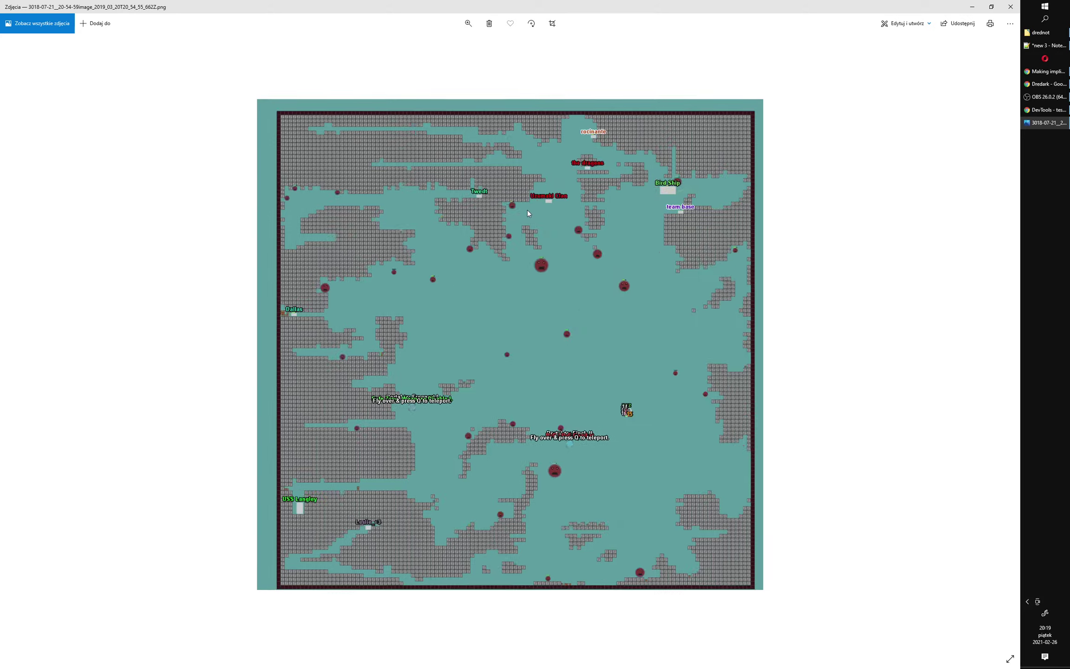
pyautogui.press('Right')
pyautogui.press('Right')
pyautogui.press('Right')
pyautogui.press('Right')
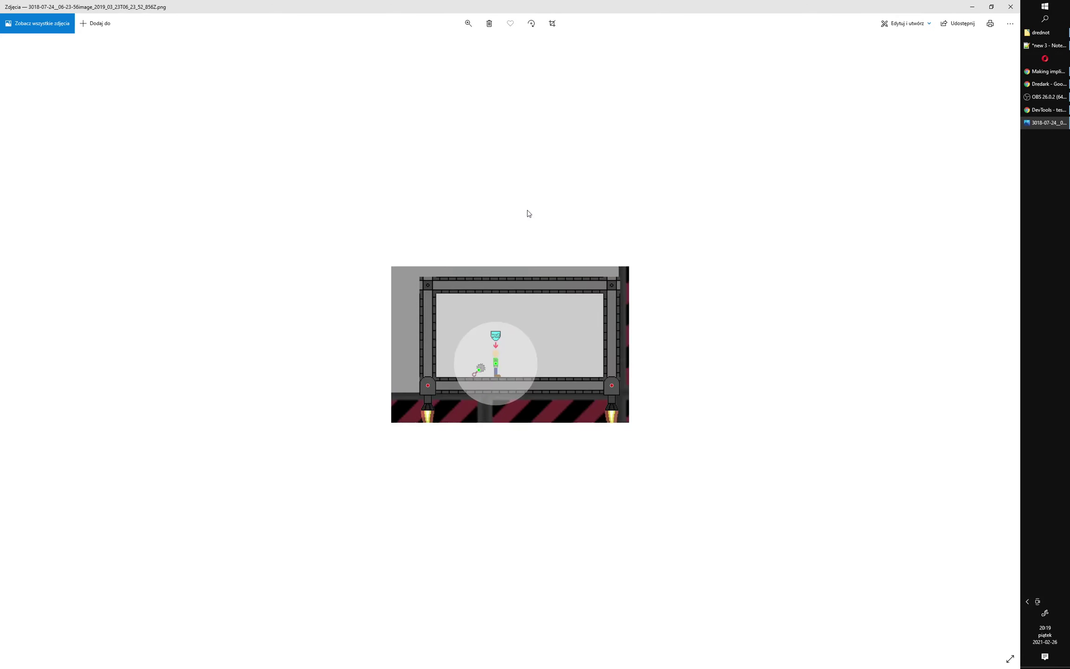
pyautogui.press('Right')
pyautogui.press('Right')
pyautogui.press('Right')
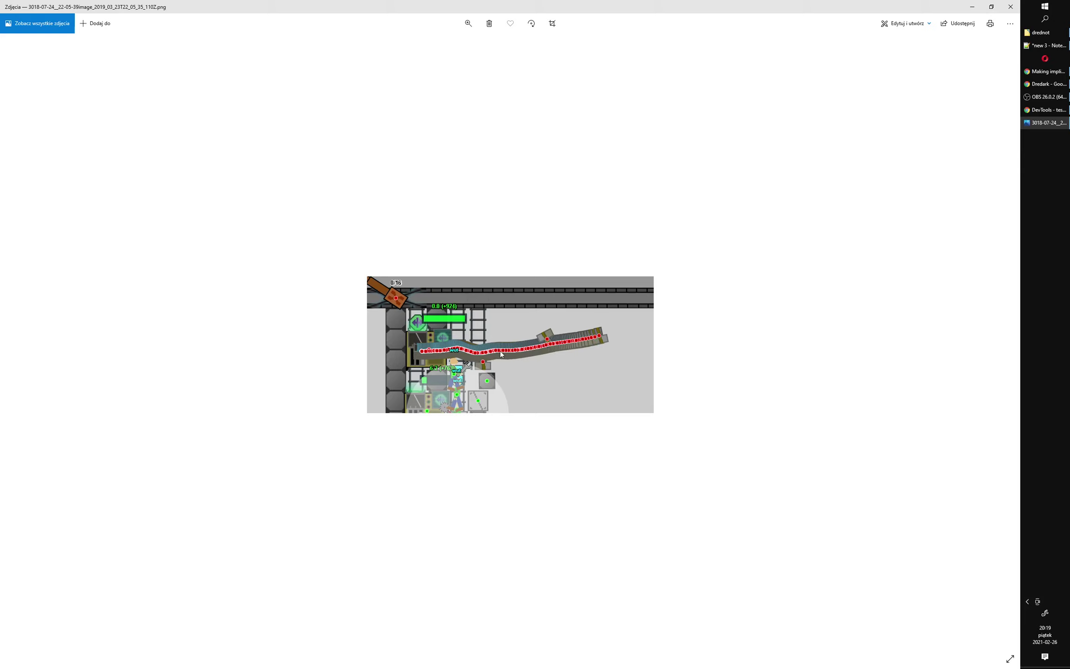
pyautogui.press('Right')
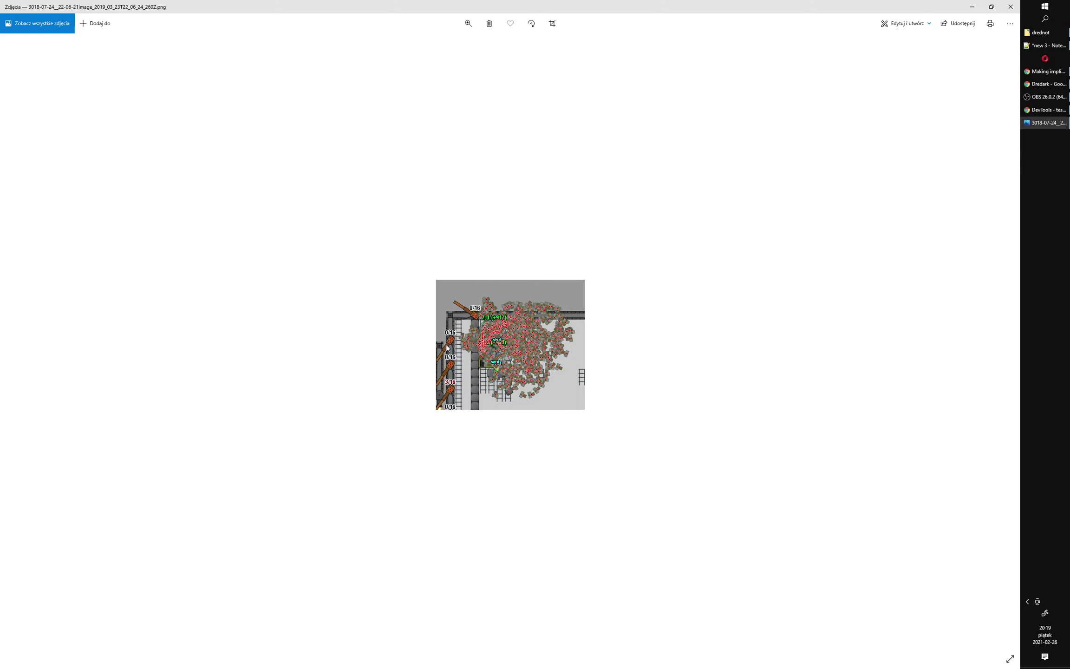
pyautogui.press('Right')
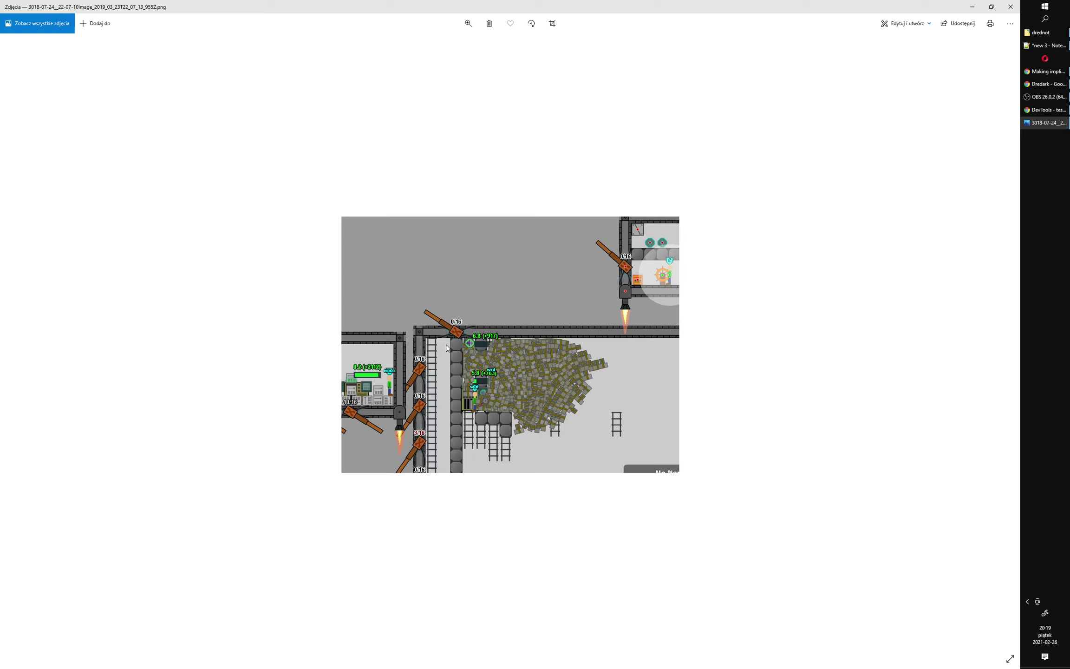
pyautogui.press('Right')
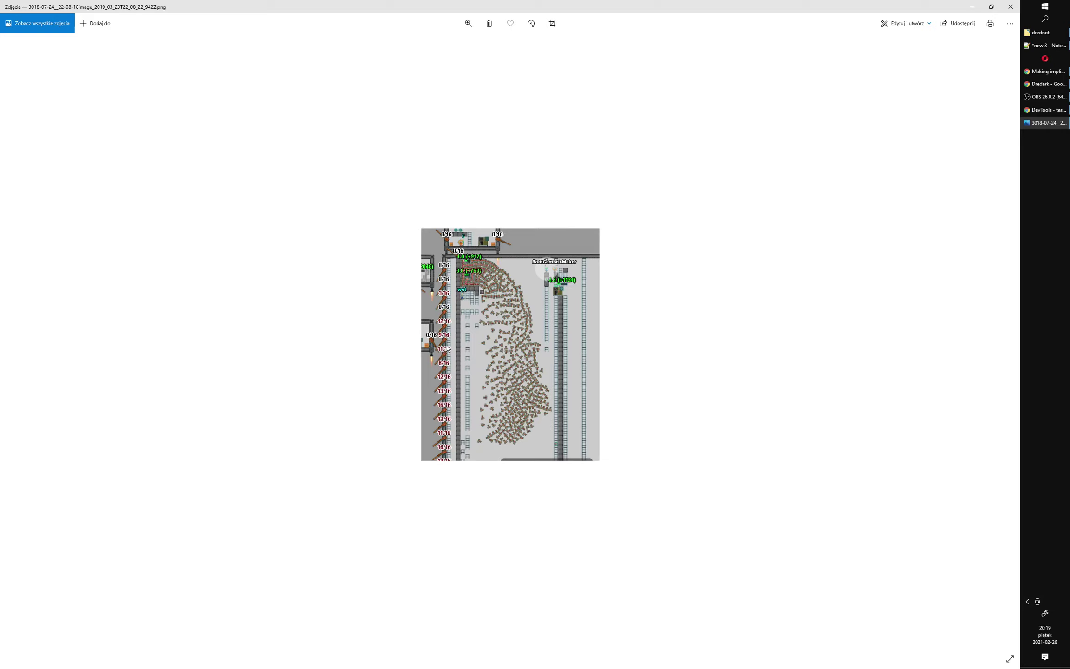
pyautogui.press('Right')
pyautogui.press('Left')
# Step through the remaining screenshots to the rubble-packed ship and the cannon-walled square ship
pyautogui.press('Right')
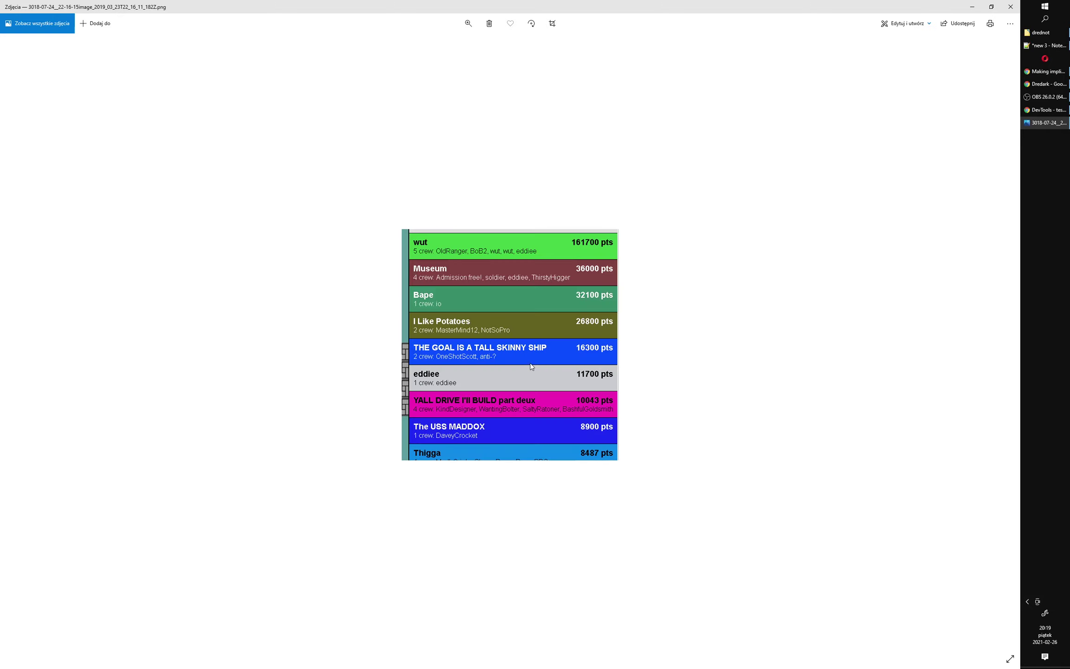
pyautogui.press('Right')
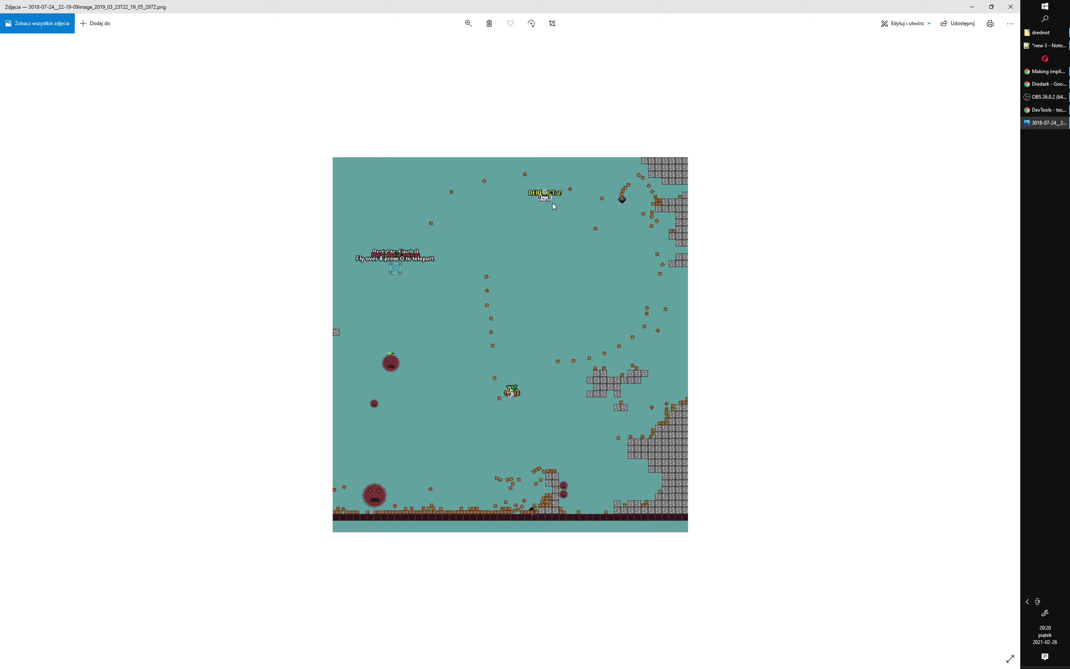
pyautogui.press('Right')
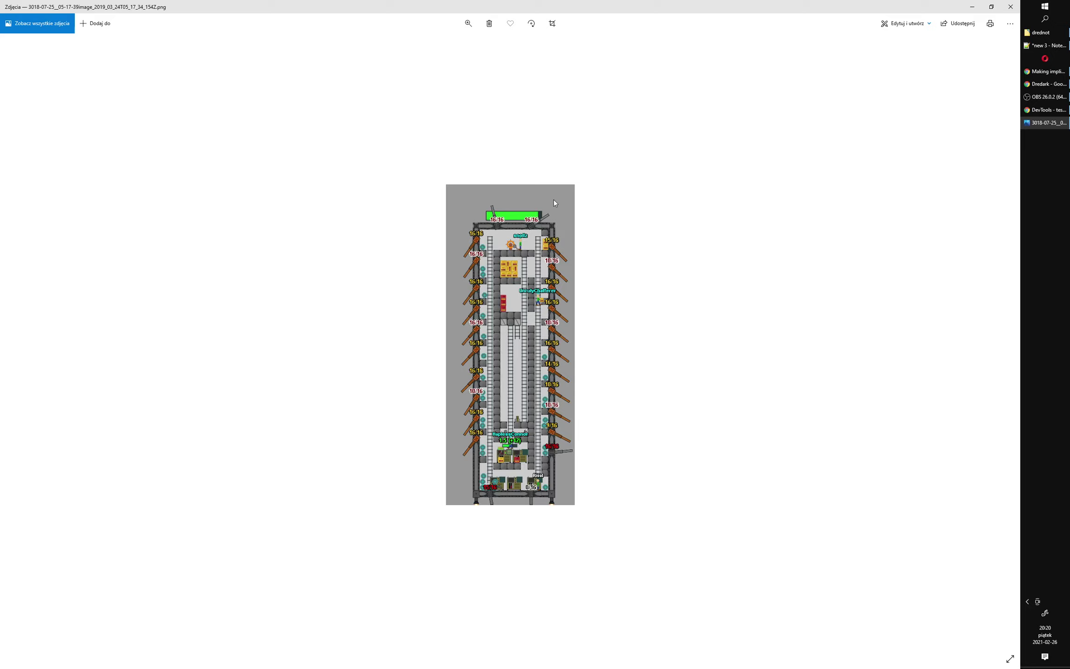
pyautogui.press('Right')
pyautogui.press('Right')
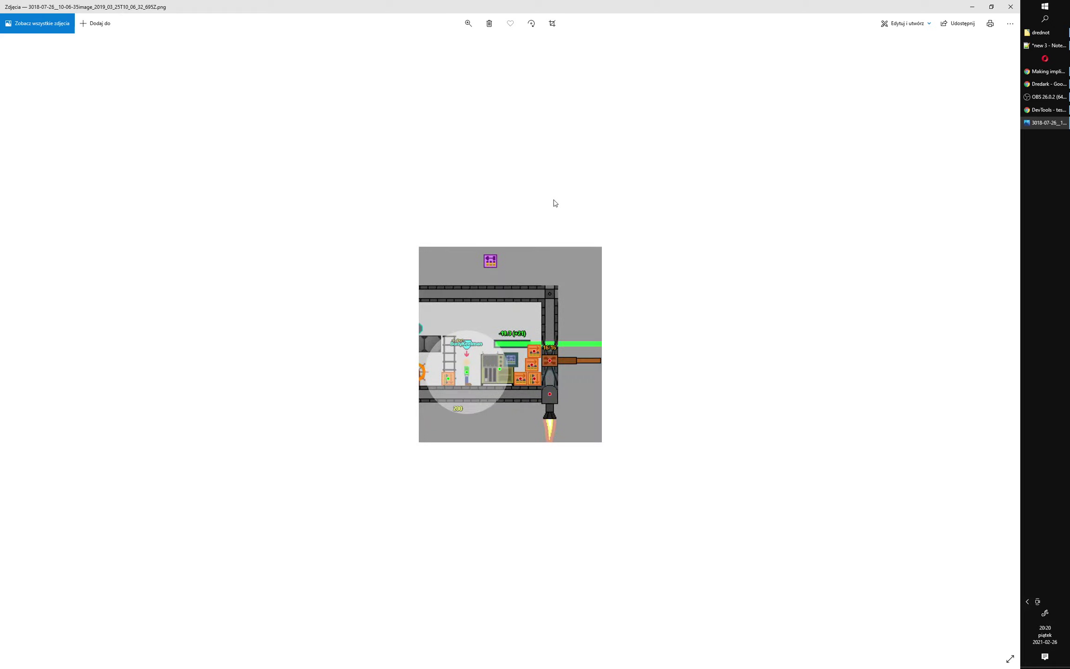
pyautogui.press('Right')
pyautogui.press('Right')
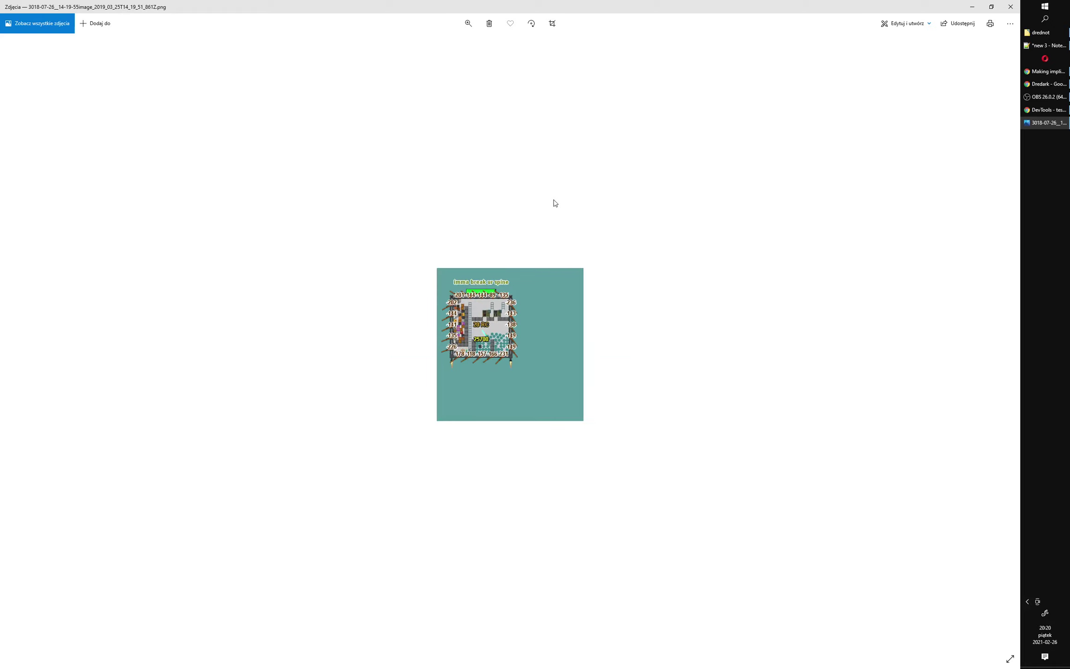
pyautogui.press('Right')
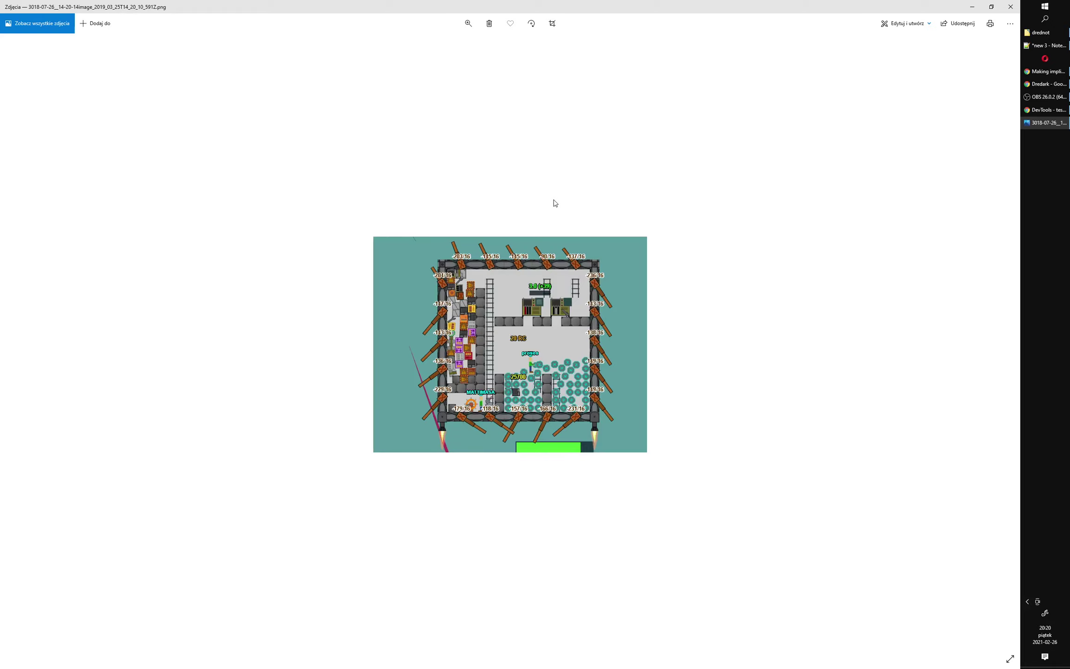
pyautogui.press('Right')
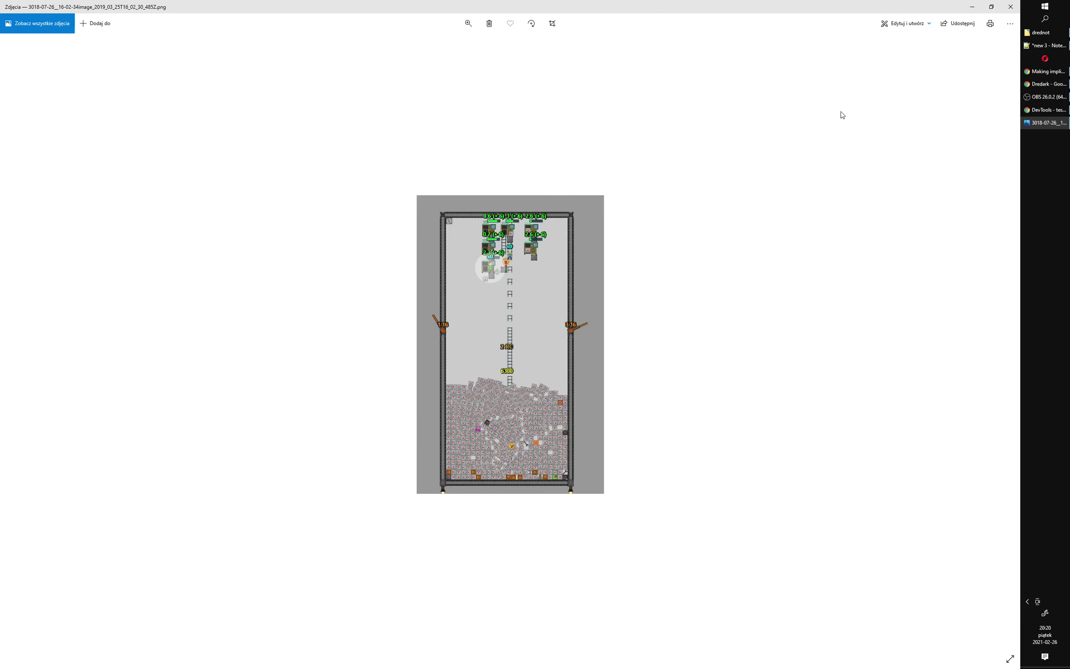
# Rejoin the Maulburg ship in Dredark, open the cheat options and open the fabricator
pyautogui.click(1045, 83)
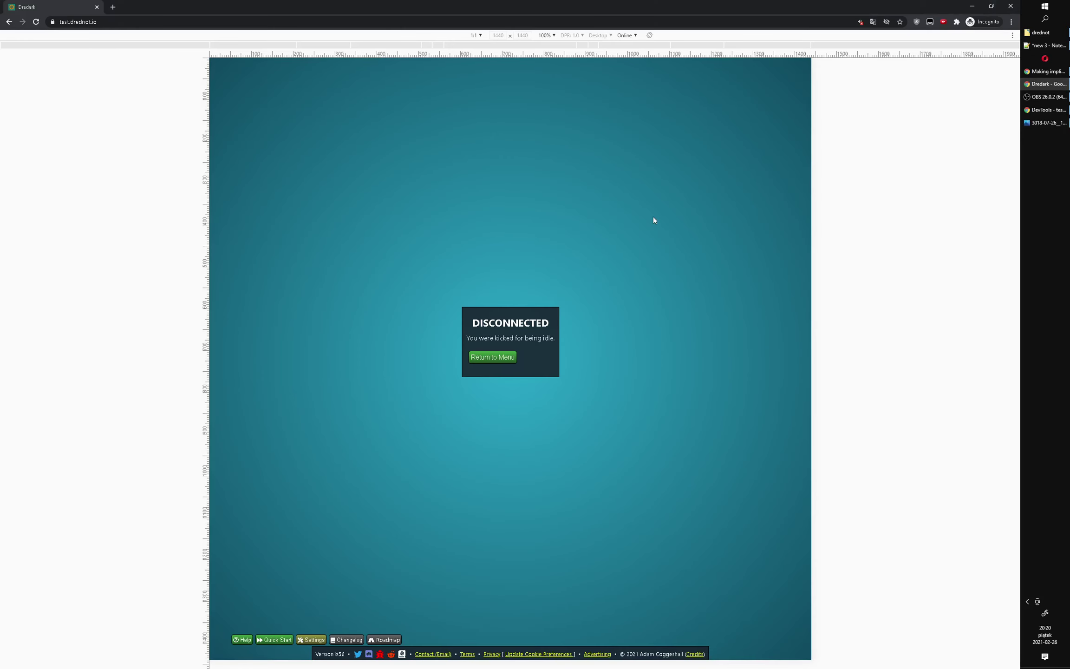
pyautogui.press('Return')
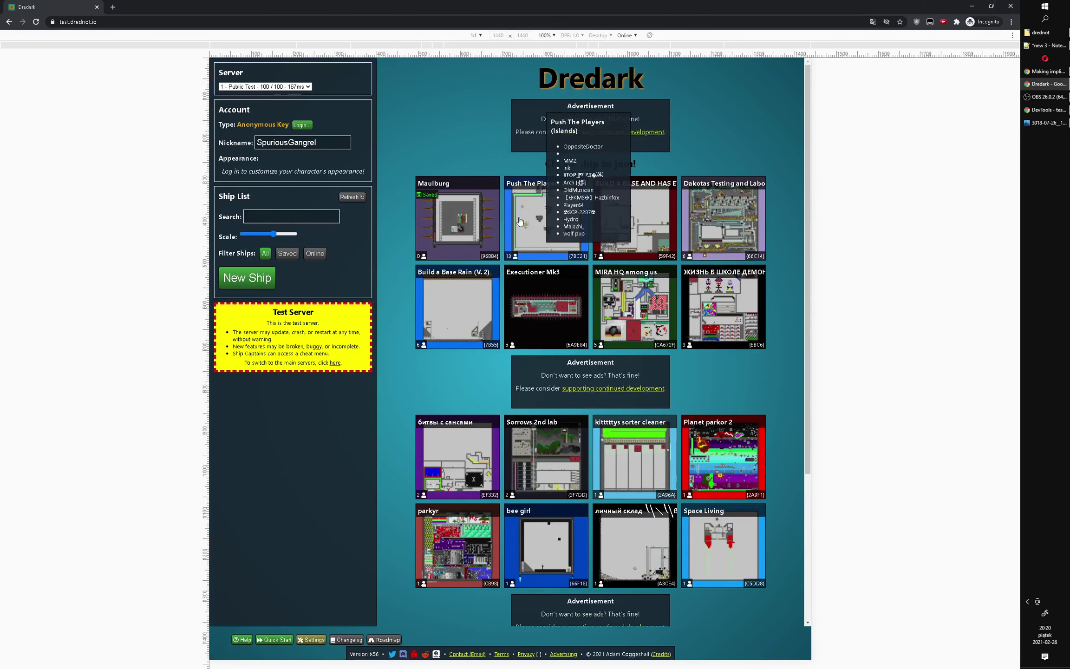
pyautogui.click(458, 209)
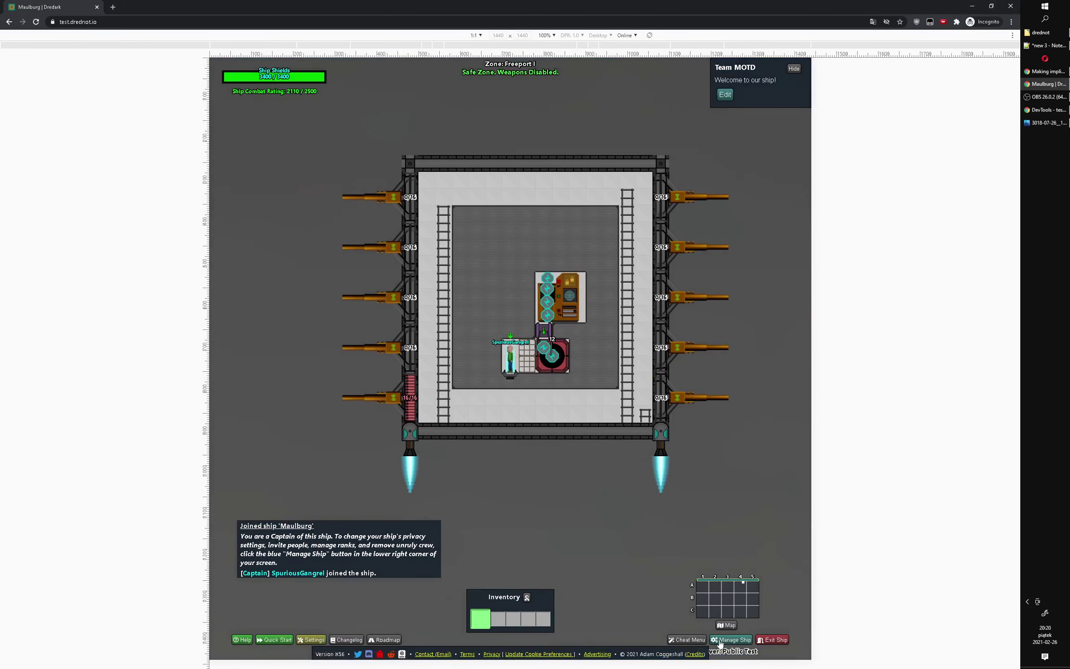
pyautogui.click(688, 640)
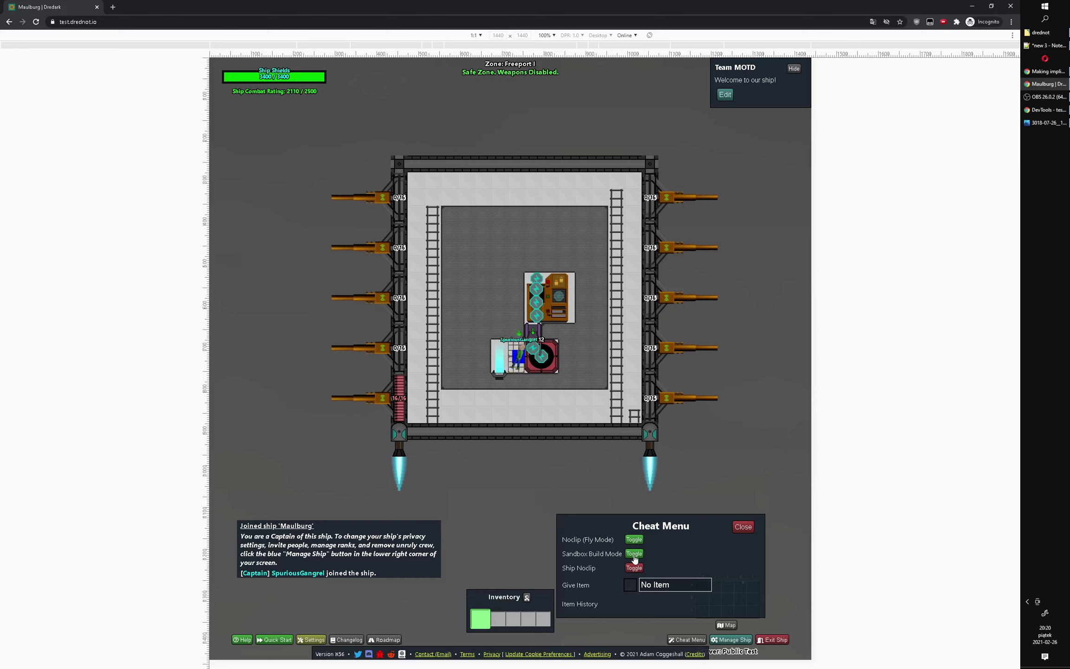
pyautogui.click(525, 351)
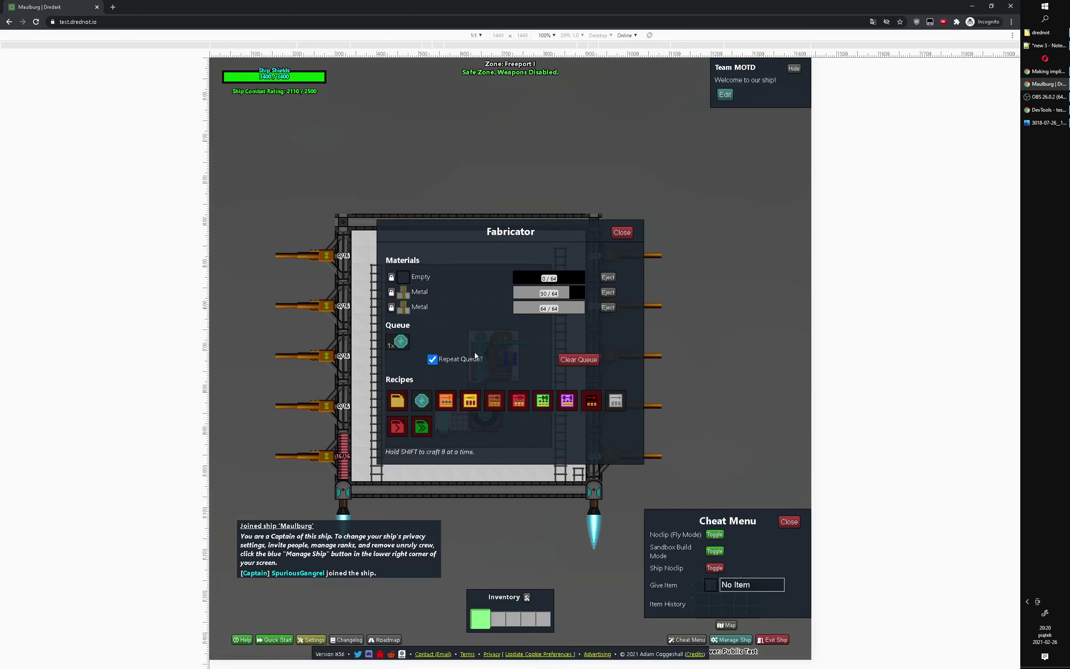
# Turn off queue repeat and queue three batches of Trash Ammo
pyautogui.click(433, 360)
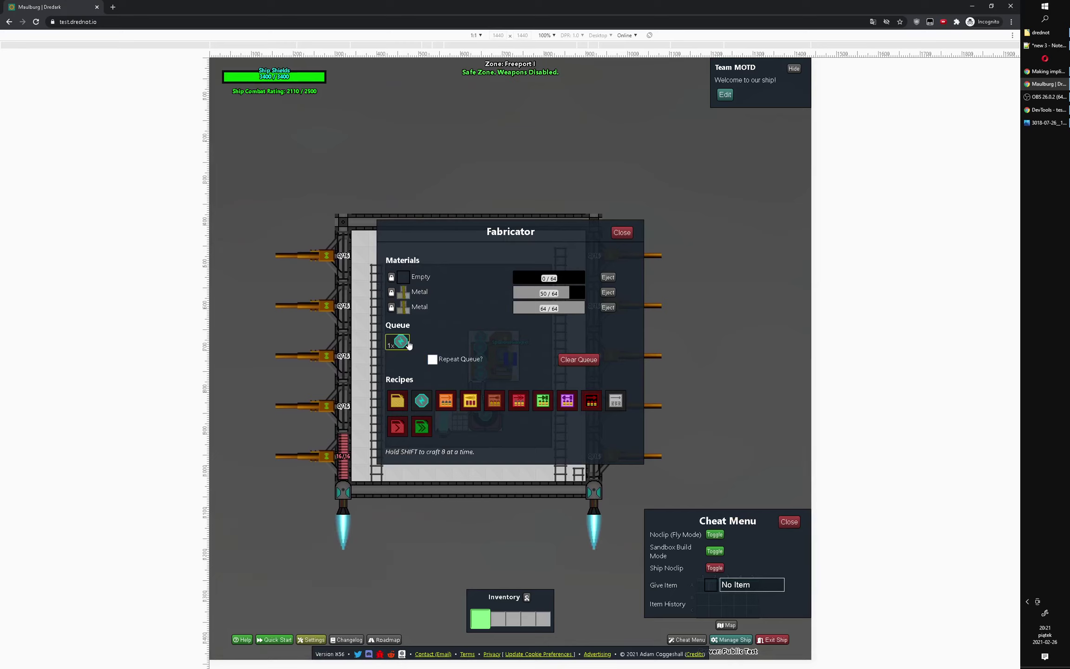
pyautogui.keyDown('shift'); pyautogui.click(620, 407); pyautogui.keyUp('shift')
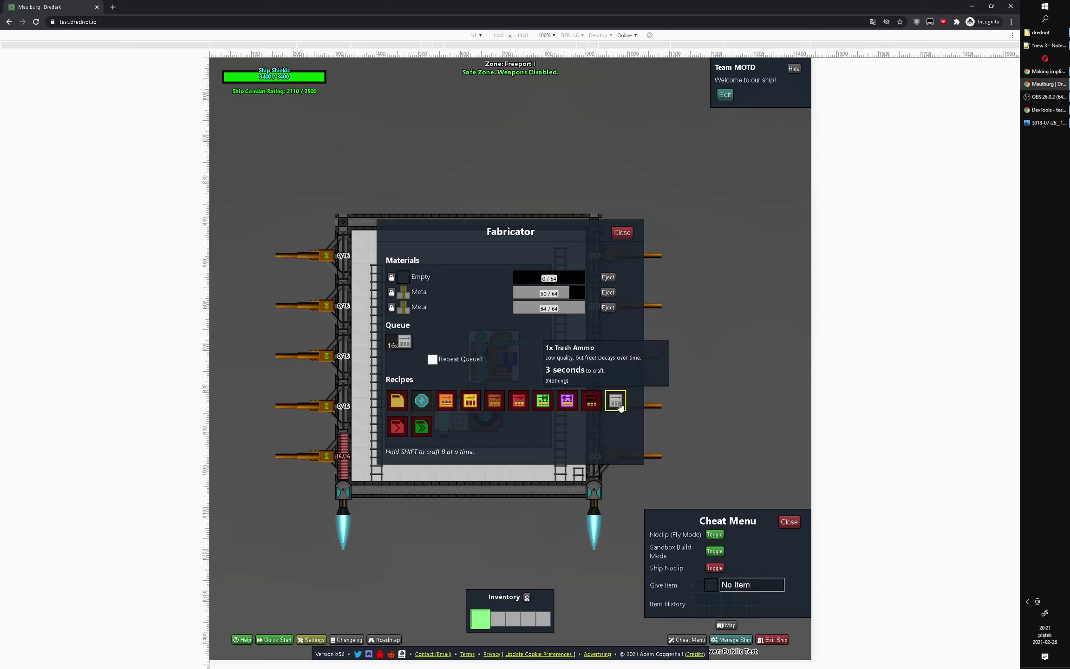
pyautogui.keyDown('shift'); pyautogui.click(621, 407); pyautogui.keyUp('shift')
pyautogui.keyDown('shift'); pyautogui.click(620, 408); pyautogui.keyUp('shift')
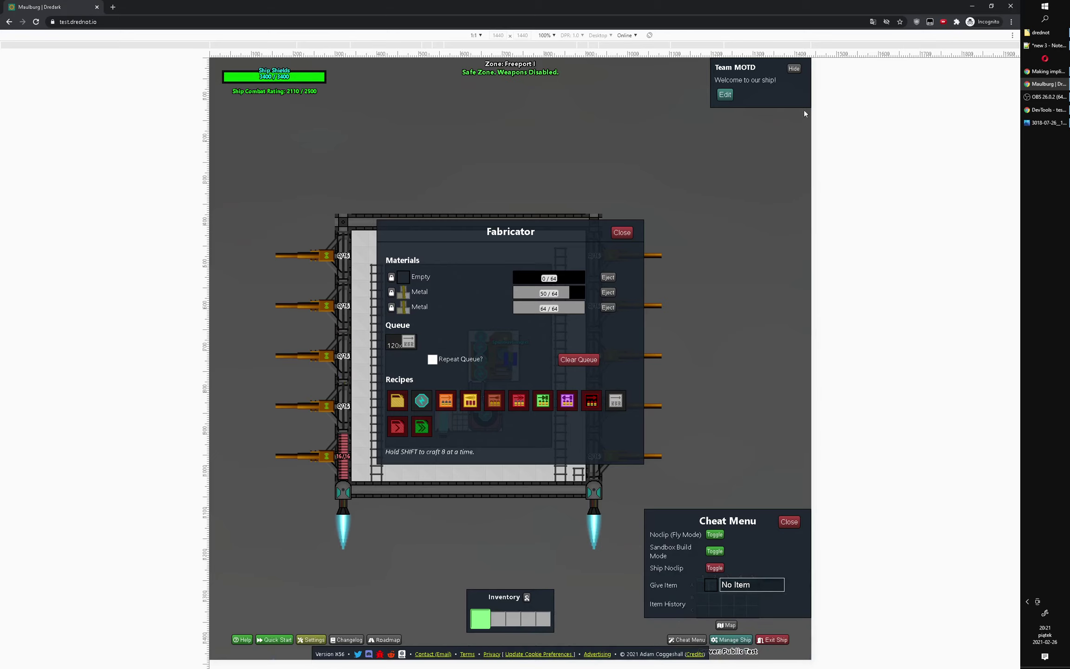
# Reopen the fabricator and select the 120x queued item to inspect its markup
pyautogui.click(1045, 123)
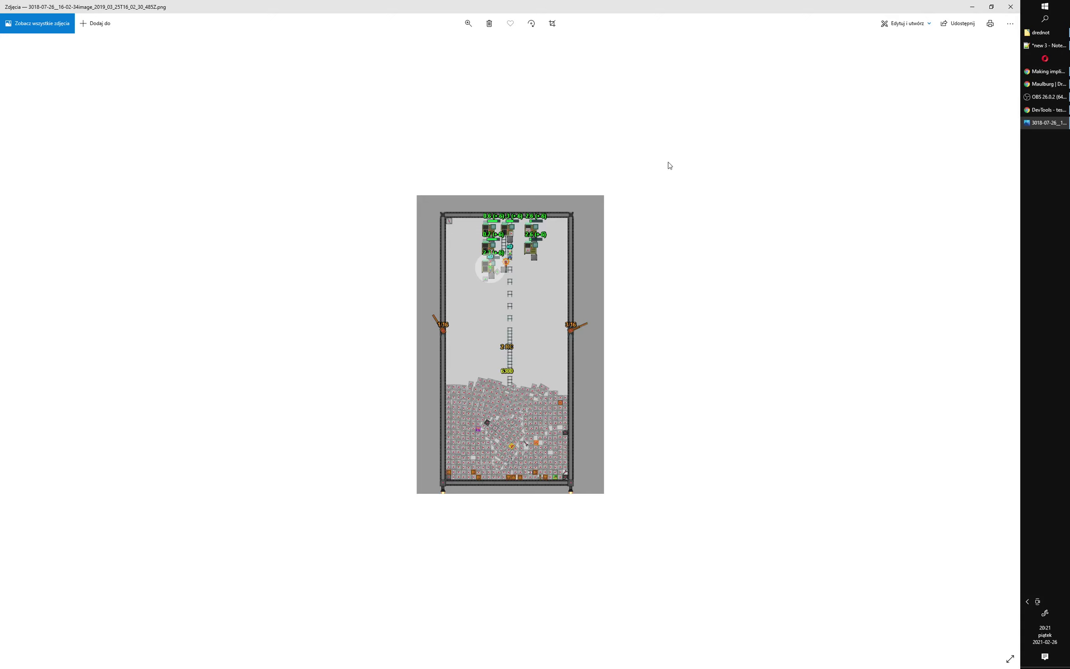
pyautogui.click(1045, 84)
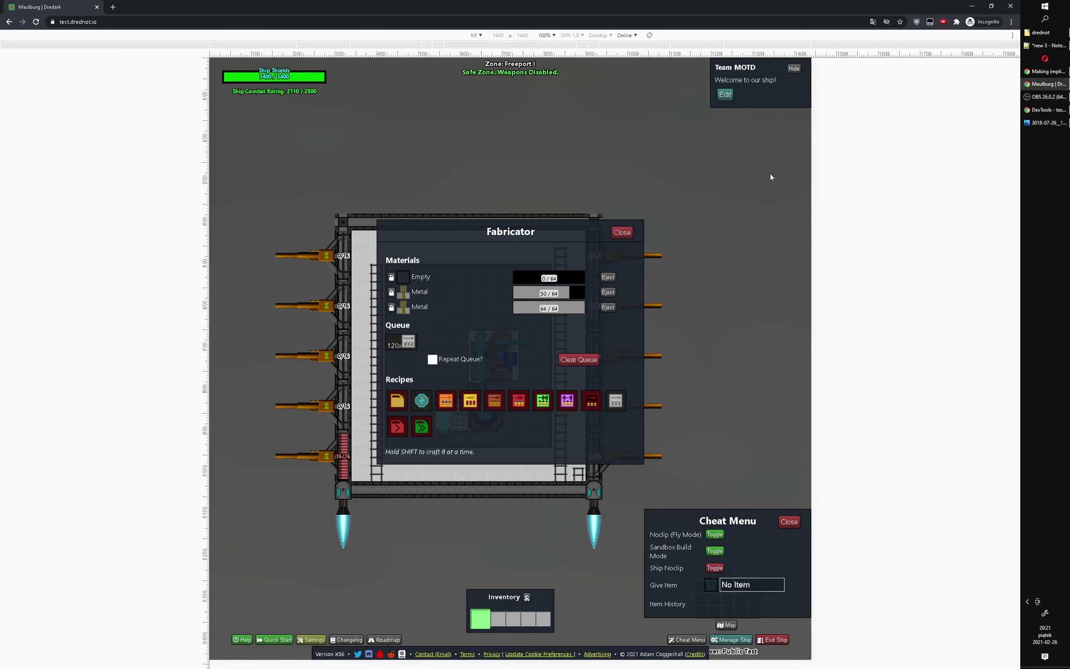
pyautogui.press('Escape')
pyautogui.click(525, 358)
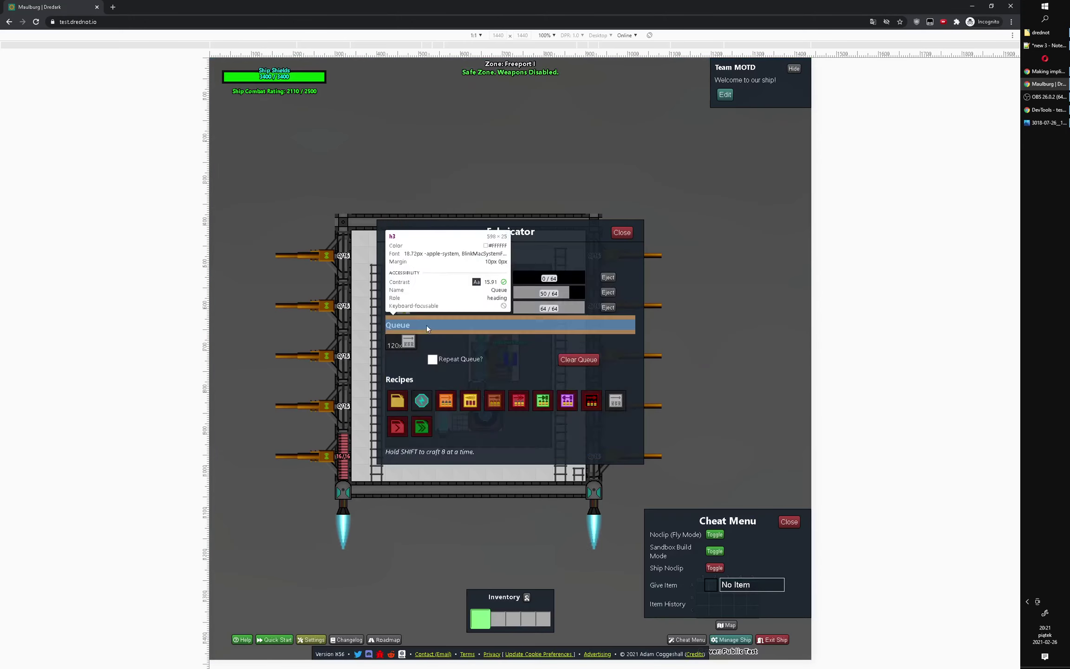
pyautogui.click(407, 338)
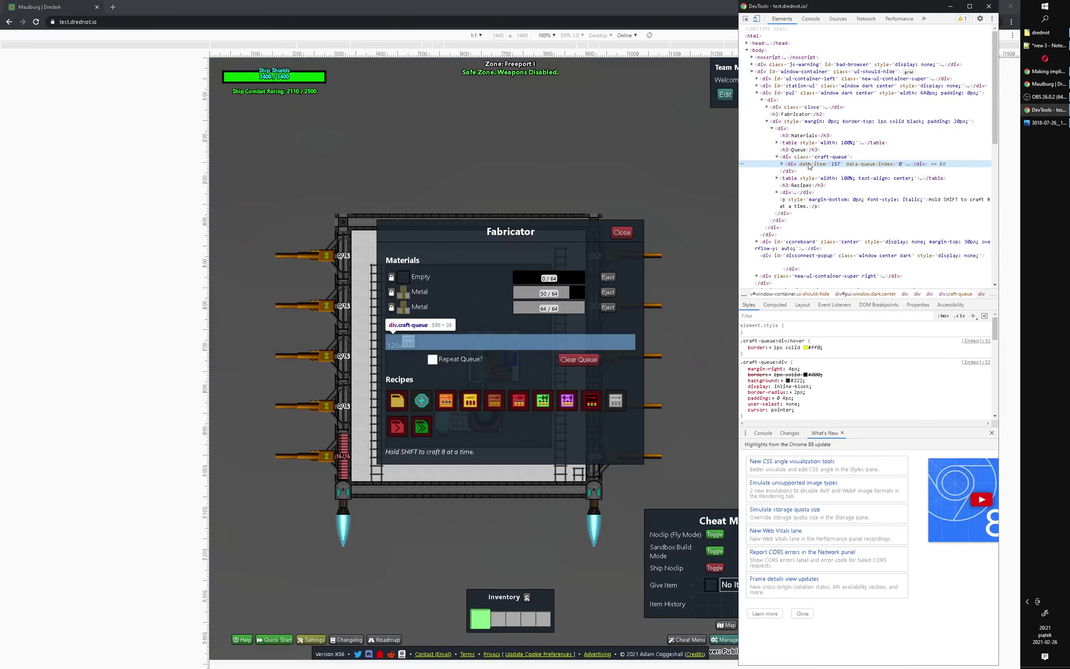
# Expand the craft-queue div to show its 120 count and image, then close DevTools
pyautogui.click(782, 165)
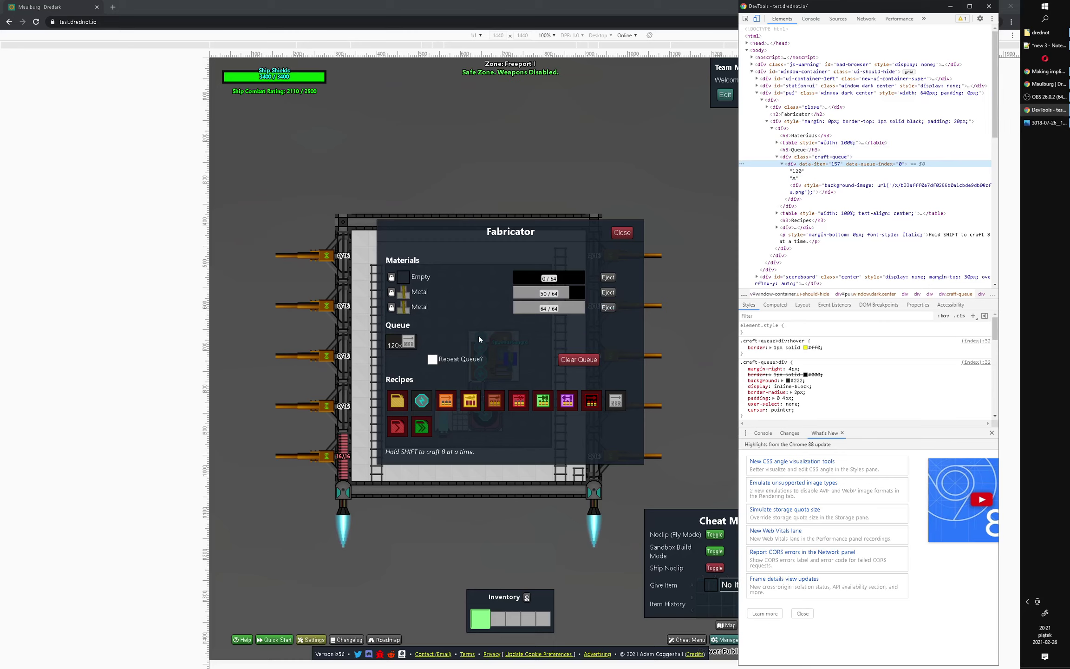
pyautogui.press('F12')
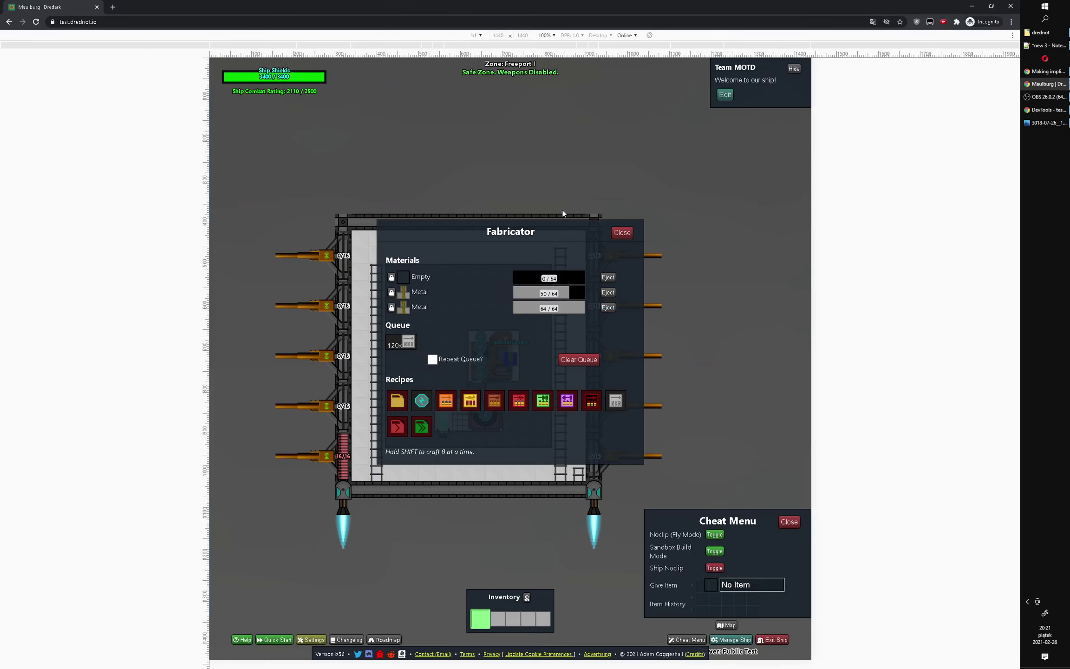
pyautogui.click(1045, 46)
# Create a new Notepad++ note with lines 1.01, 0.01 and -0.99
pyautogui.hotkey('ctrl', 'n')
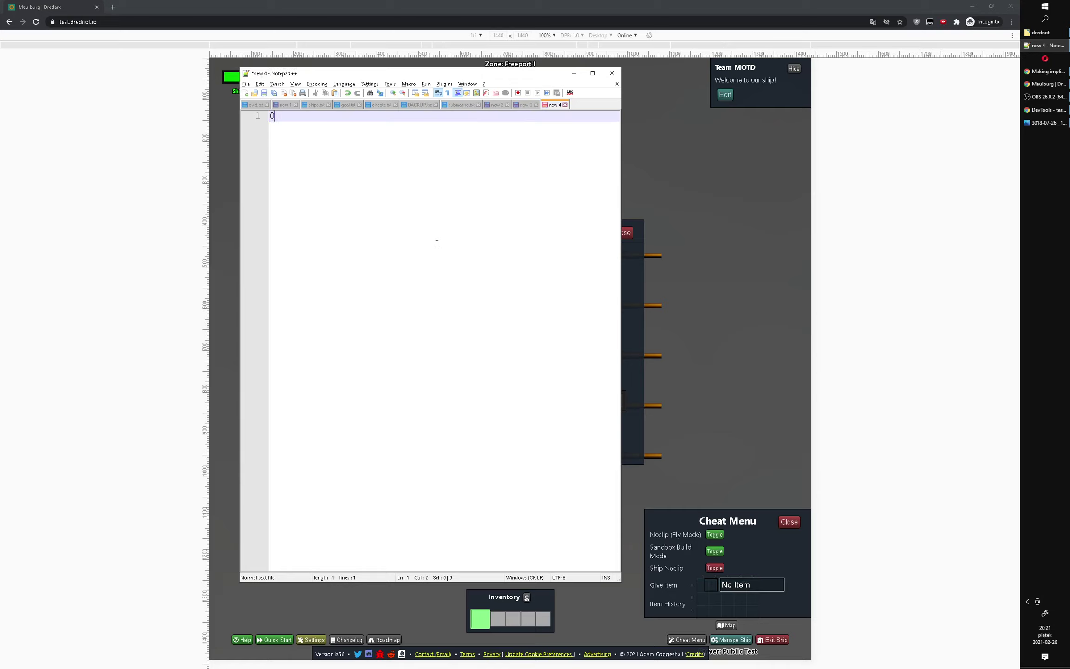
pyautogui.write('0.')
pyautogui.press('BackSpace')
pyautogui.press('BackSpace')
pyautogui.write('1.01')
pyautogui.press('Return')
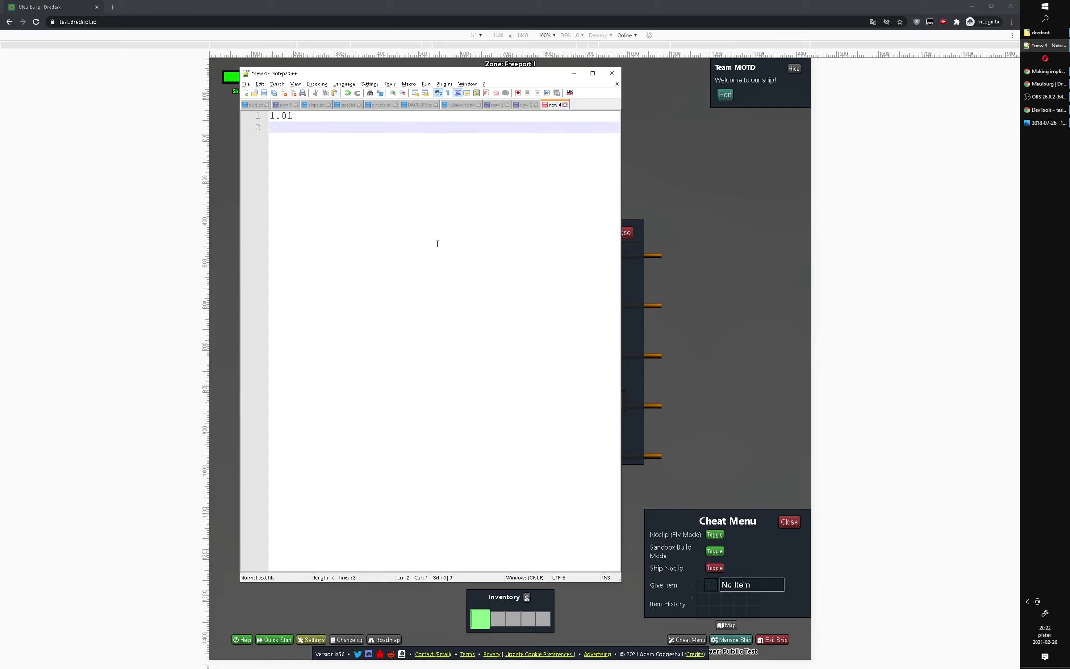
pyautogui.write('0.01')
pyautogui.press('Return')
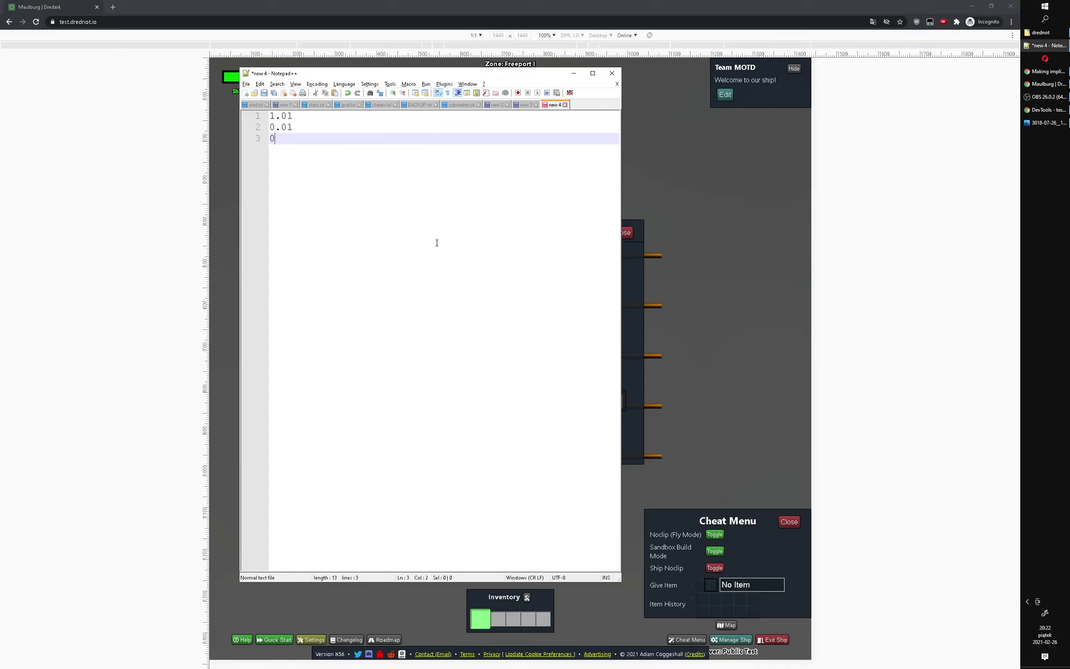
pyautogui.write('0.')
pyautogui.press('Home')
pyautogui.write('-0.98')
pyautogui.press('BackSpace')
pyautogui.write('9')
# Switch to the game and close the Fabricator panel
pyautogui.click(736, 325)
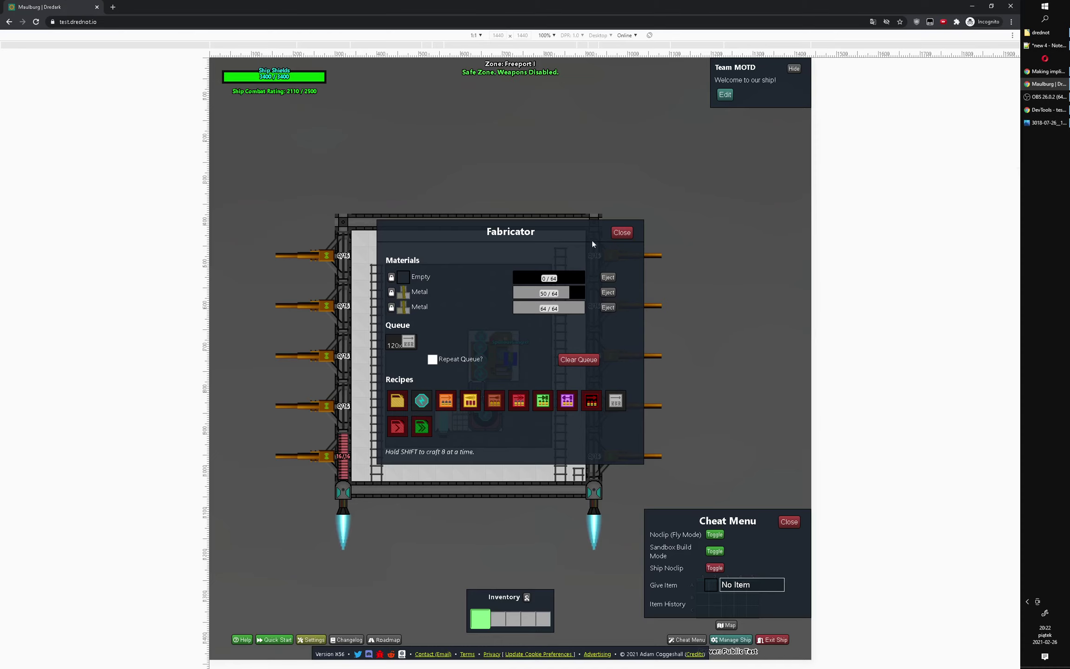
pyautogui.click(622, 231)
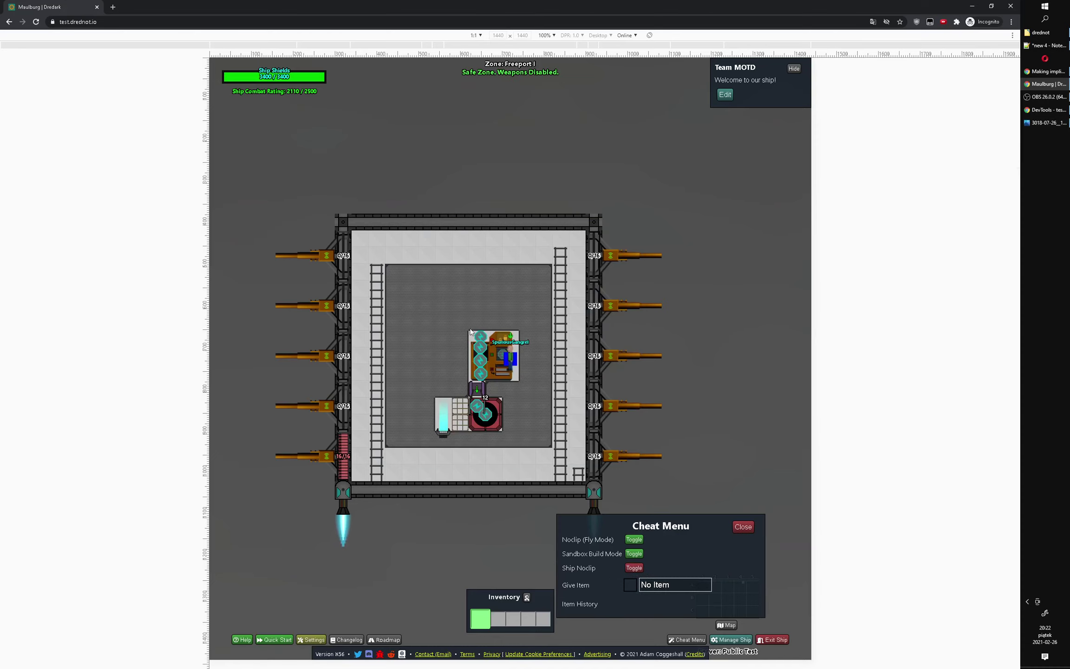
# Queue two more Trash Ammo batches and reopen the fabricator to confirm the 326x queue
pyautogui.click(494, 352)
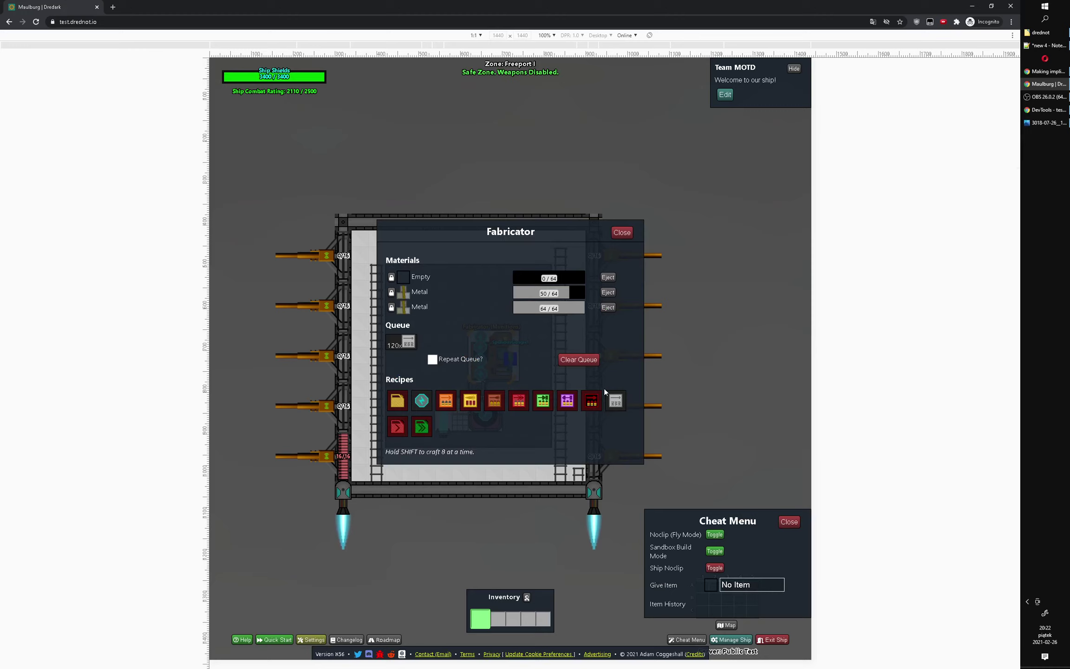
pyautogui.keyDown('shift'); pyautogui.click(616, 401); pyautogui.keyUp('shift')
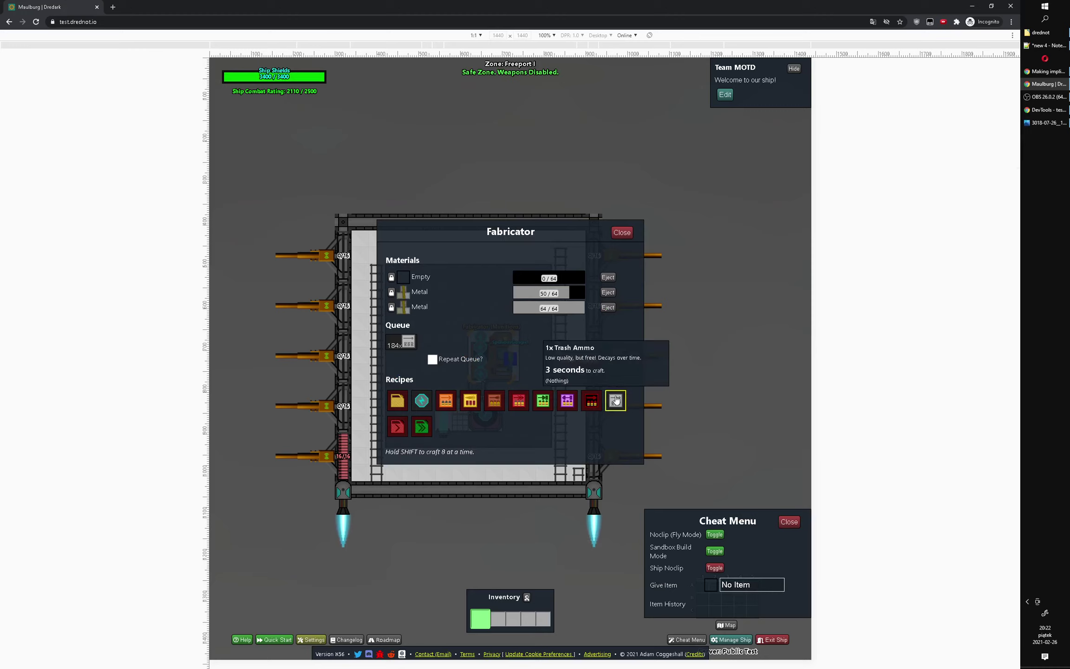
pyautogui.keyDown('shift'); pyautogui.click(616, 401); pyautogui.keyUp('shift')
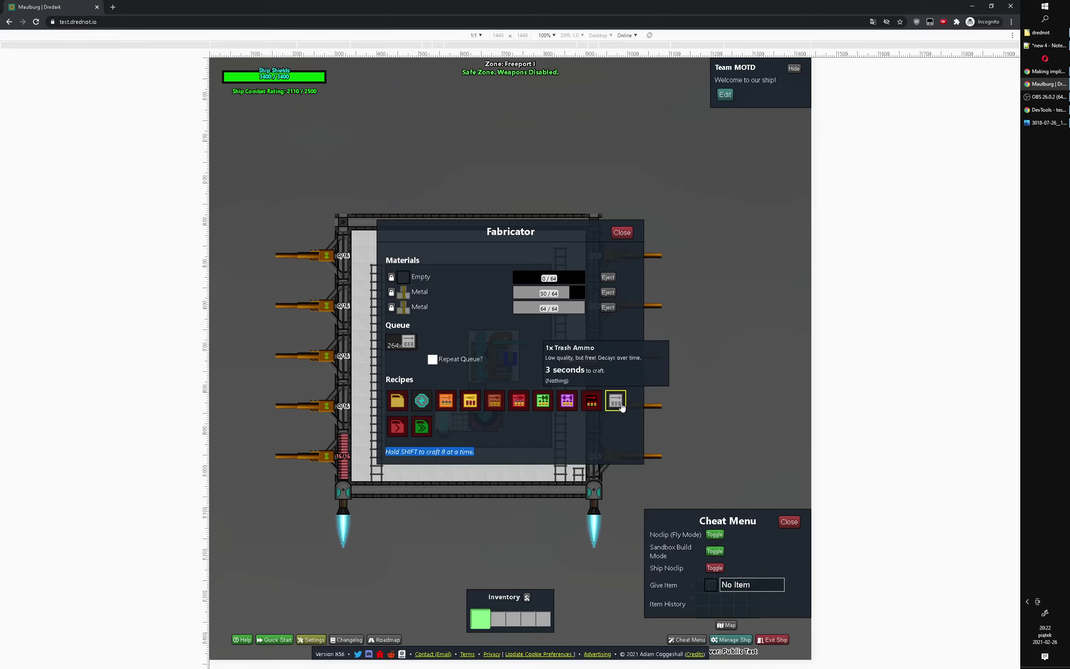
pyautogui.click(622, 232)
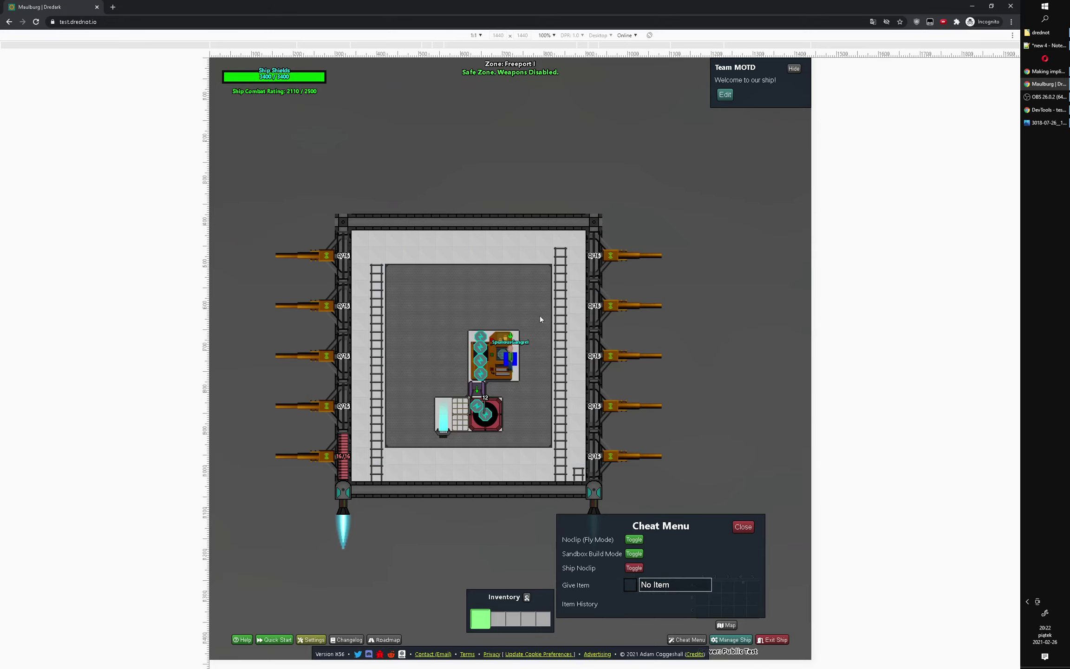
pyautogui.click(505, 350)
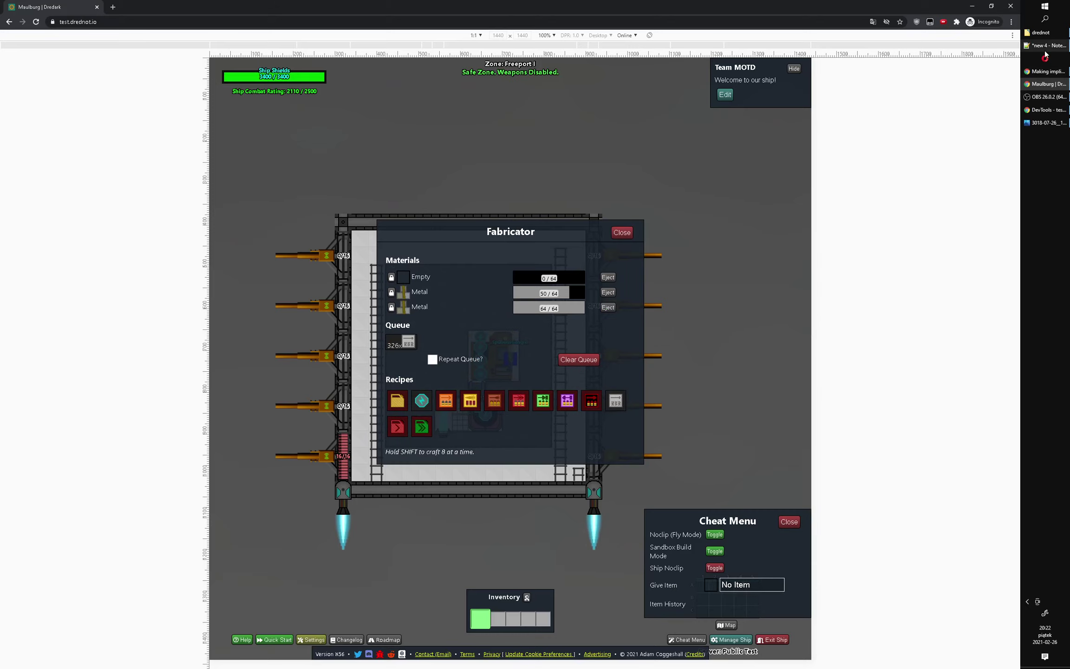
pyautogui.hotkey('alt', 'Tab')
# Clear the three numbers from the note and write MINUS in their place
pyautogui.click(287, 127)
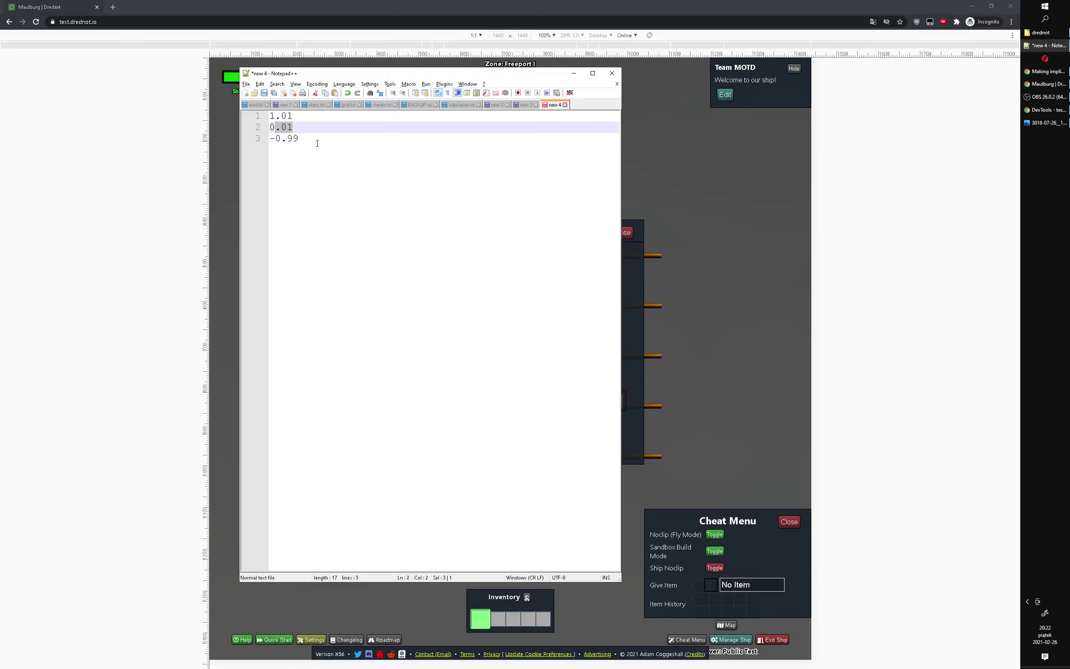
pyautogui.click(309, 156)
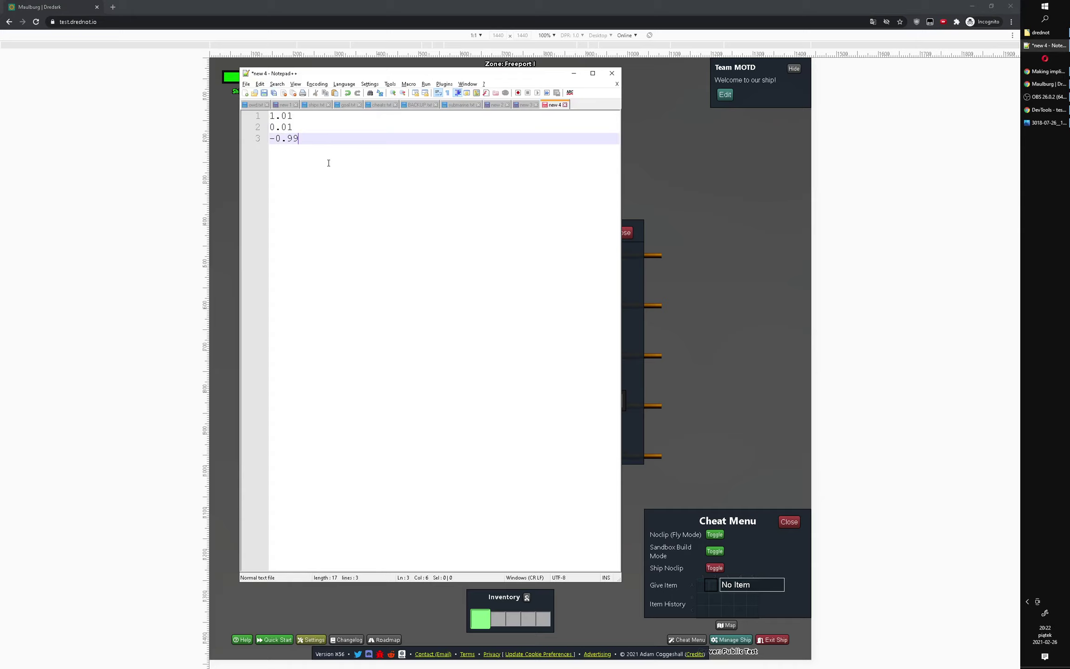
pyautogui.rightClick(329, 143)
pyautogui.press('Escape')
pyautogui.hotkey('ctrl', 'a')
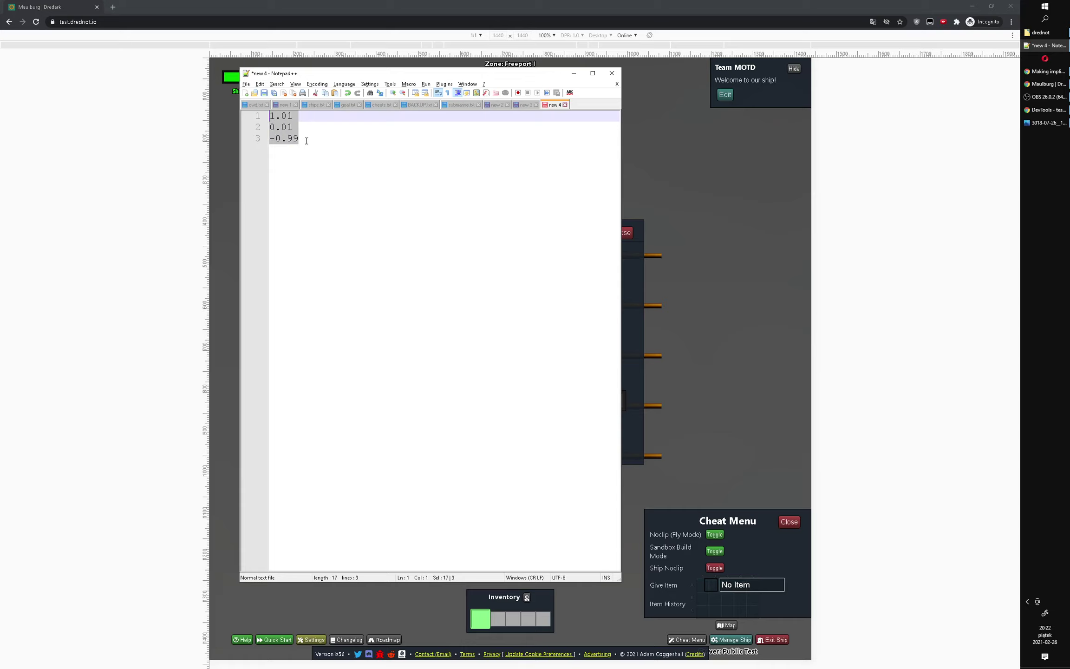
pyautogui.press('Delete')
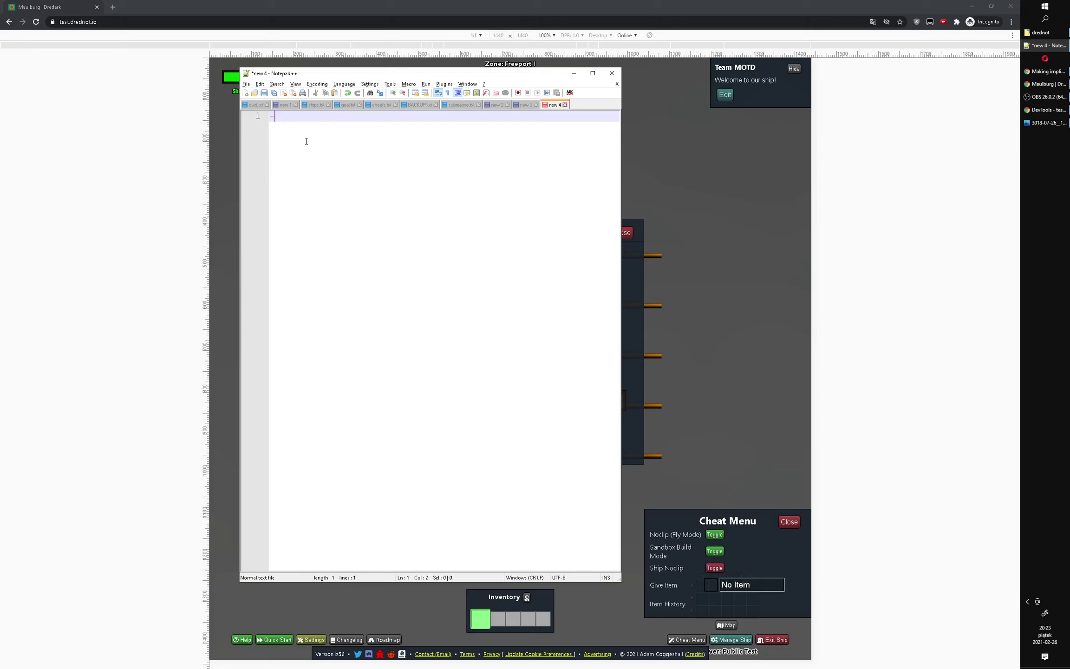
pyautogui.write('-1')
pyautogui.press('BackSpace')
pyautogui.press('BackSpace')
pyautogui.write('MINUS ')
pyautogui.write('ONE')
# Return to Dredark and dismiss the Fabricator panel with Escape
pyautogui.hotkey('alt', 'Tab')
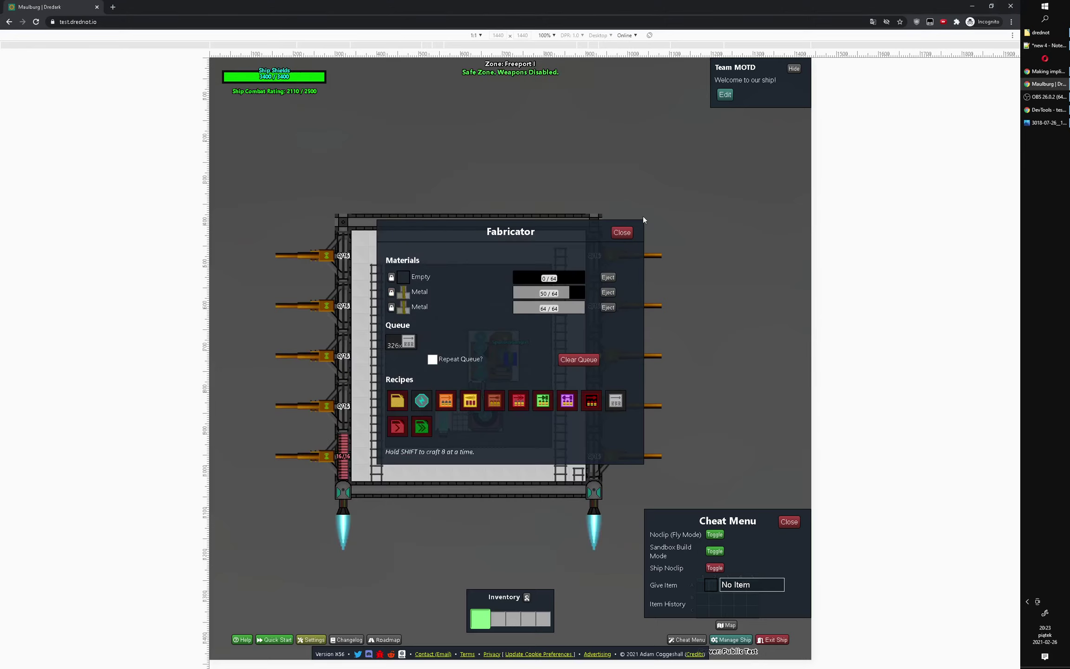
pyautogui.press('Escape')
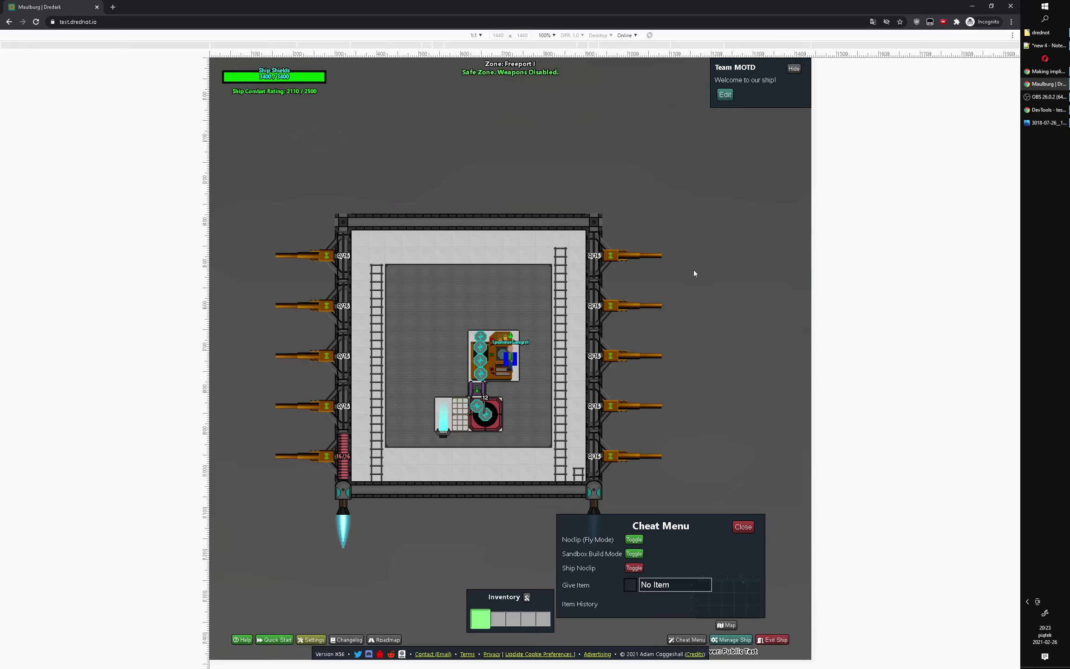
# Add the if (turret.AmmoCount != 0) line below the MINUS AMMO heading
pyautogui.click(1045, 45)
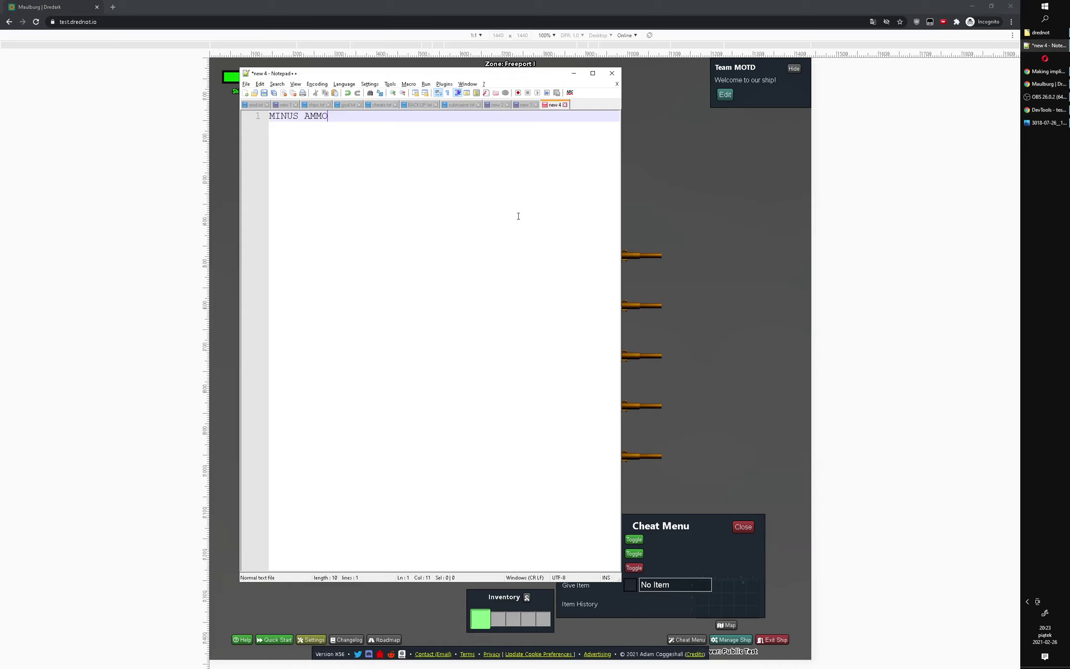
pyautogui.press('Return')
pyautogui.press('Return')
pyautogui.write('IF')
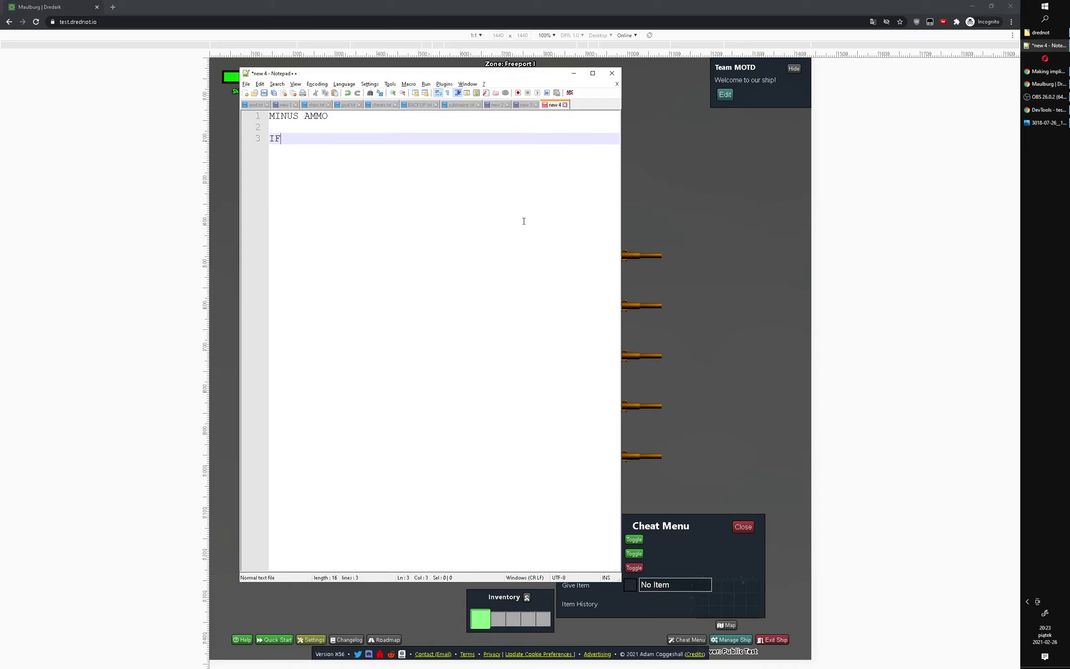
pyautogui.press('BackSpace')
pyautogui.press('BackSpace')
pyautogui.press('BackSpace')
pyautogui.write('if ( ')
pyautogui.write('turret.Ammo')
pyautogui.press('Escape')
pyautogui.press('BackSpace')
pyautogui.write('oCount == ')
pyautogui.write('0 )?')
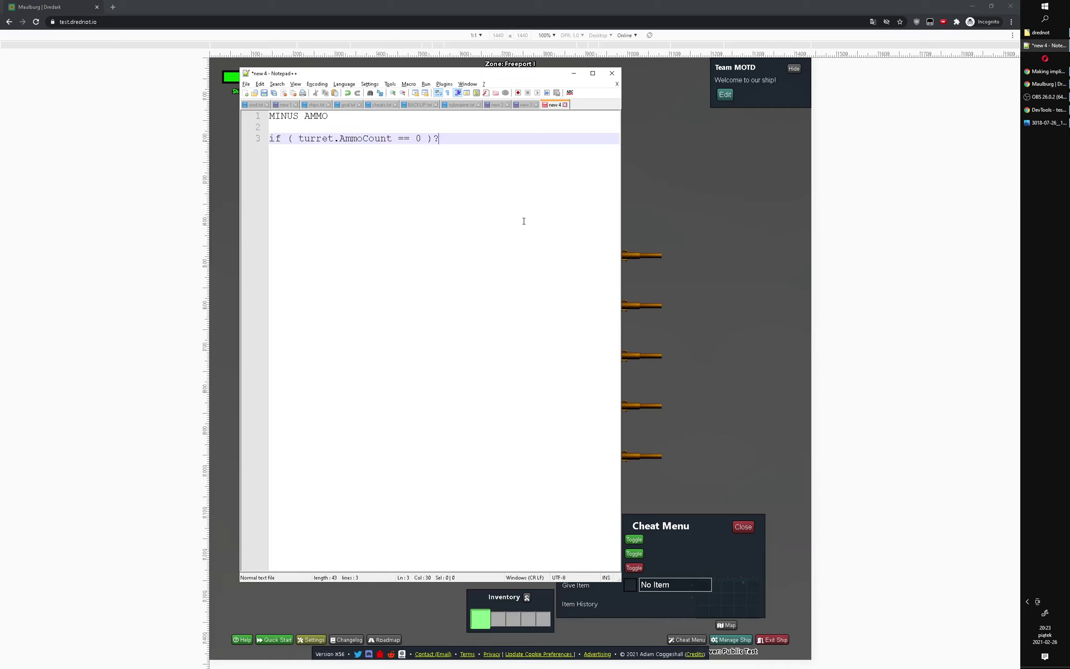
pyautogui.press('Left')
pyautogui.press('Left')
pyautogui.press('Left')
pyautogui.press('Left')
pyautogui.press('BackSpace')
pyautogui.write('!')
# Fill the if-block with Shoot and turret.AmmoCount = turret.AmmoCount - 1
pyautogui.press('End')
pyautogui.press('Return')
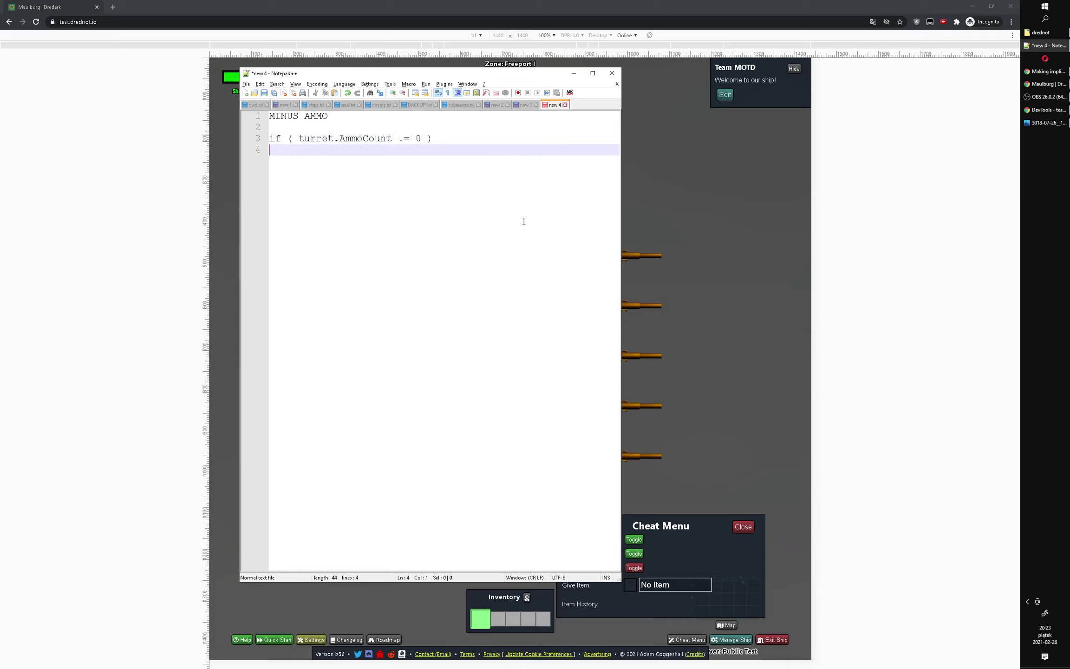
pyautogui.write('{')
pyautogui.press('Return')
pyautogui.write('}')
pyautogui.press('Up')
pyautogui.press('Return')
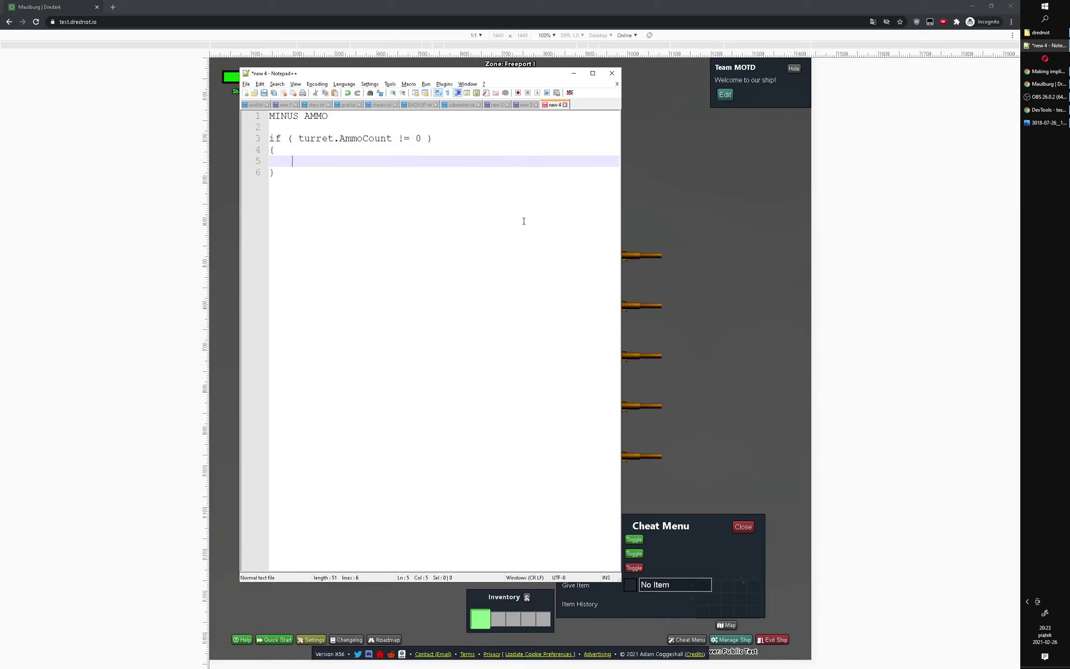
pyautogui.write('Shoot')
pyautogui.press('Return')
pyautogui.write('tur')
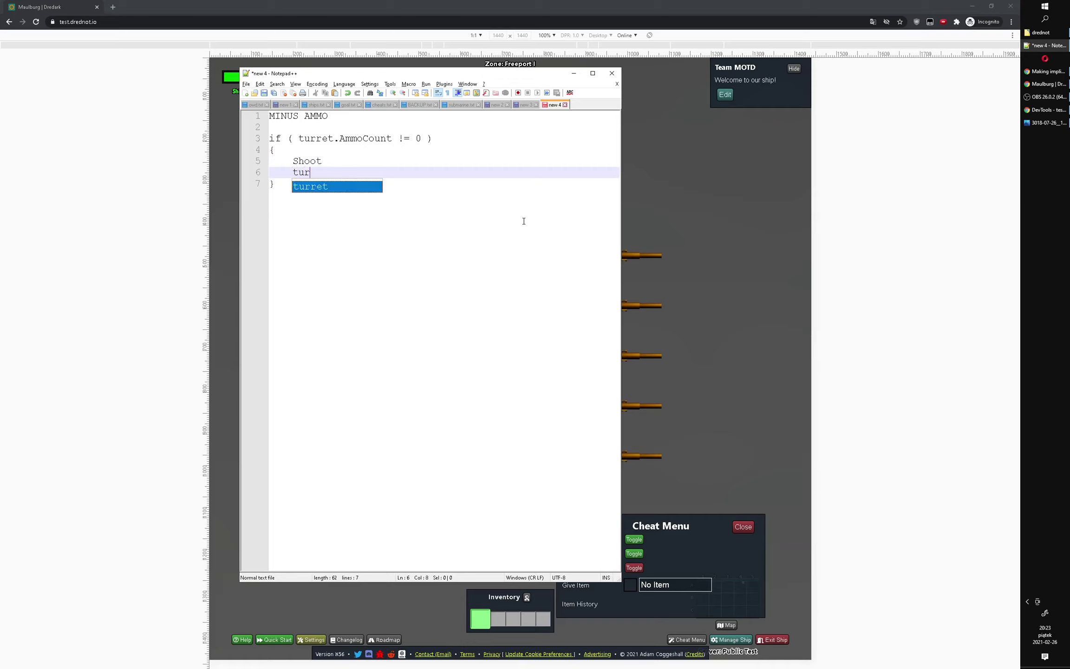
pyautogui.write('ret.AmmoCount ')
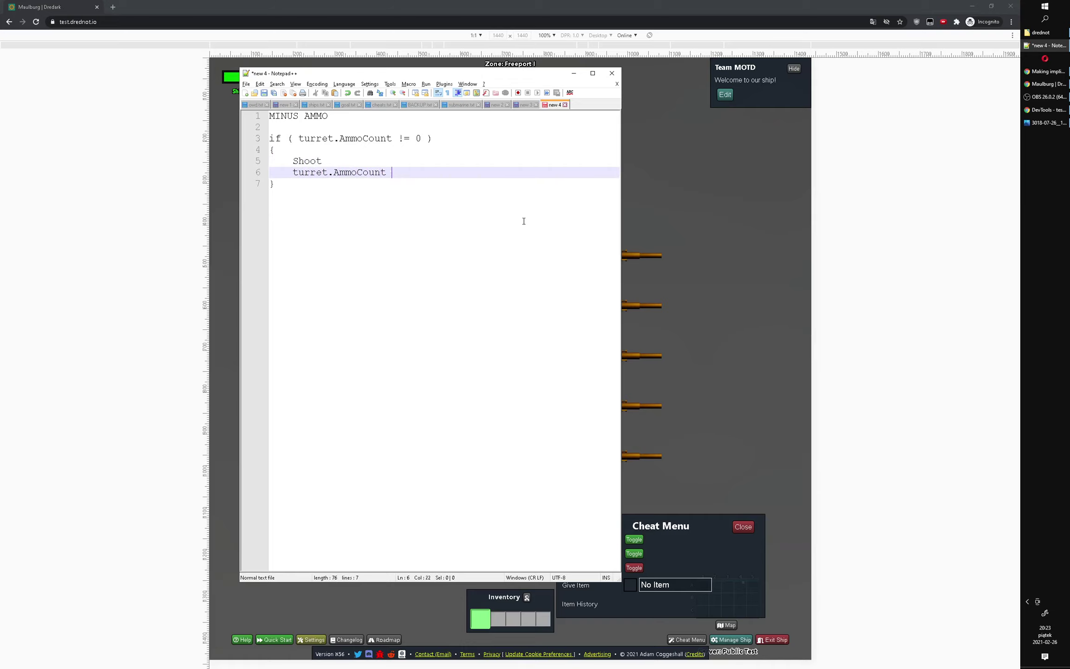
pyautogui.write('-= 1')
pyautogui.press('BackSpace')
pyautogui.press('Right')
pyautogui.press('Right')
pyautogui.write('turret.Am')
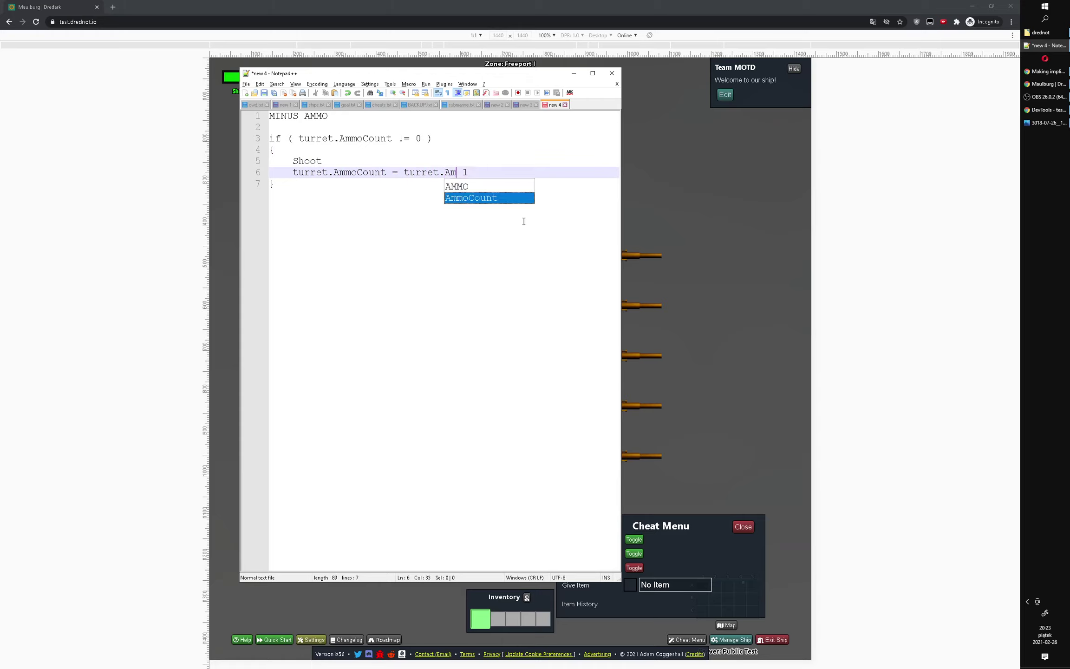
pyautogui.write('moCount -')
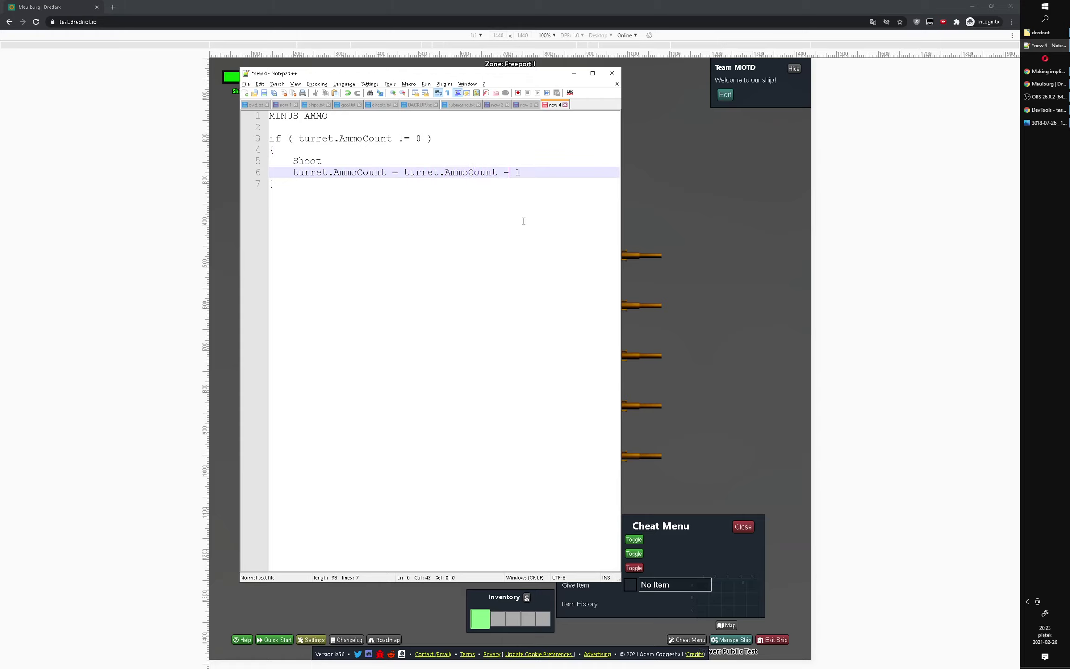
# Highlight the '= turret.AmmoCount - 1' subtraction and the != comparison in the if-block
pyautogui.click(431, 139)
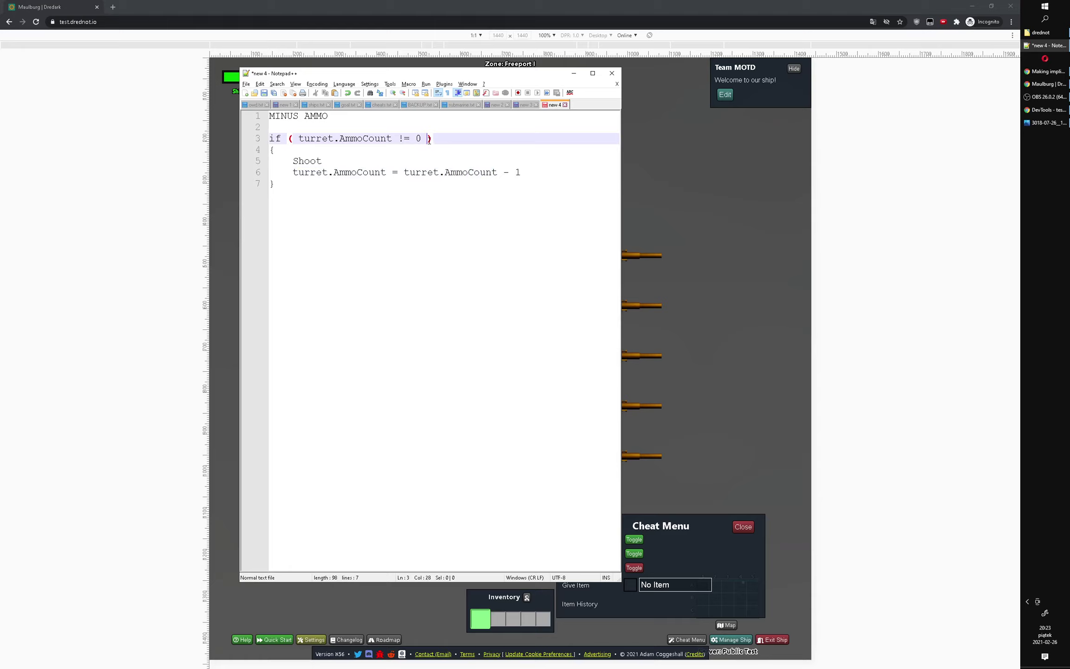
pyautogui.click(428, 159)
pyautogui.click(472, 183)
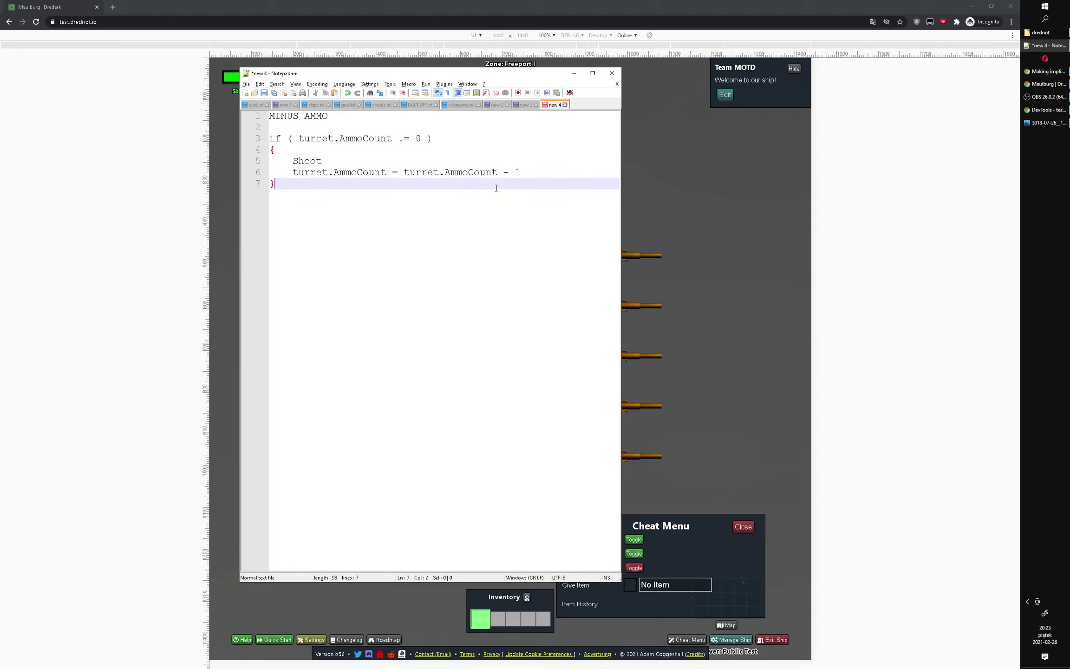
pyautogui.moveTo(392, 172); pyautogui.dragTo(549, 172)
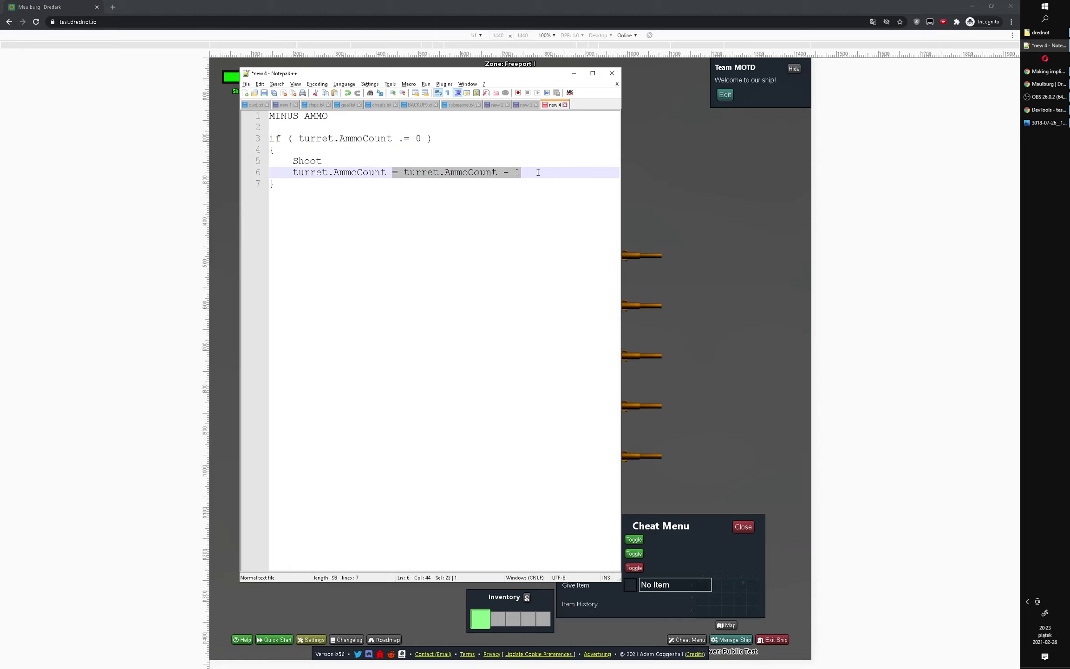
pyautogui.click(536, 172)
pyautogui.click(405, 139)
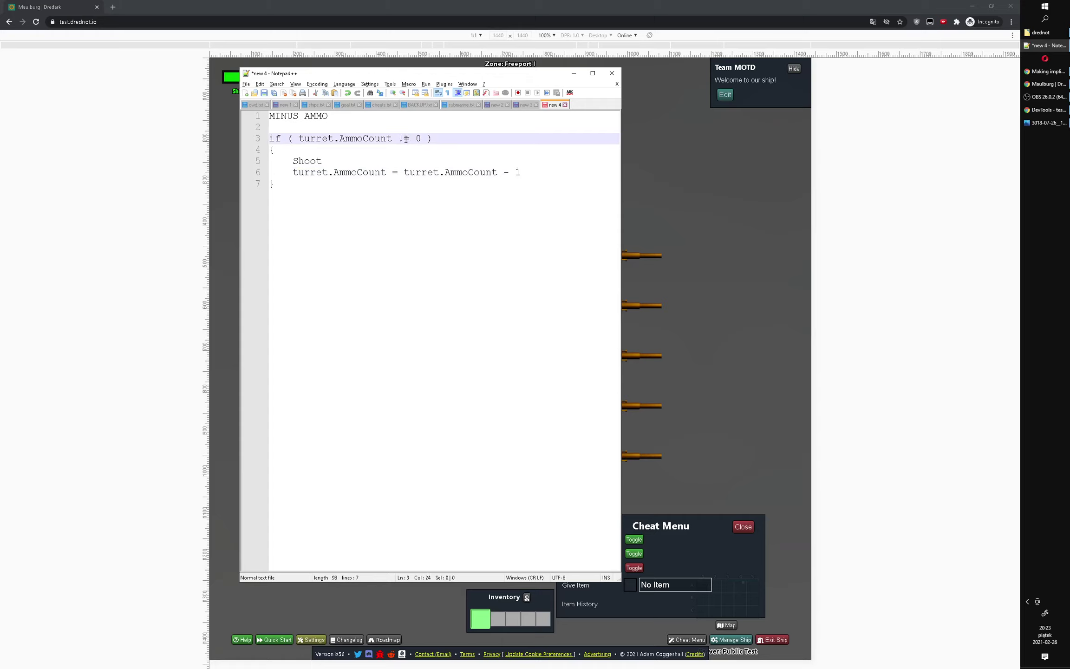
# Insert turret.AmmoCount = -0.5 on a new line above the if statement
pyautogui.click(415, 138)
pyautogui.press('Right')
pyautogui.write('.')
pyautogui.press('BackSpace')
pyautogui.press('Up')
pyautogui.press('Return')
pyautogui.write('turret.')
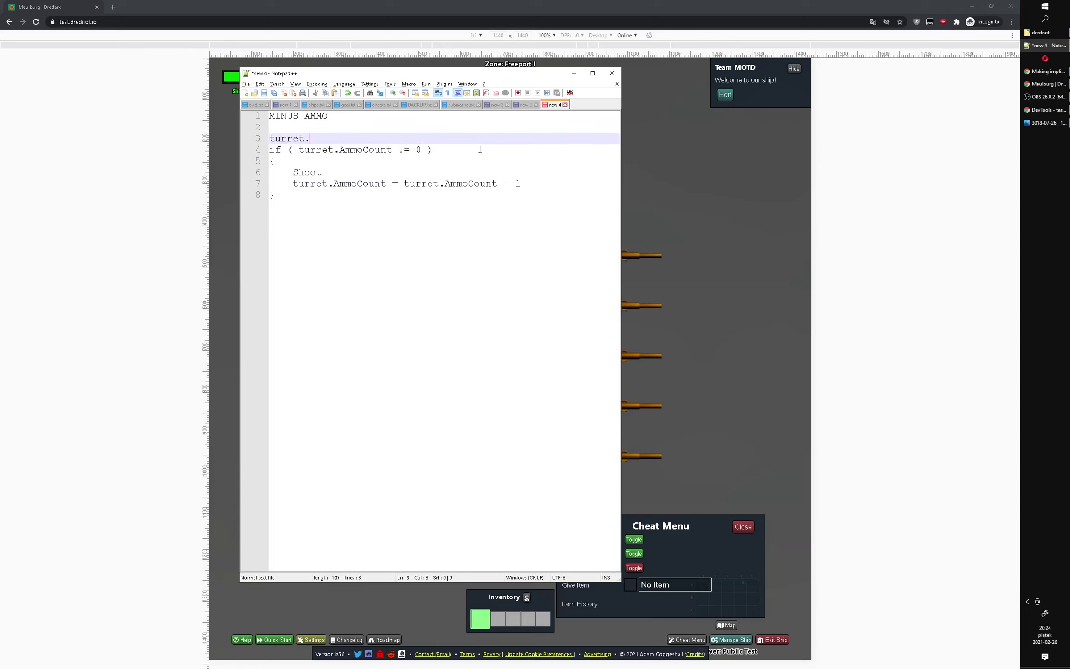
pyautogui.write('A')
pyautogui.press('BackSpace')
pyautogui.write('Ammo')
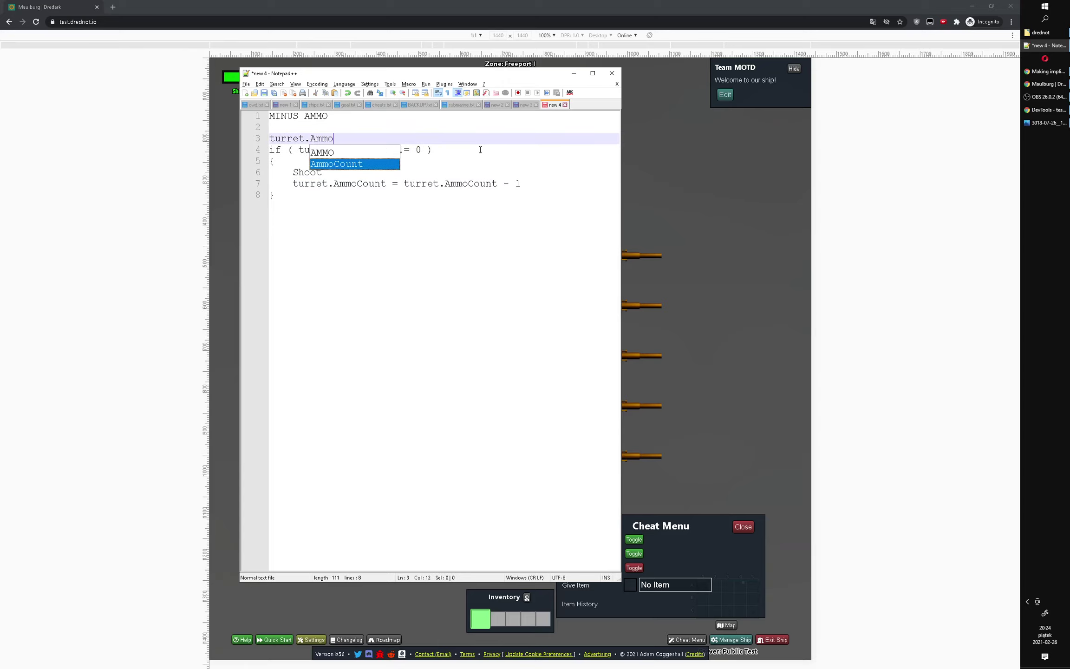
pyautogui.write('Count = ')
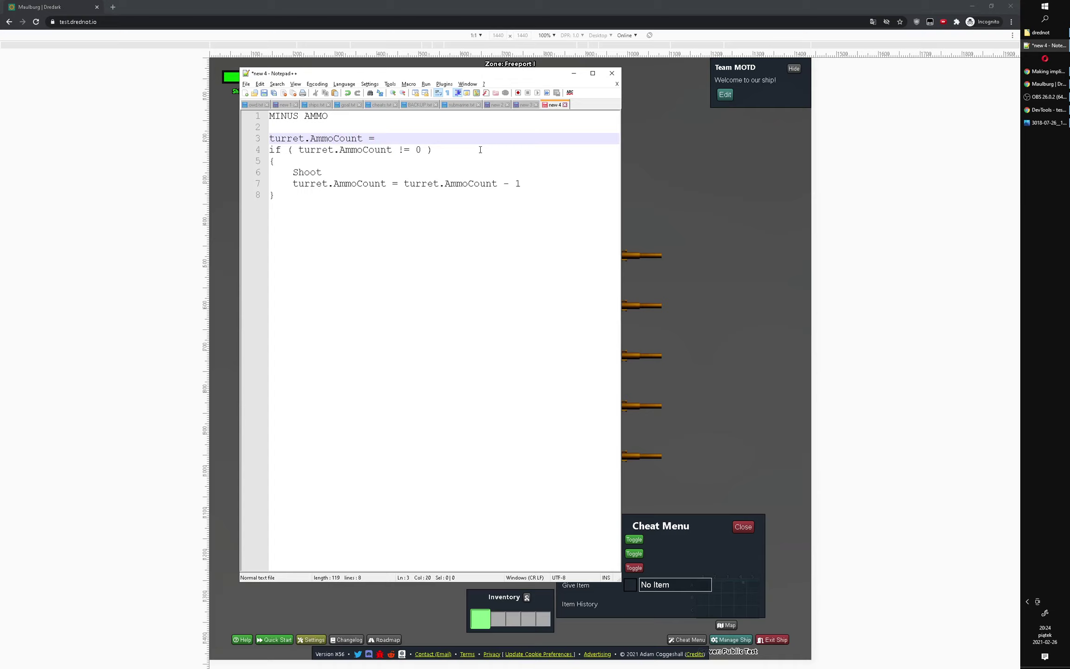
pyautogui.write('0.5')
# Move the caret between the -0.5 value, the condition's 0 and the subtraction line
pyautogui.press('Down')
pyautogui.press('Up')
pyautogui.press('Down')
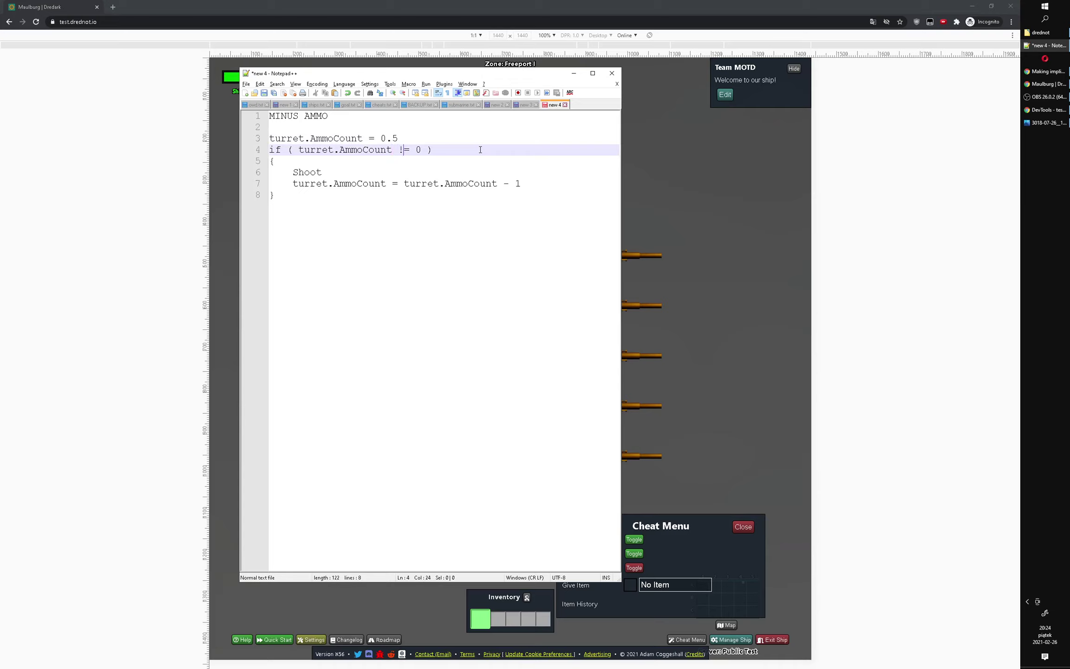
pyautogui.press('Left')
pyautogui.press('Down')
pyautogui.press('Down')
pyautogui.press('Down')
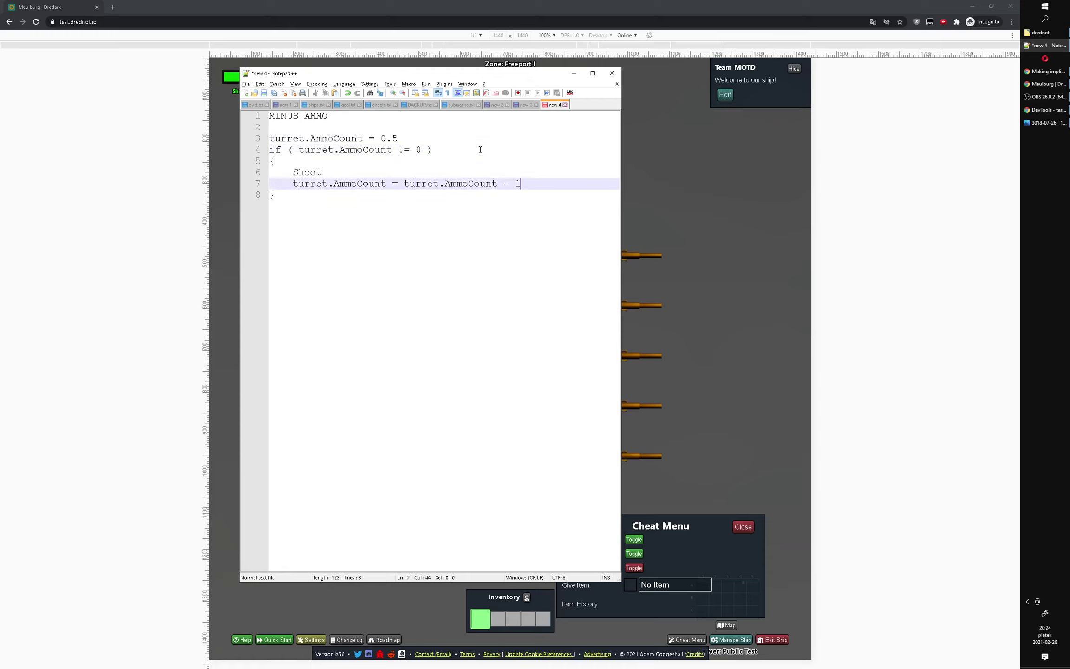
pyautogui.press('Up')
pyautogui.press('Up')
pyautogui.press('Up')
pyautogui.press('Up')
pyautogui.press('Left')
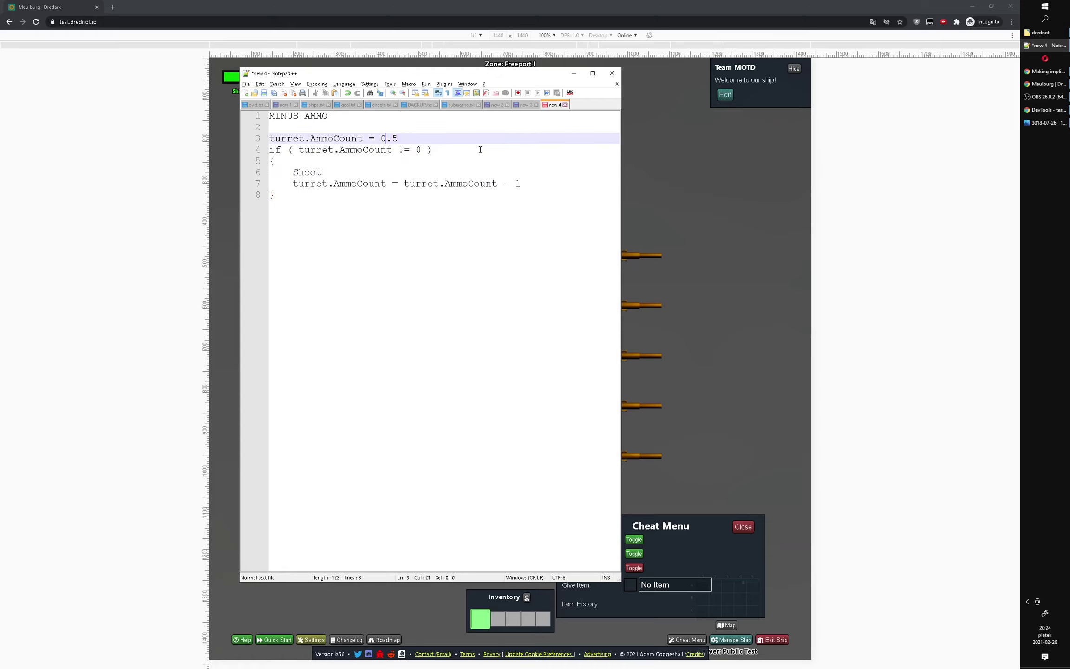
pyautogui.press('Left')
pyautogui.press('Right')
pyautogui.write('-')
pyautogui.press('Down')
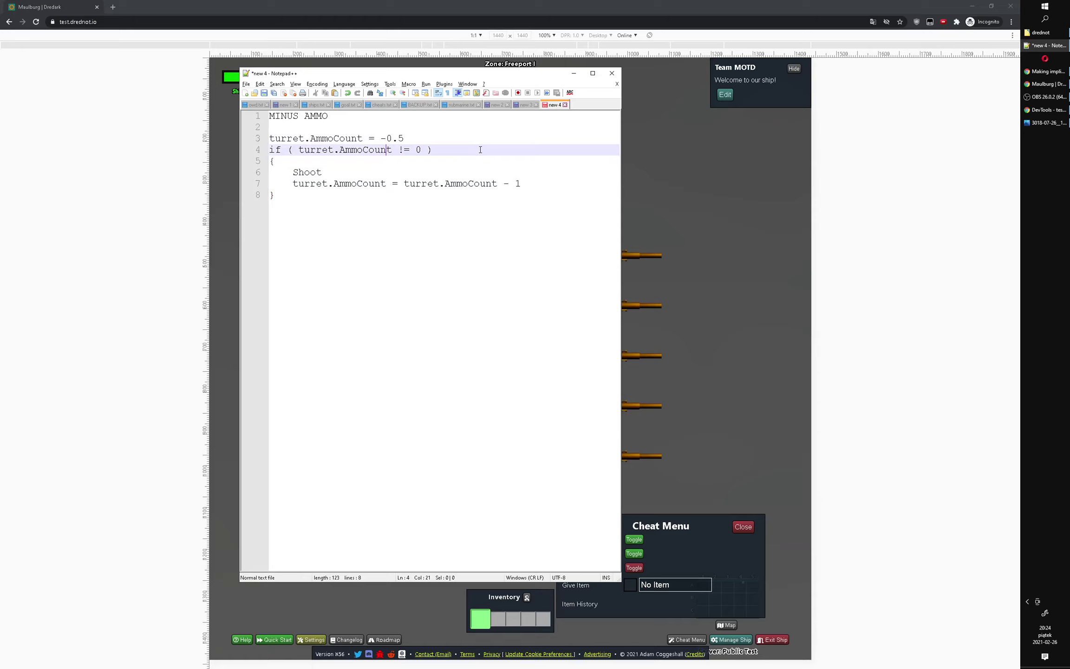
pyautogui.press('End')
pyautogui.press('Left')
pyautogui.press('Left')
# Minimize Notepad++ to reveal the cannon-lined ship, then open an old Dredark screenshot
pyautogui.click(755, 210)
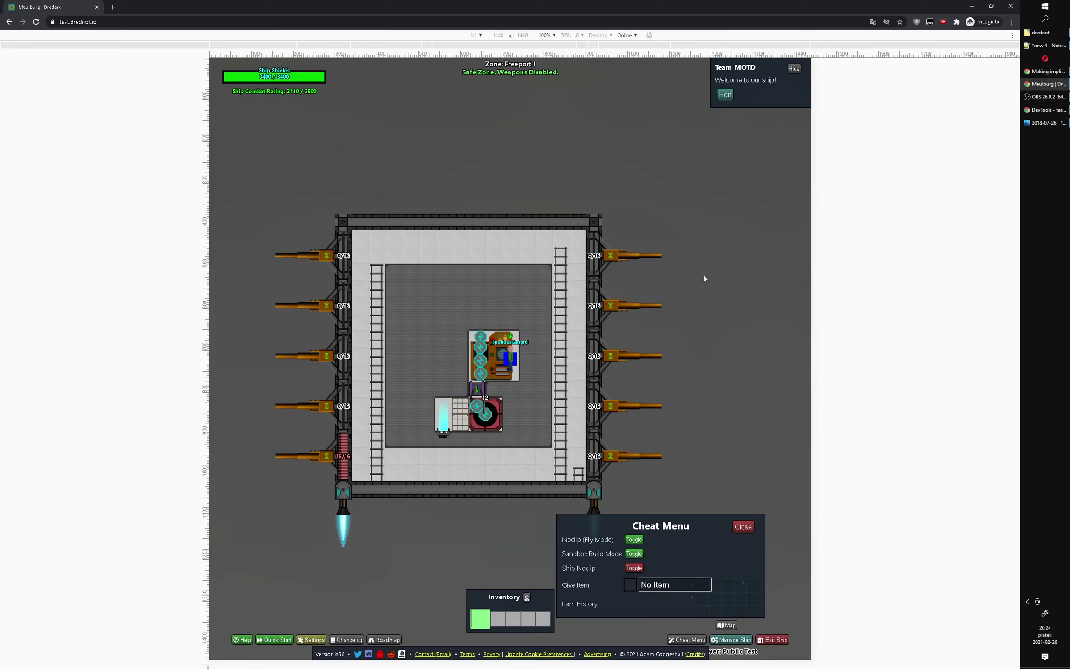
pyautogui.click(1034, 125)
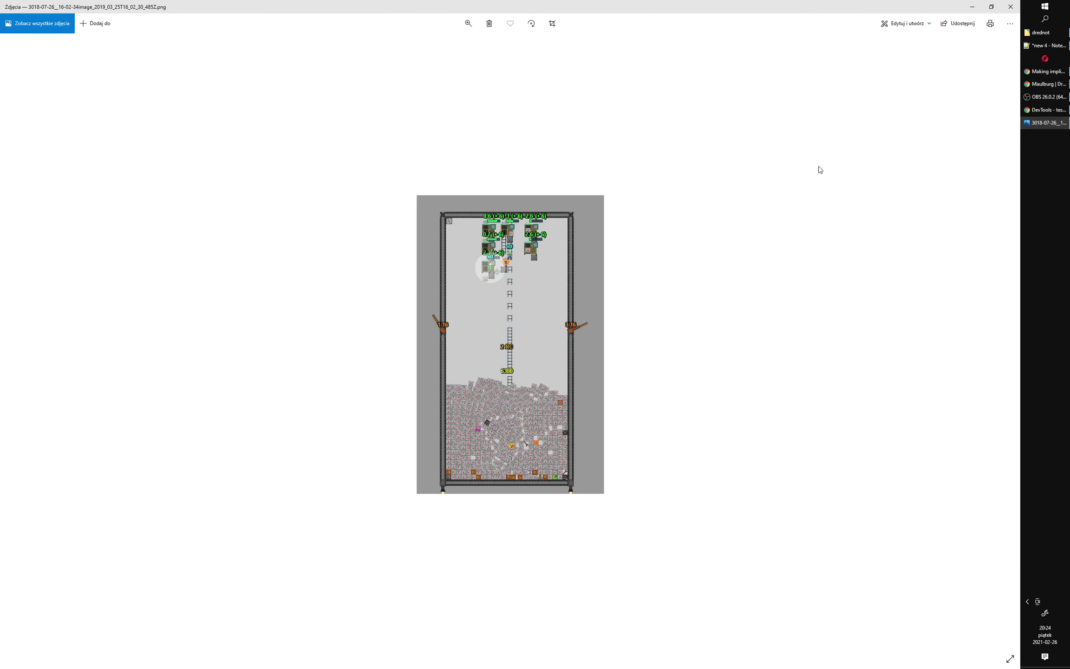
# Arrow forward through several old screenshots to the ship section with four fabricators
pyautogui.press('Left')
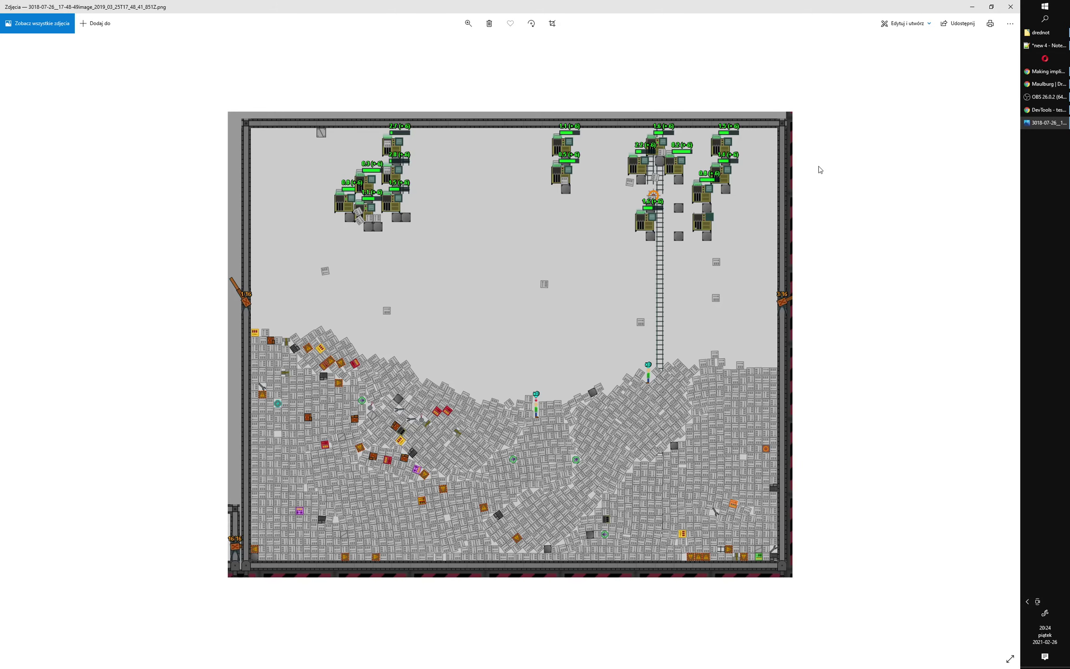
pyautogui.press('Right')
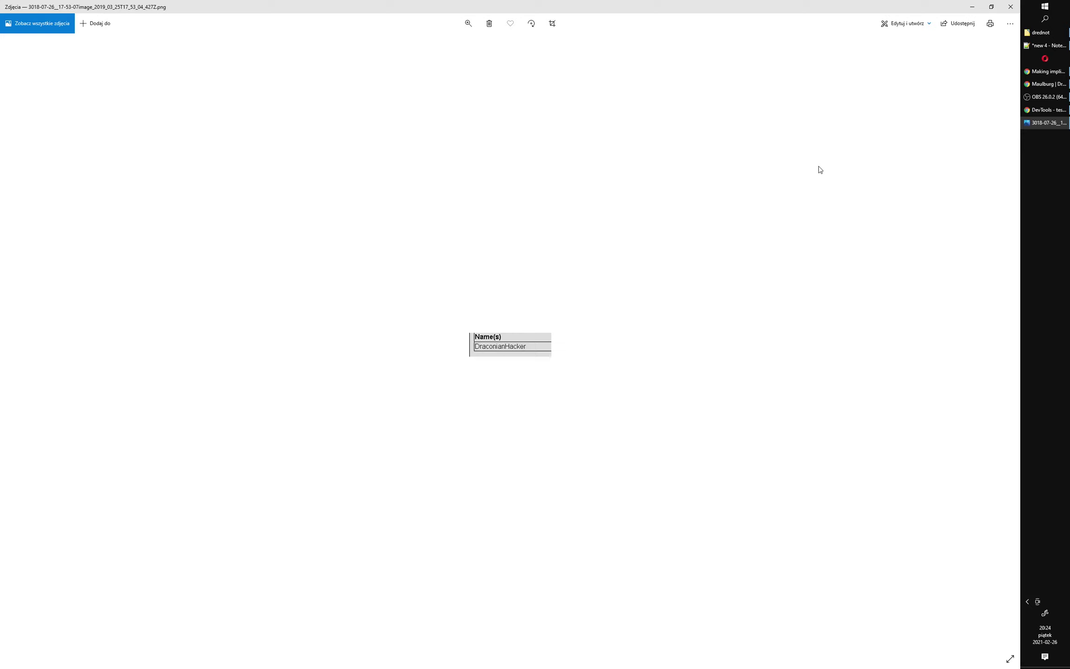
pyautogui.press('Right')
pyautogui.press('Right')
pyautogui.press('Right')
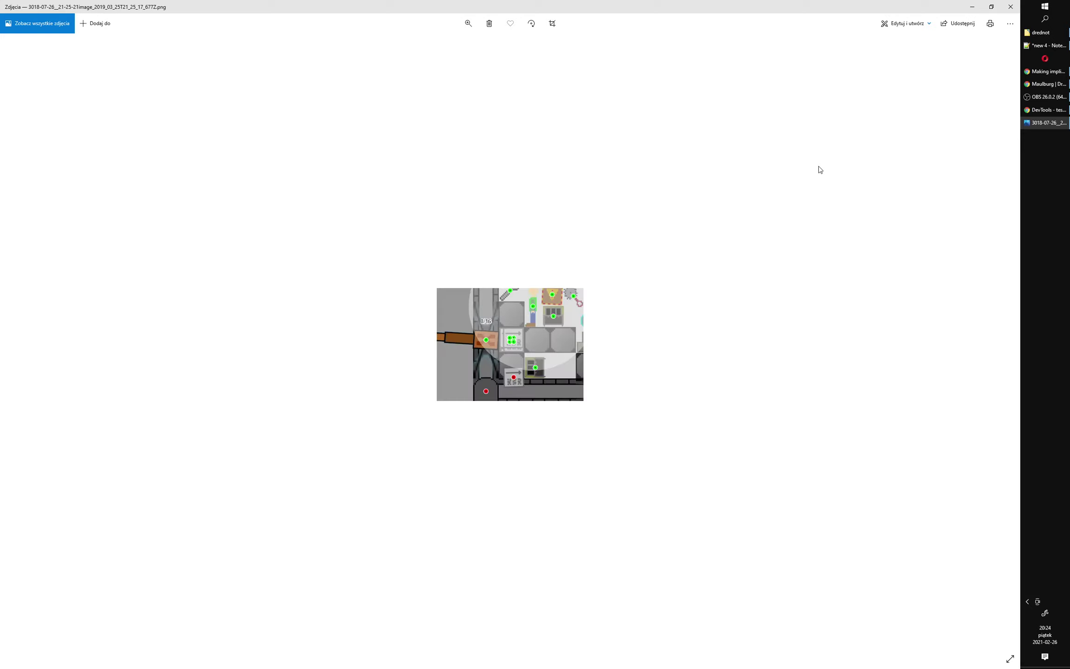
pyautogui.press('Right')
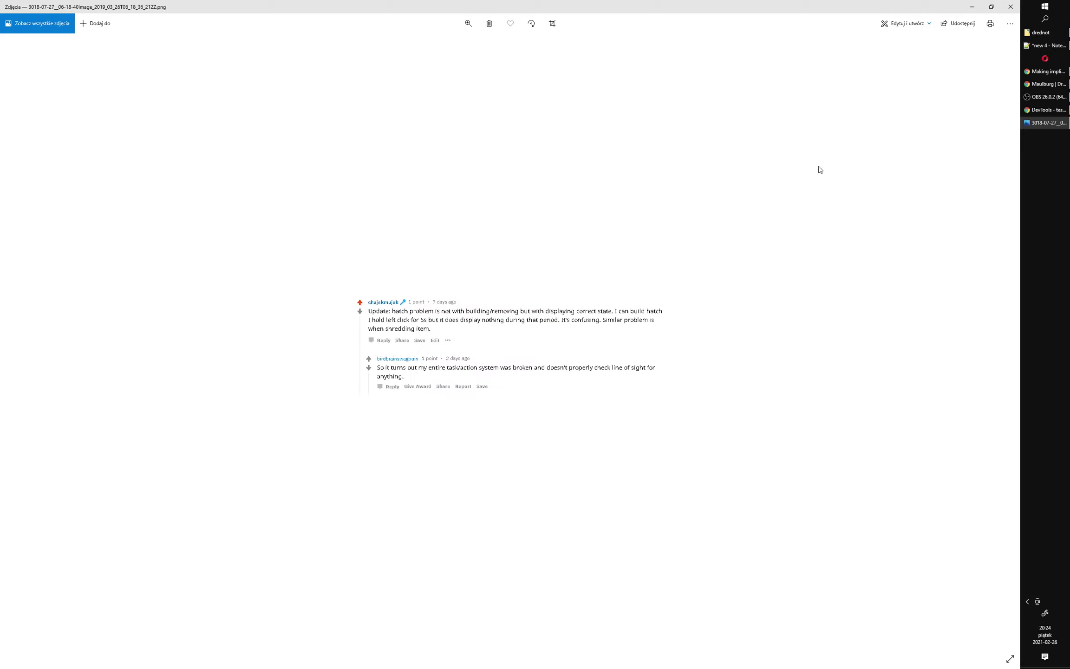
pyautogui.press('Right')
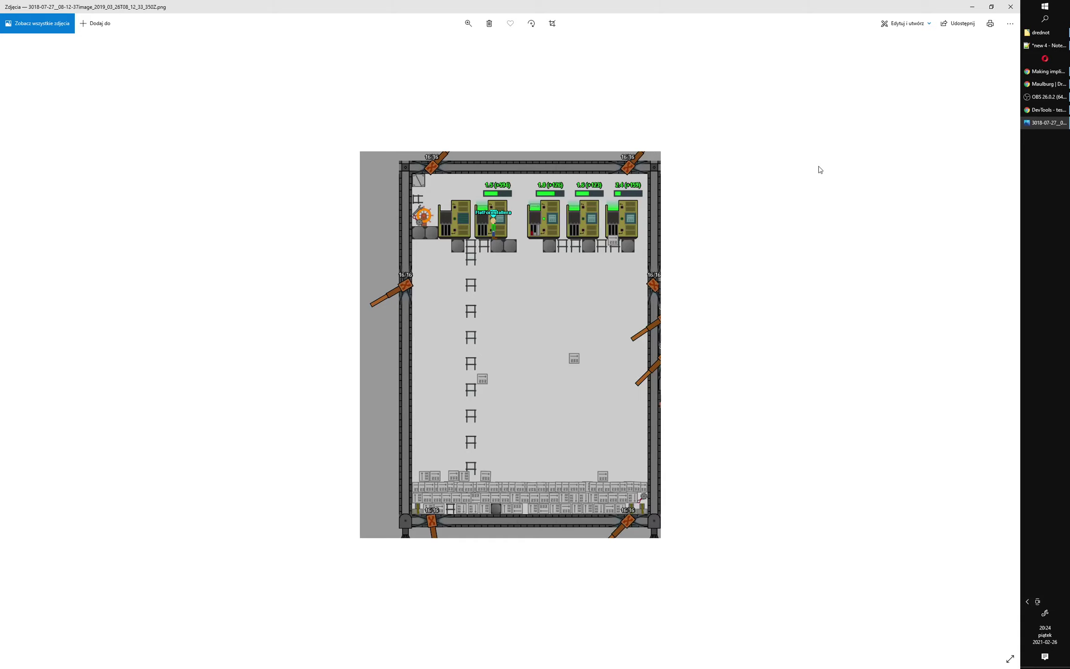
pyautogui.press('Right')
pyautogui.press('Right')
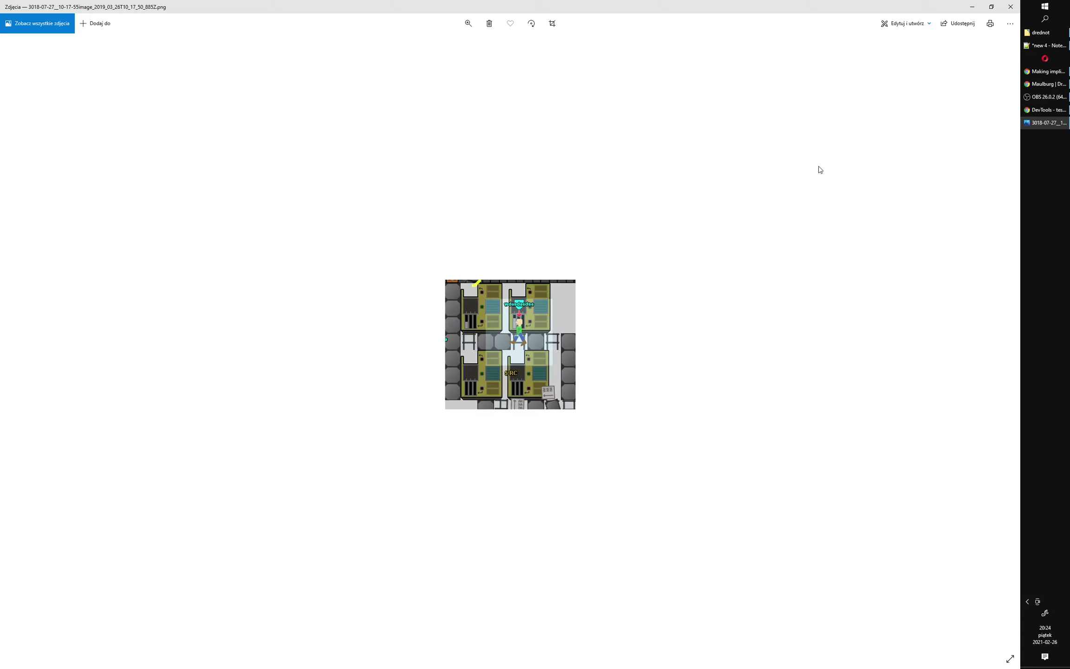
pyautogui.press('Right')
pyautogui.press('Right')
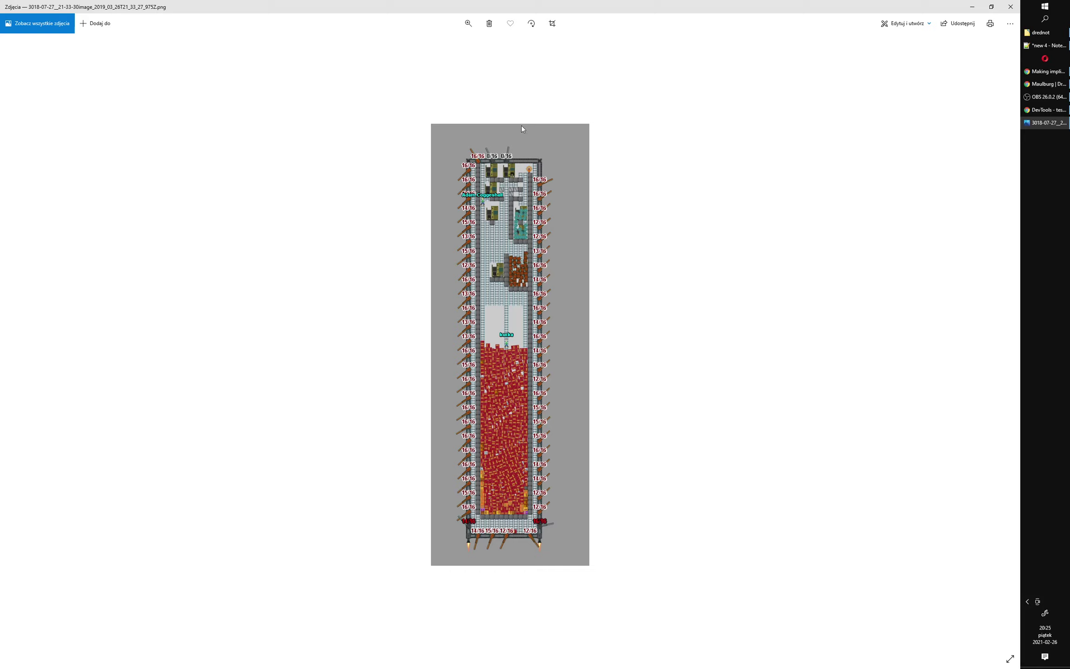
# Flip between the red-cargo ship shots, ending on the 1004000-point team leaderboard
pyautogui.press('Right')
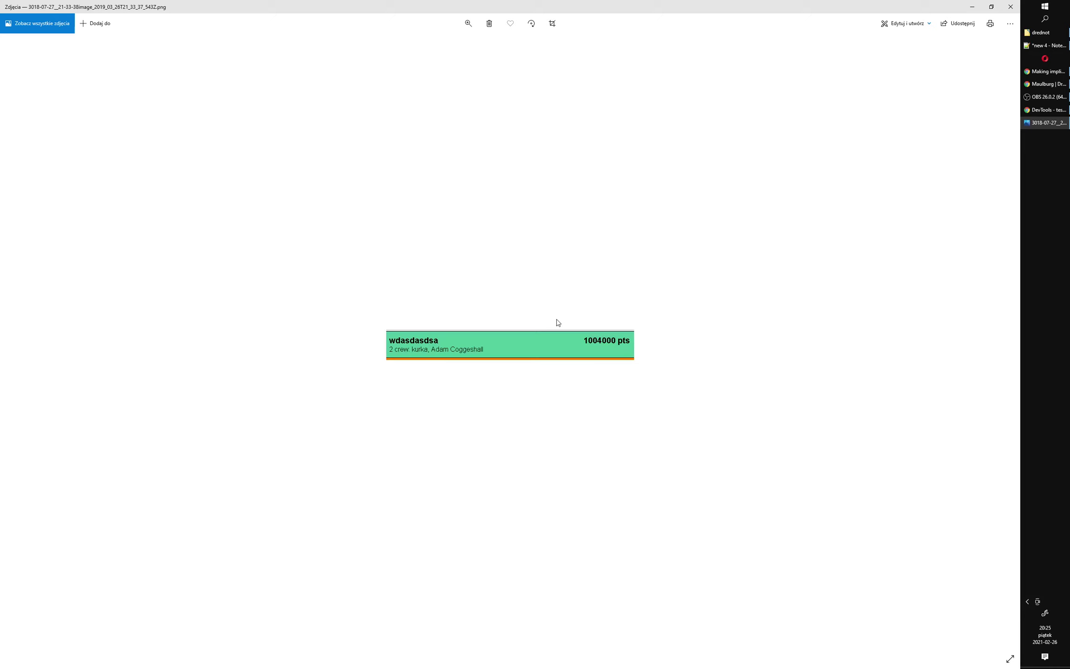
pyautogui.press('Left')
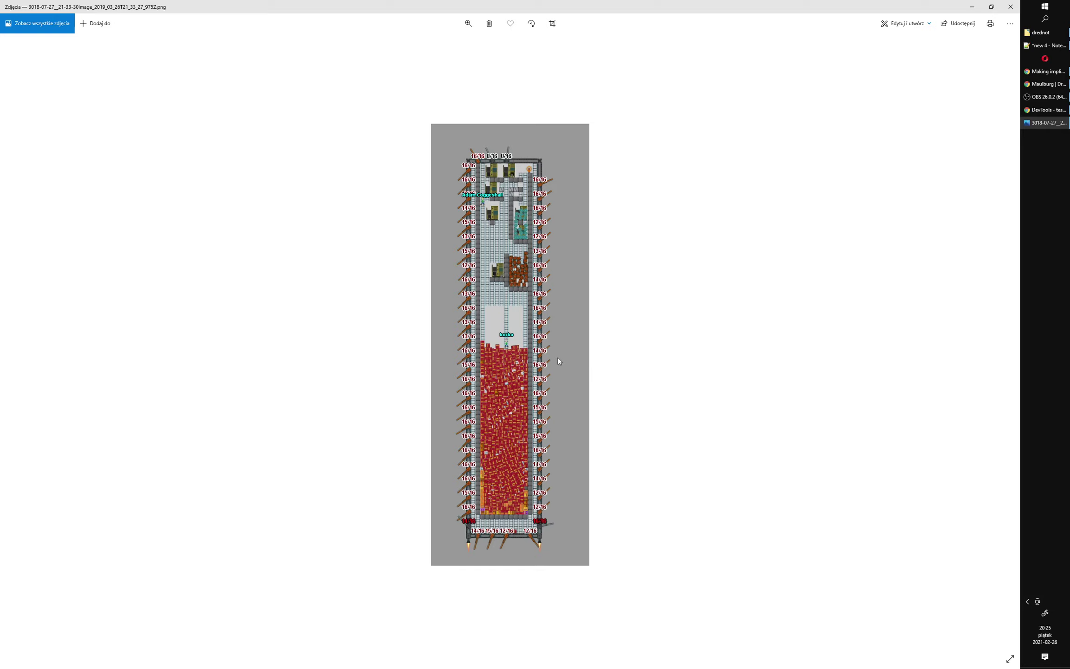
pyautogui.press('Right')
pyautogui.press('Right')
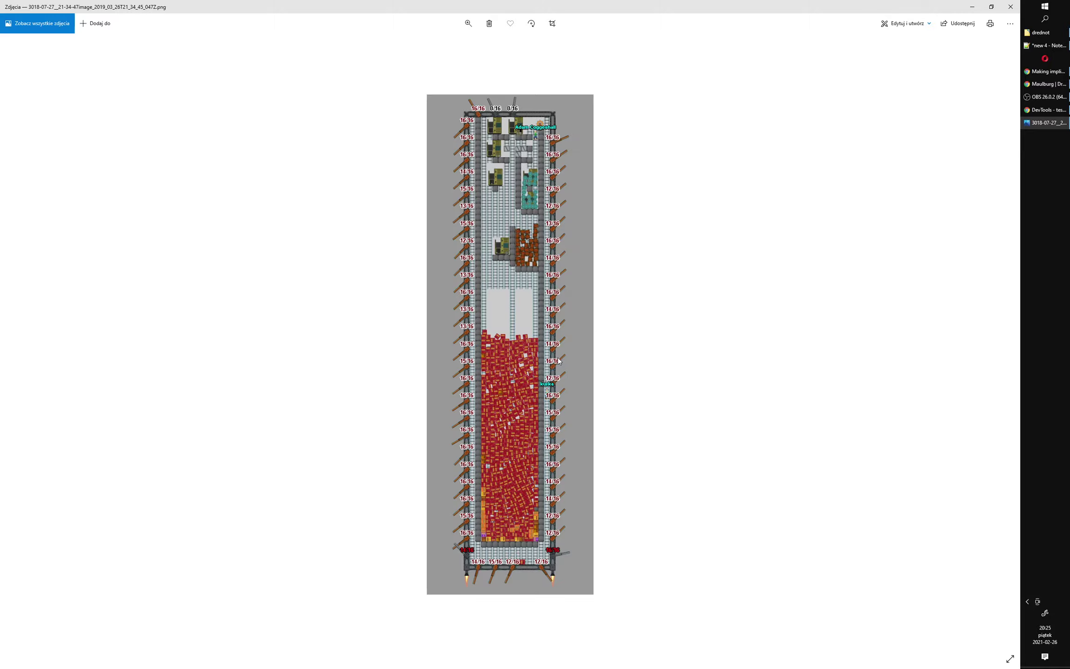
pyautogui.press('Left')
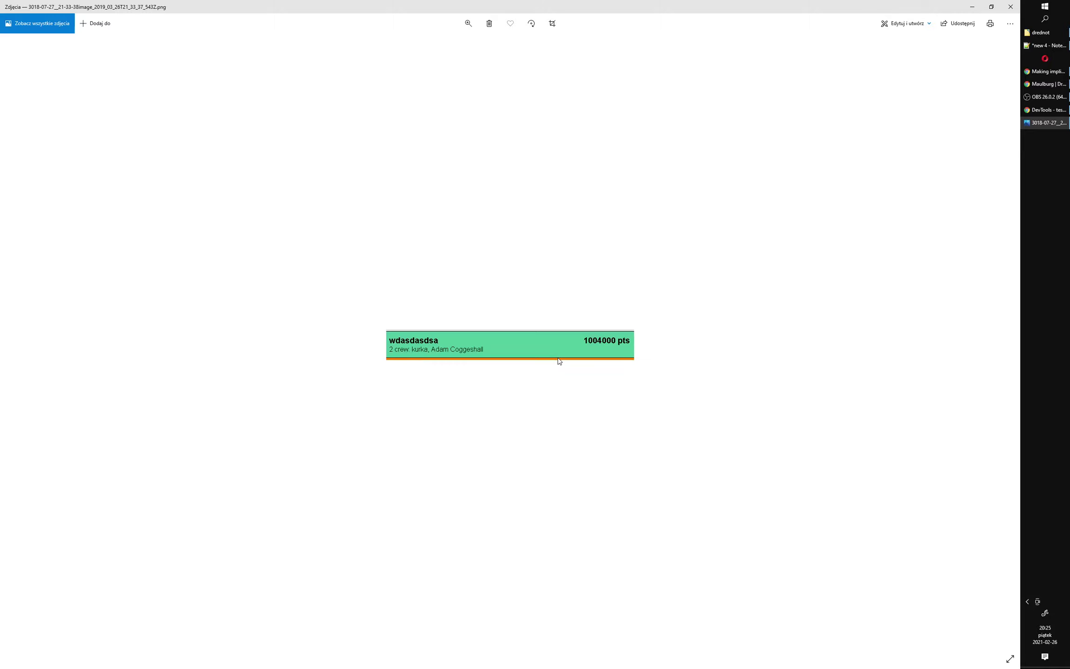
pyautogui.press('Right')
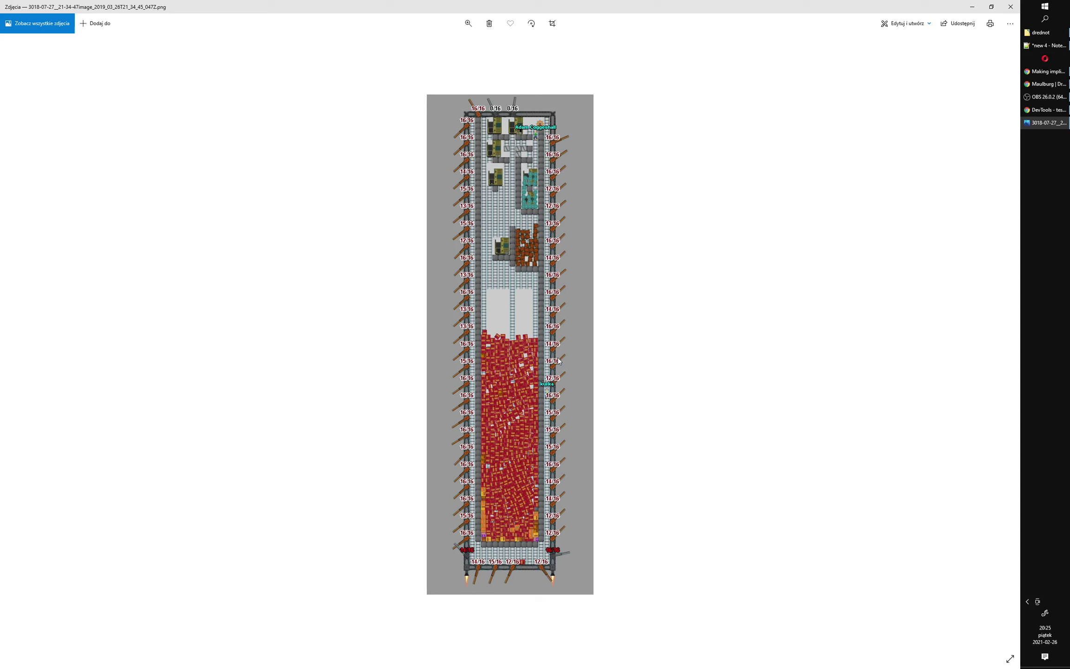
pyautogui.press('Right')
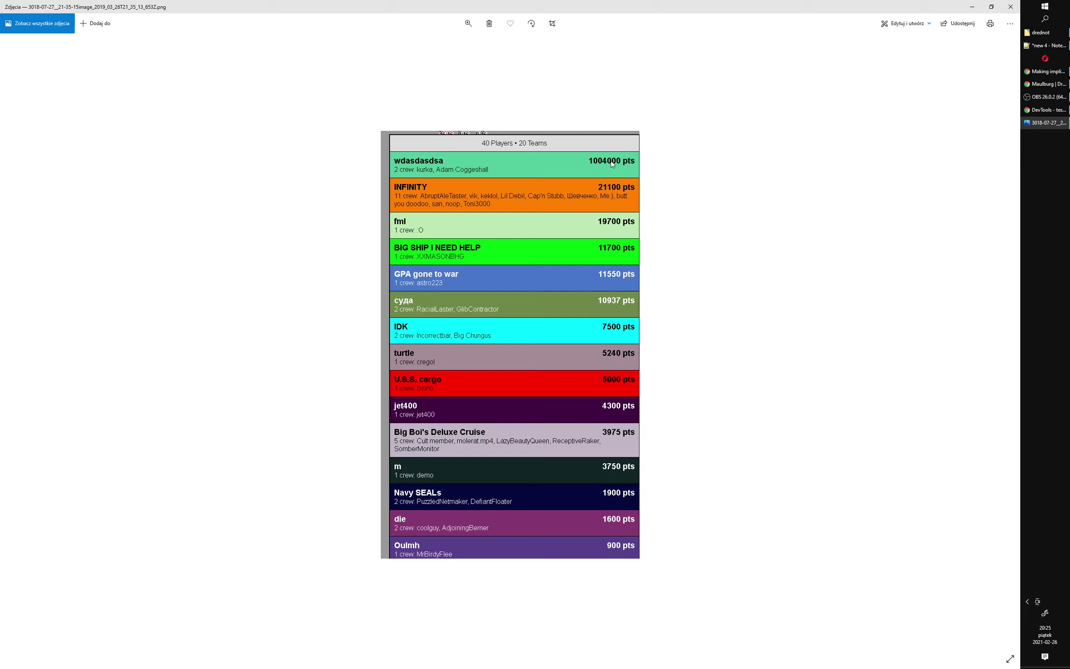
# Browse from the wide ship screenshot through the interior and overview to the CPU usage graphs
pyautogui.press('Right')
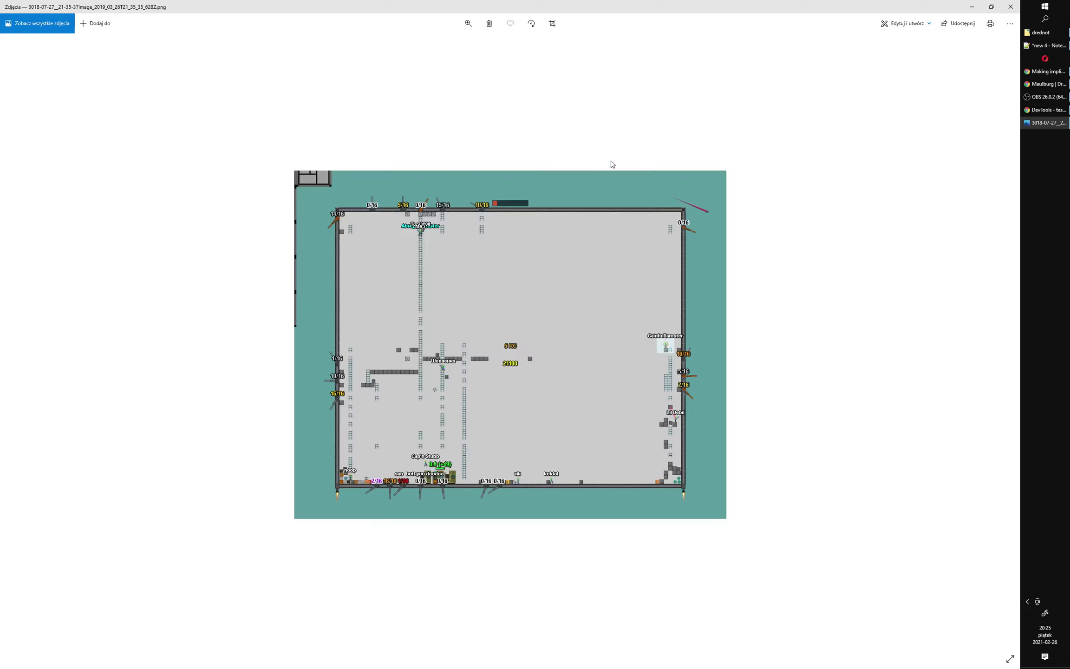
pyautogui.press('Right')
pyautogui.press('Right')
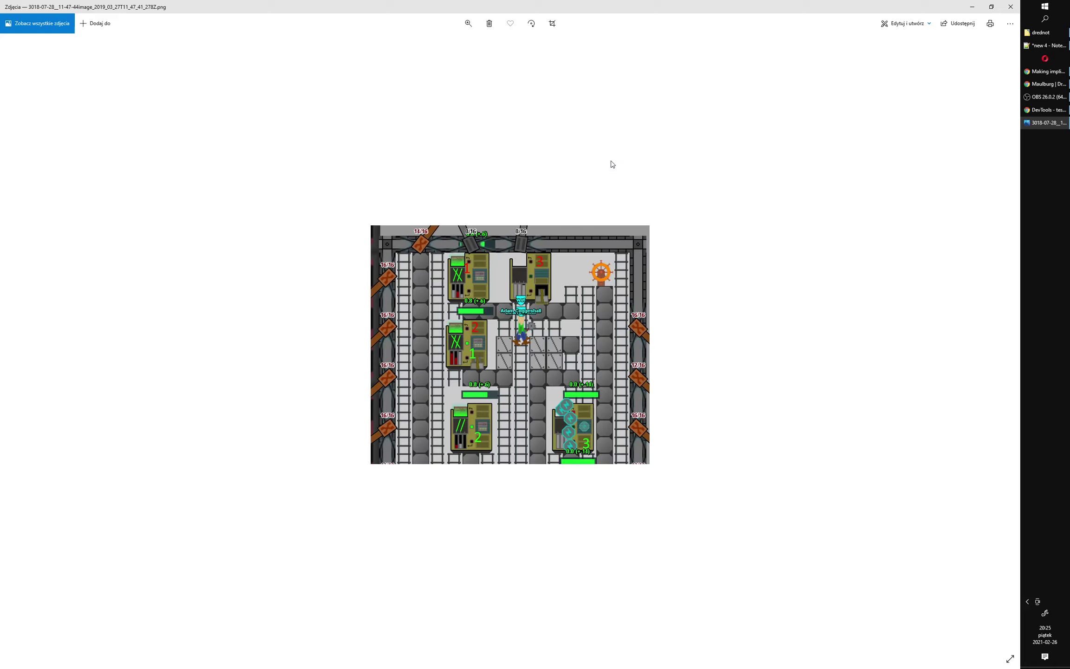
pyautogui.press('Right')
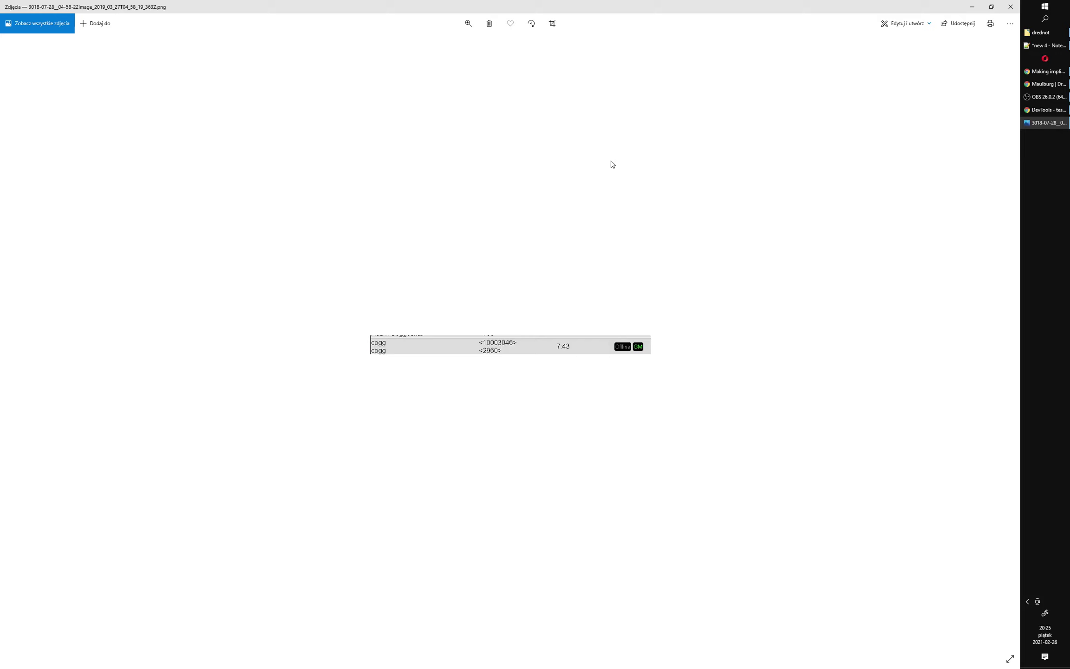
pyautogui.press('Right')
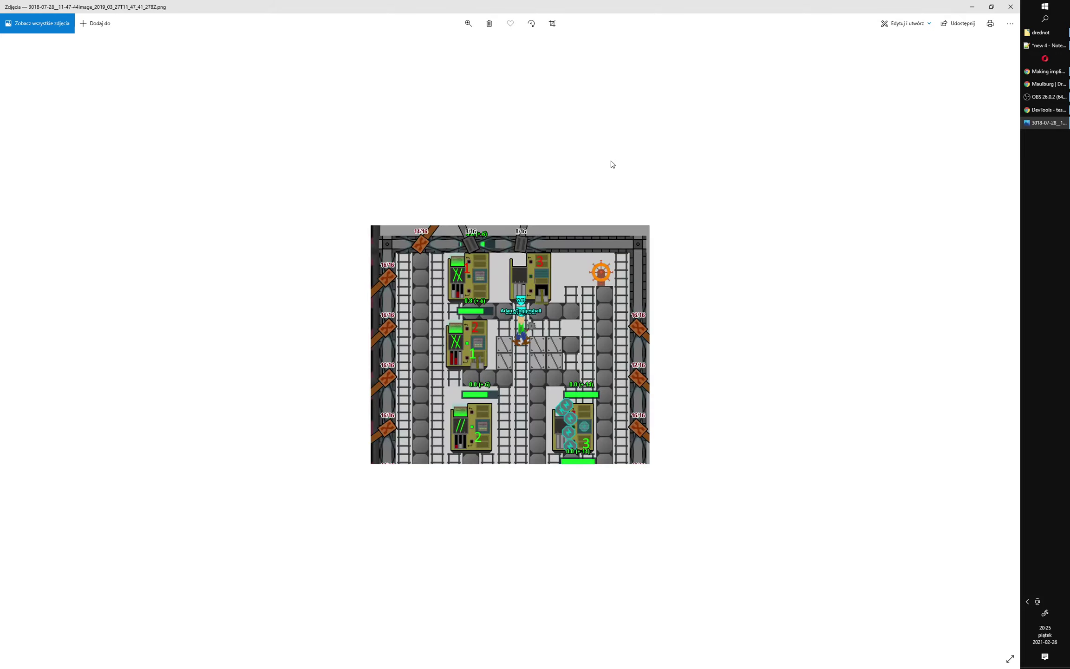
pyautogui.press('Right')
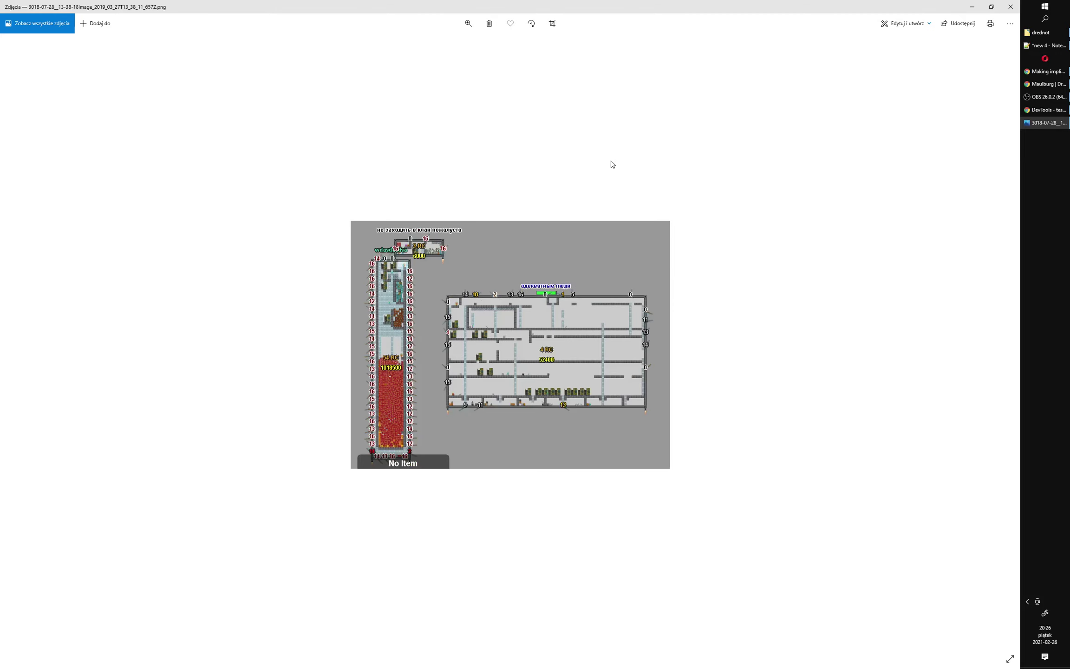
pyautogui.press('Right')
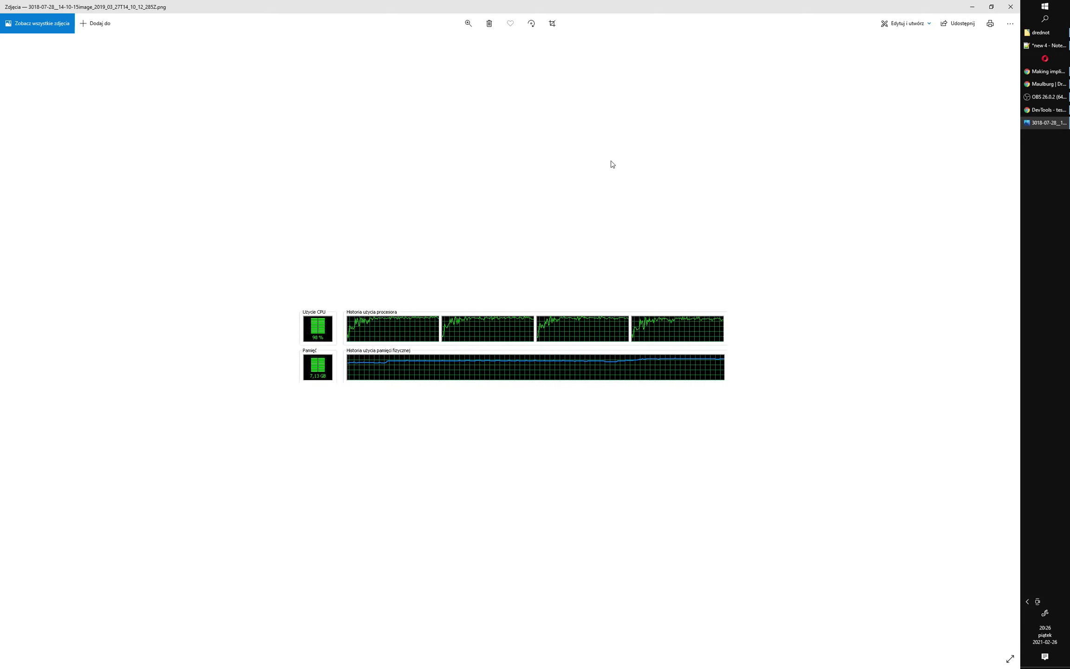
pyautogui.press('Left')
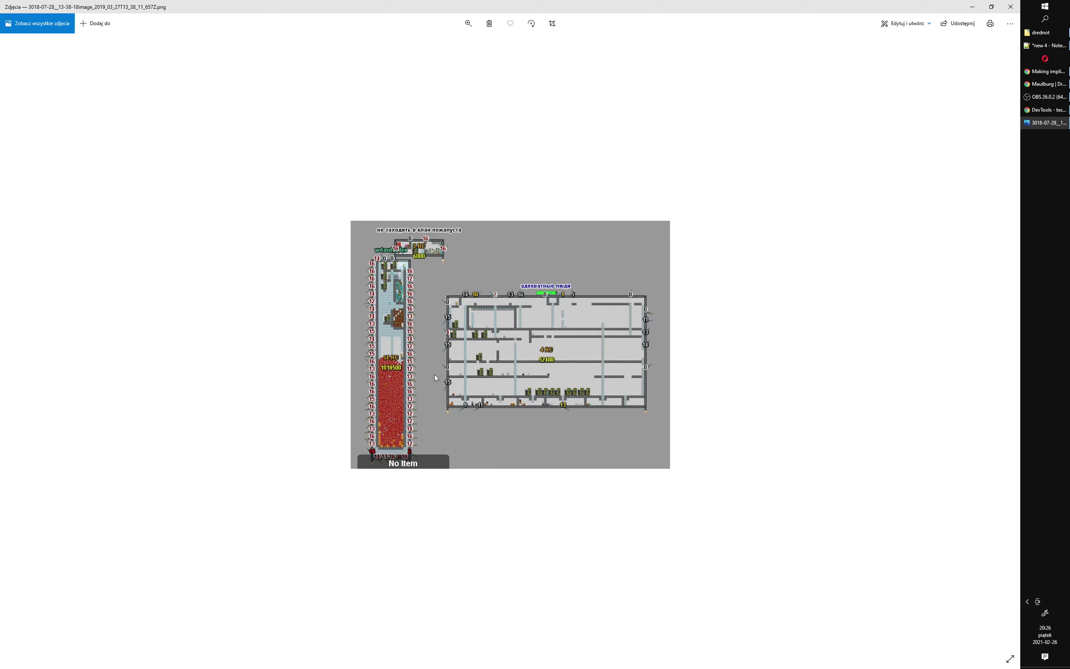
pyautogui.press('Right')
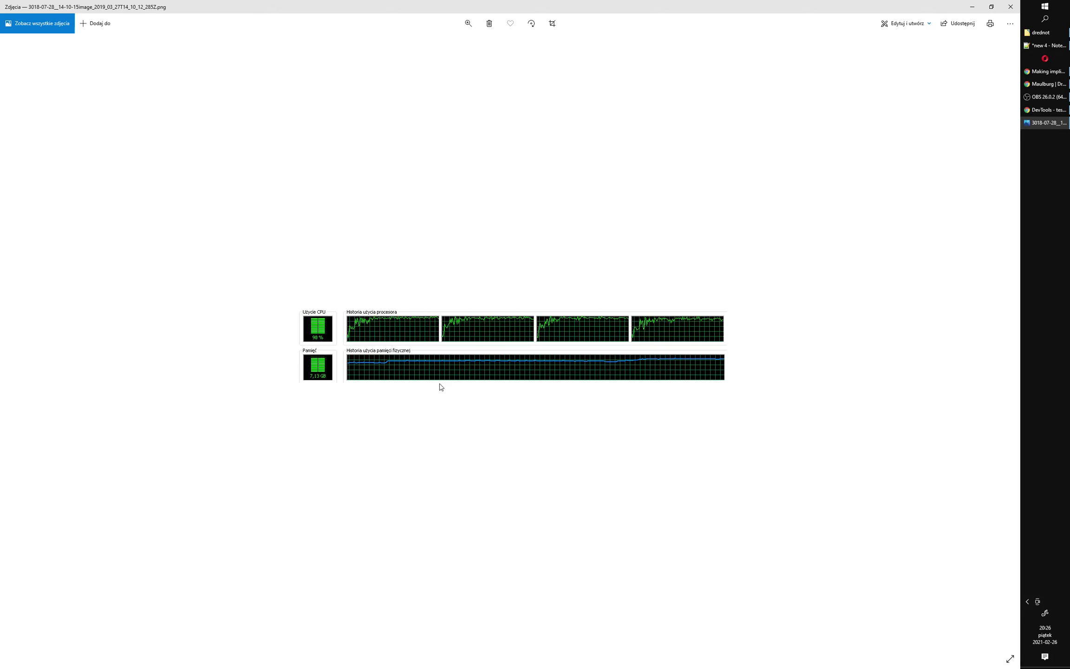
# Flip onward through more screenshots to the ship section piled with 'No item' cargo
pyautogui.press('Right')
pyautogui.press('Right')
pyautogui.press('Right')
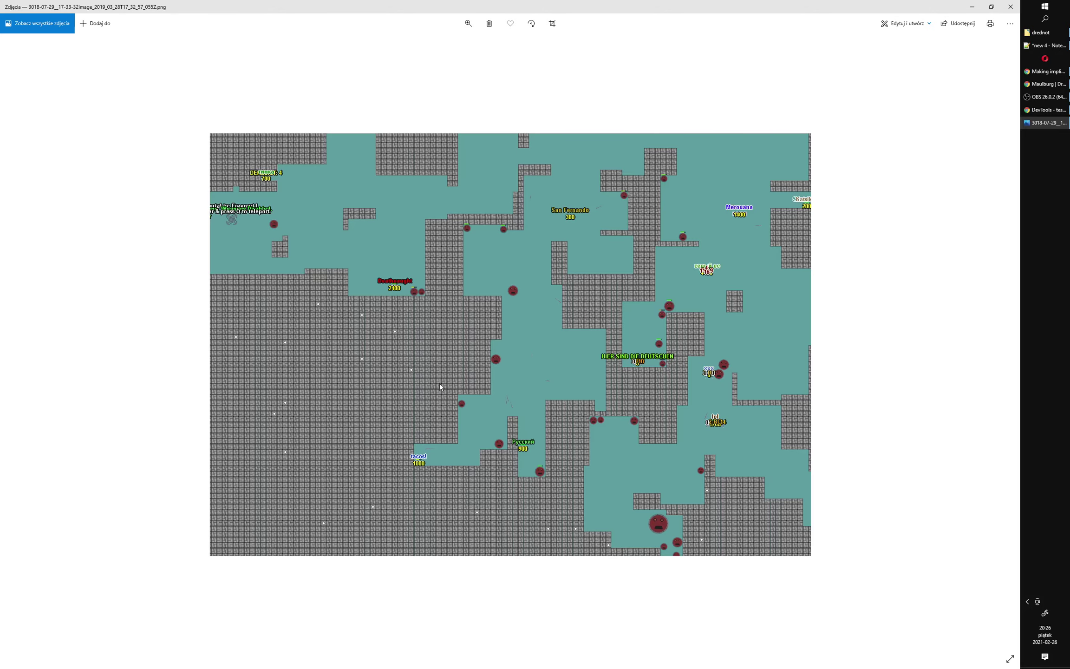
pyautogui.press('Right')
pyautogui.press('Right')
pyautogui.press('Left')
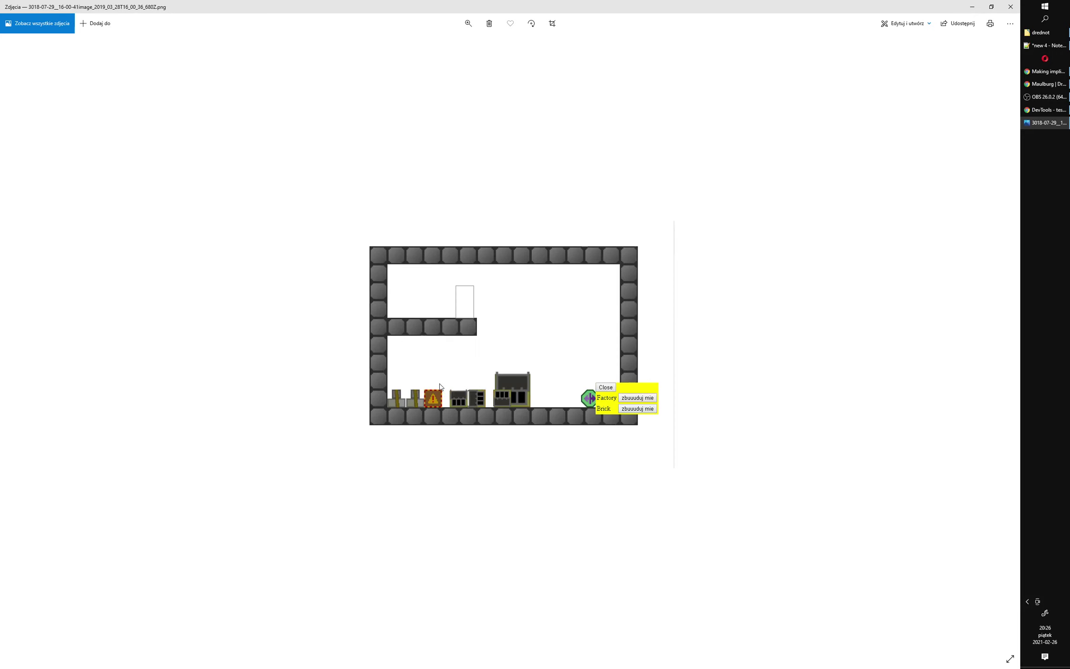
pyautogui.press('Right')
pyautogui.press('Left')
pyautogui.press('Right')
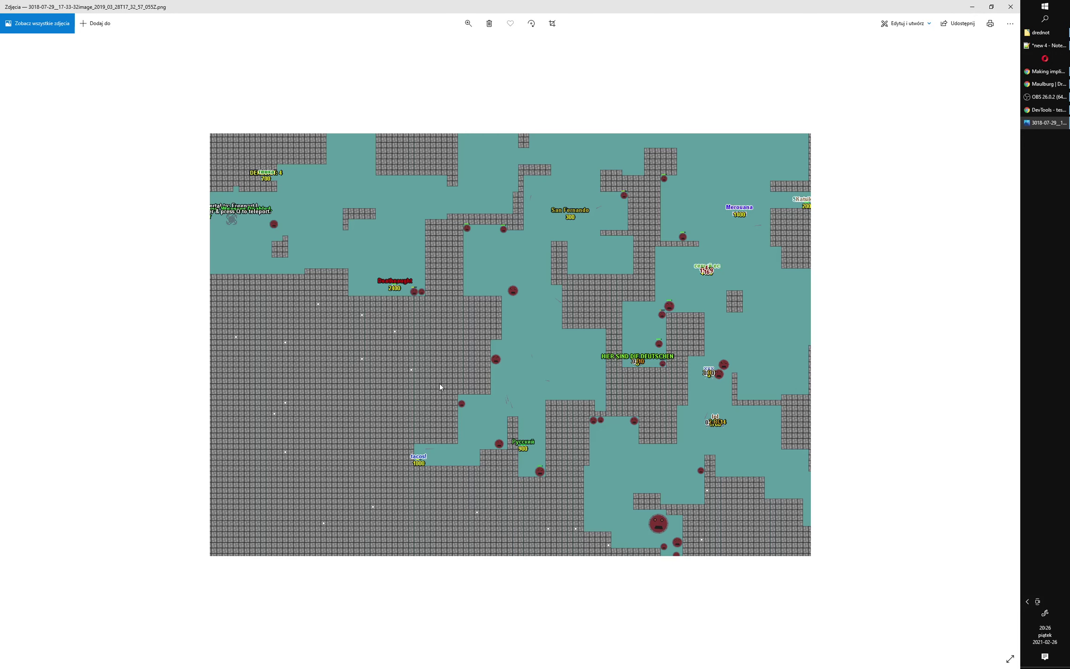
pyautogui.press('Right')
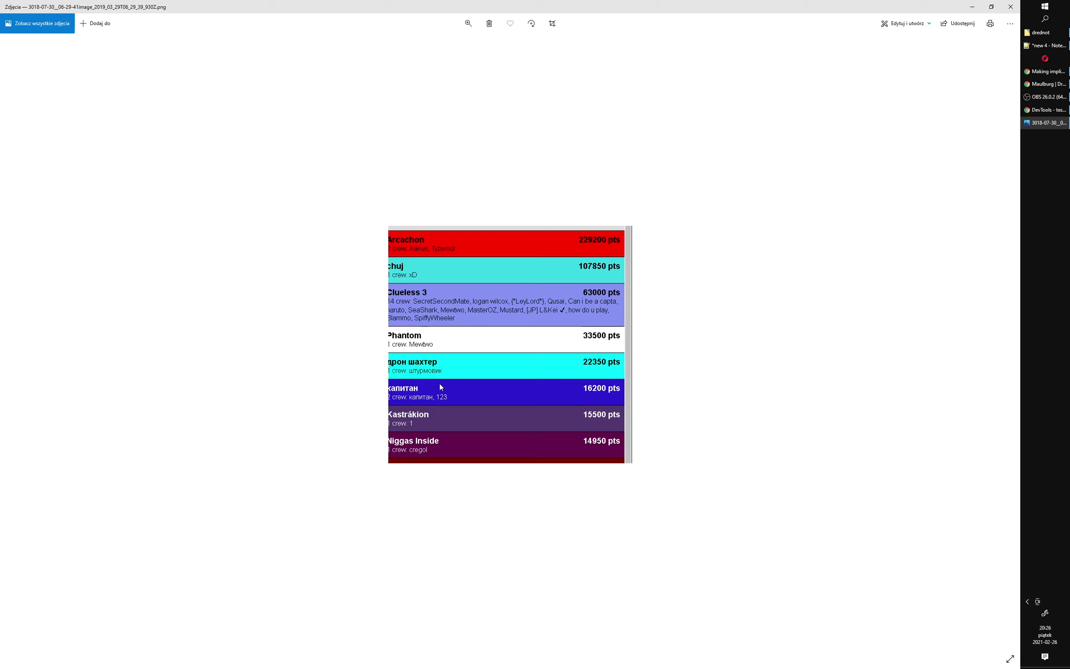
pyautogui.press('Right')
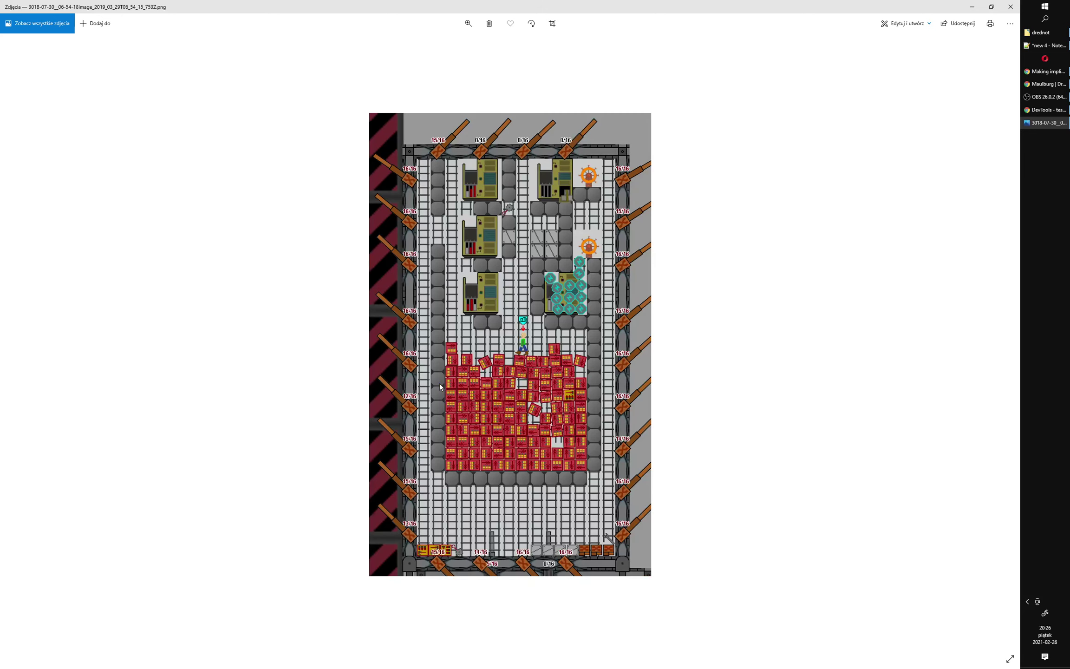
pyautogui.press('Right')
pyautogui.press('Right')
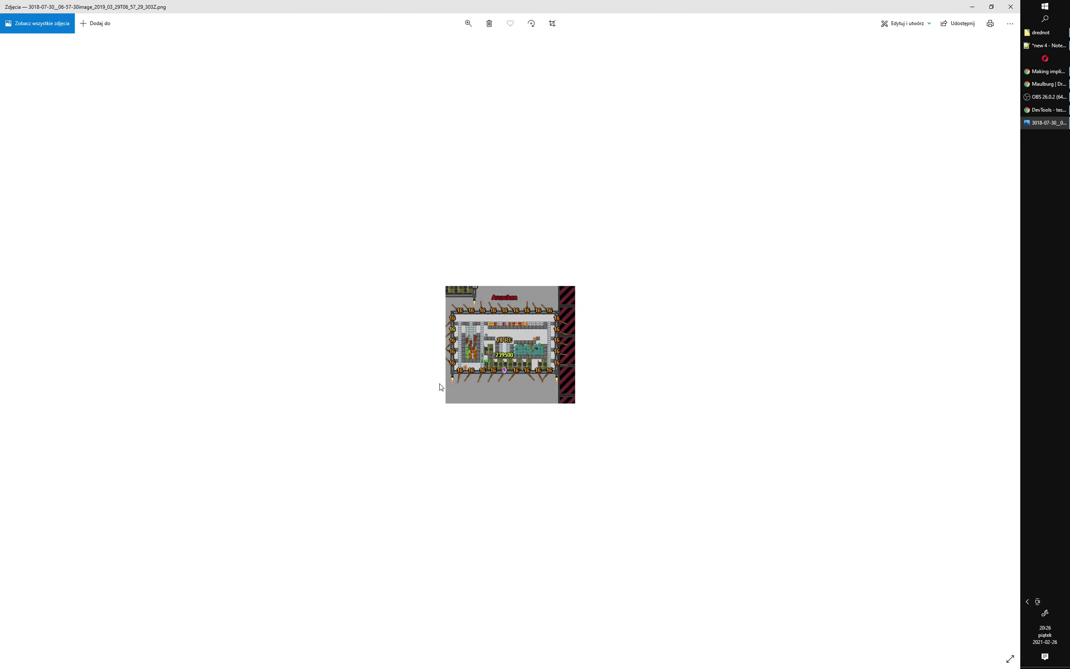
pyautogui.press('Left')
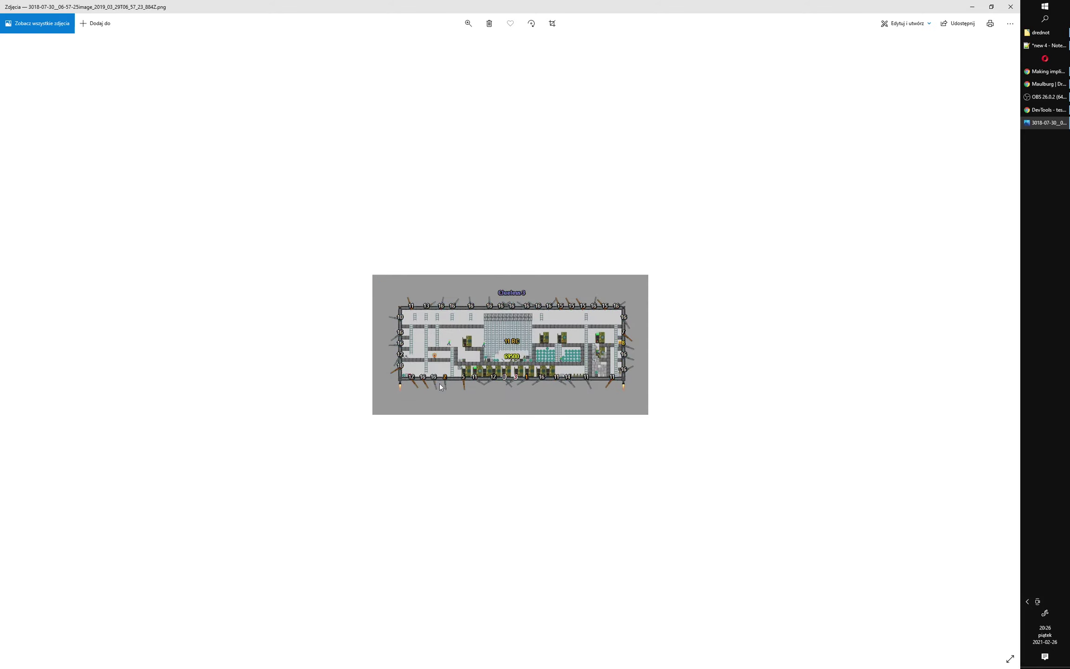
pyautogui.press('Right')
pyautogui.press('Right')
pyautogui.press('Left')
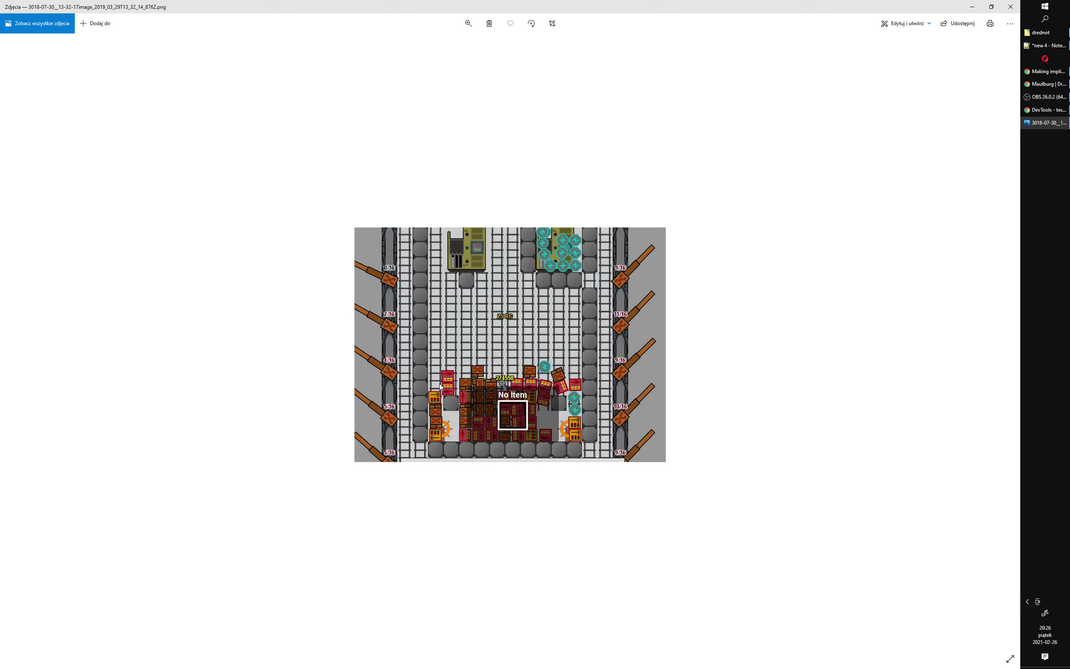
pyautogui.press('Right')
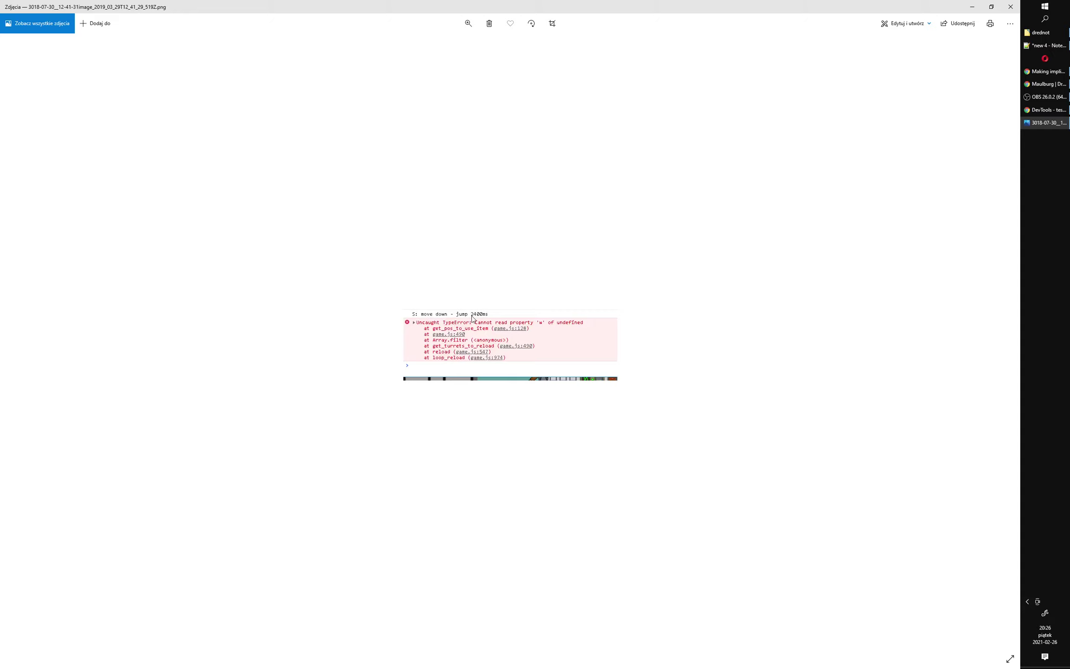
# Step past the interior, console error, ship map, chat and player list shots to the crate heaps
pyautogui.press('Right')
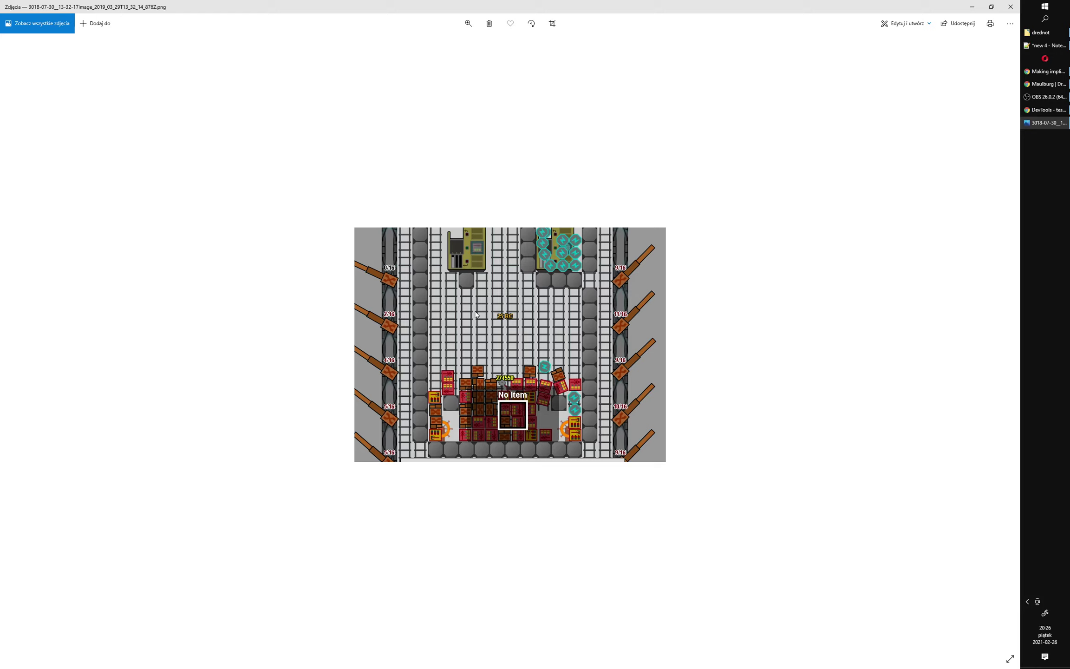
pyautogui.press('Right')
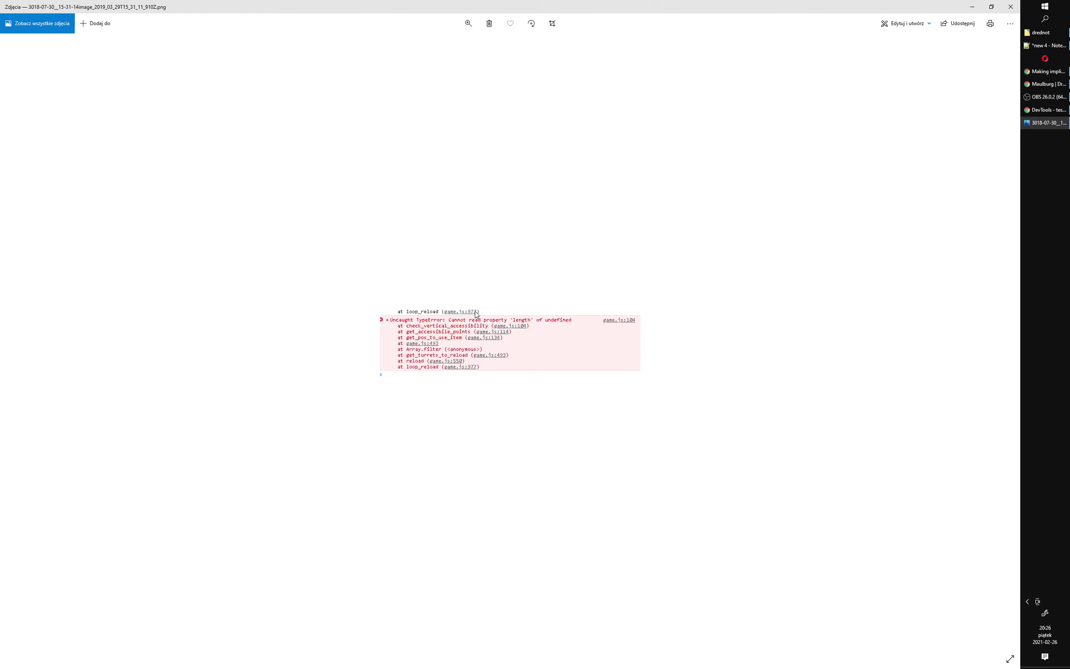
pyautogui.press('Right')
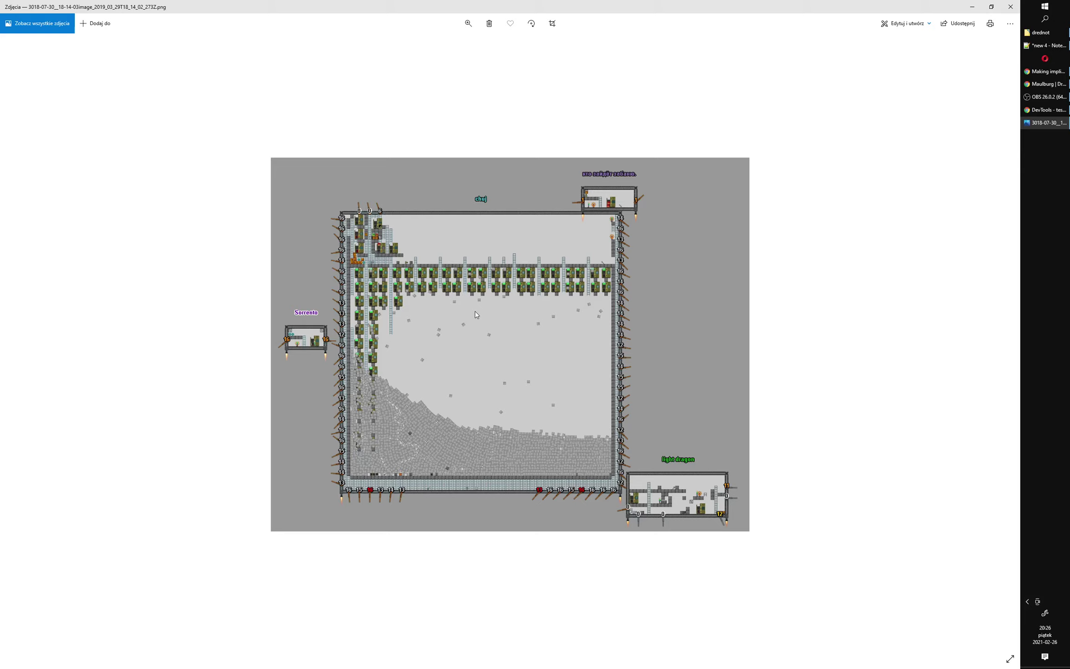
pyautogui.press('Right')
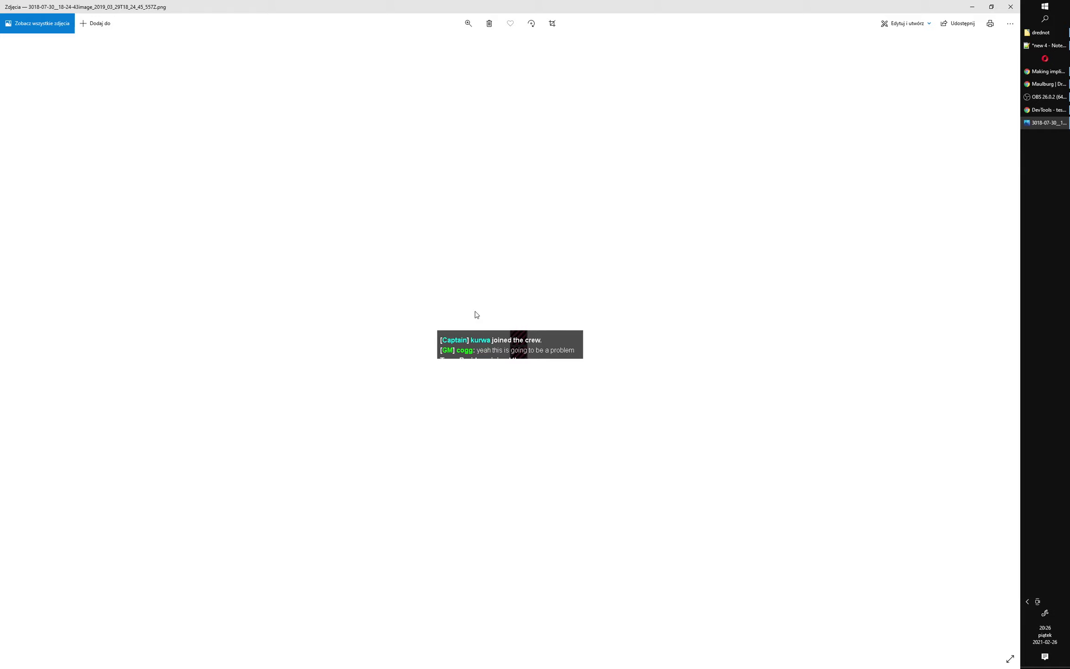
pyautogui.press('Right')
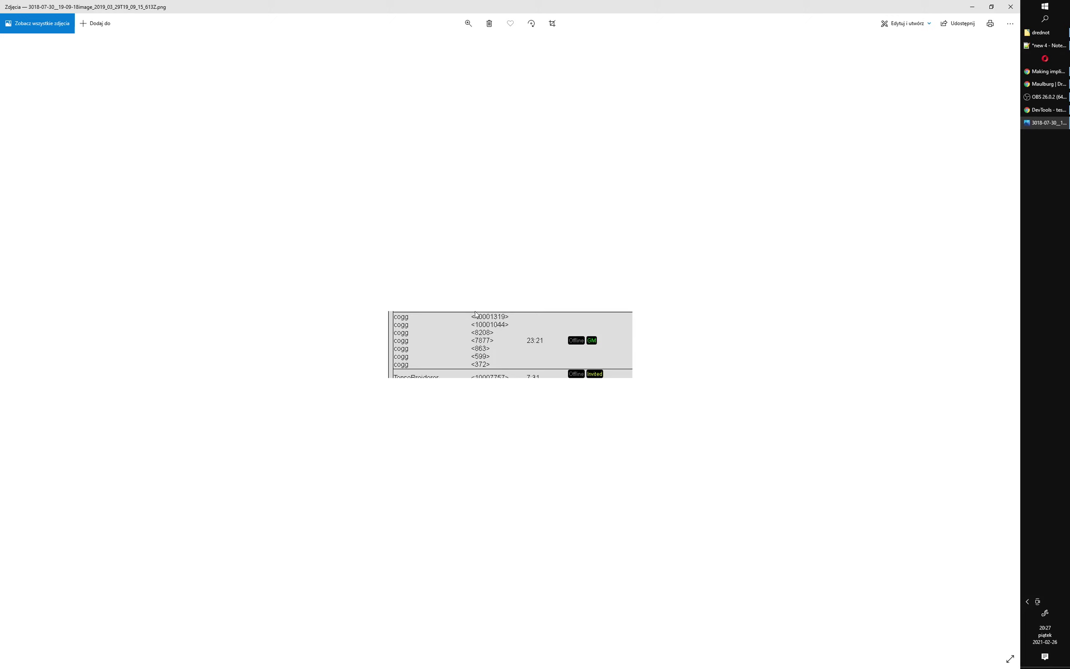
pyautogui.press('Right')
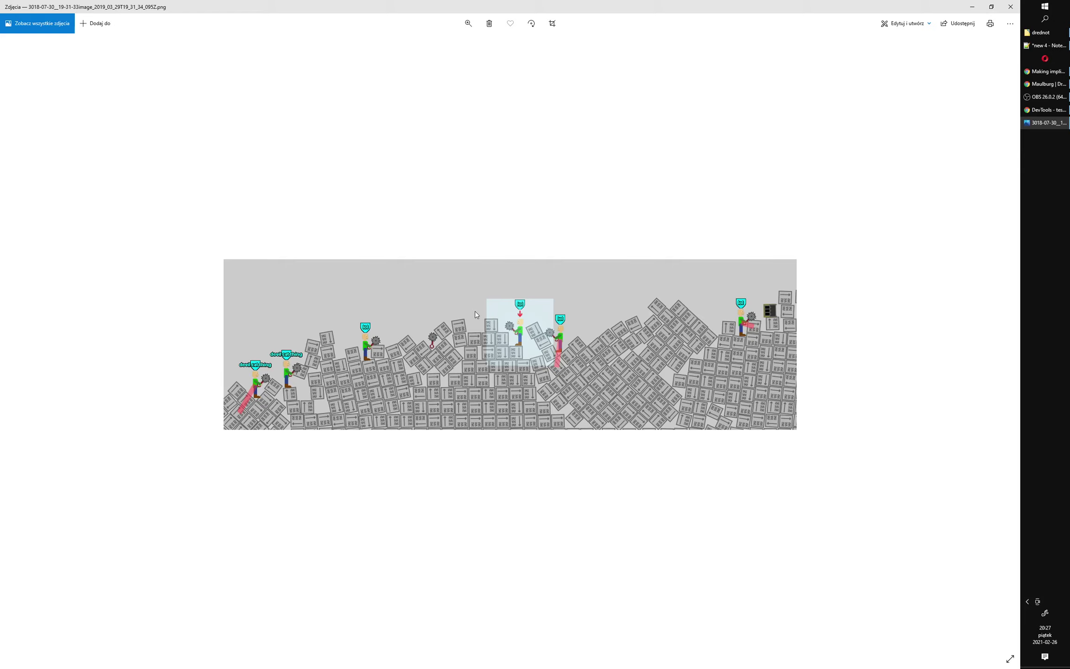
# Advance through the 3018-07-31 ship, arena and teal-background screenshots
pyautogui.press('Right')
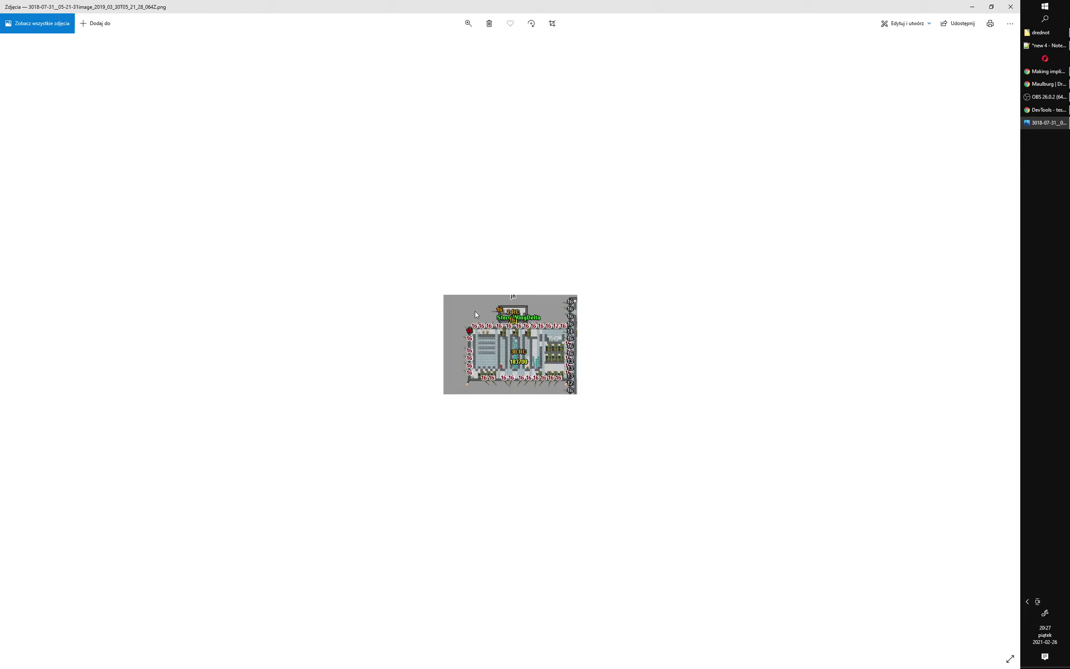
pyautogui.press('Right')
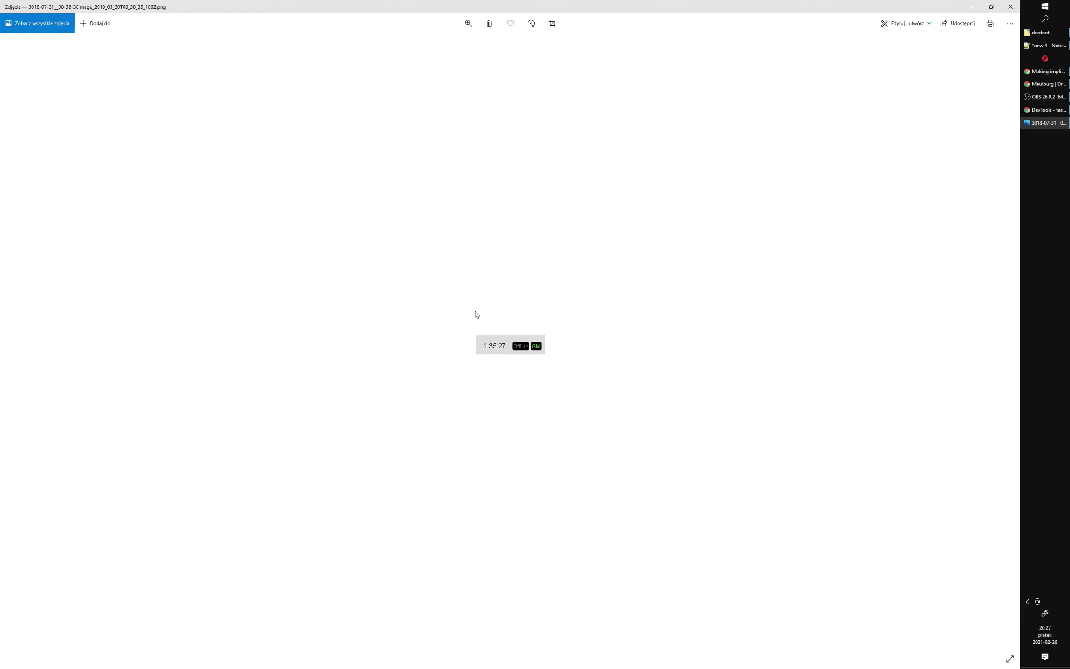
pyautogui.press('Right')
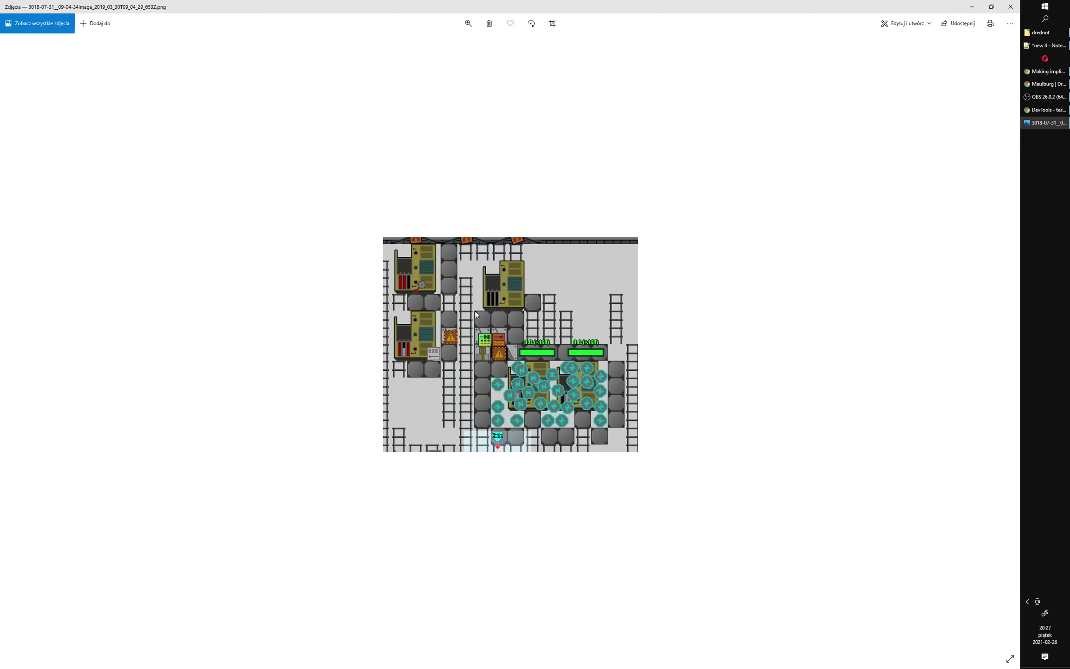
pyautogui.press('Right')
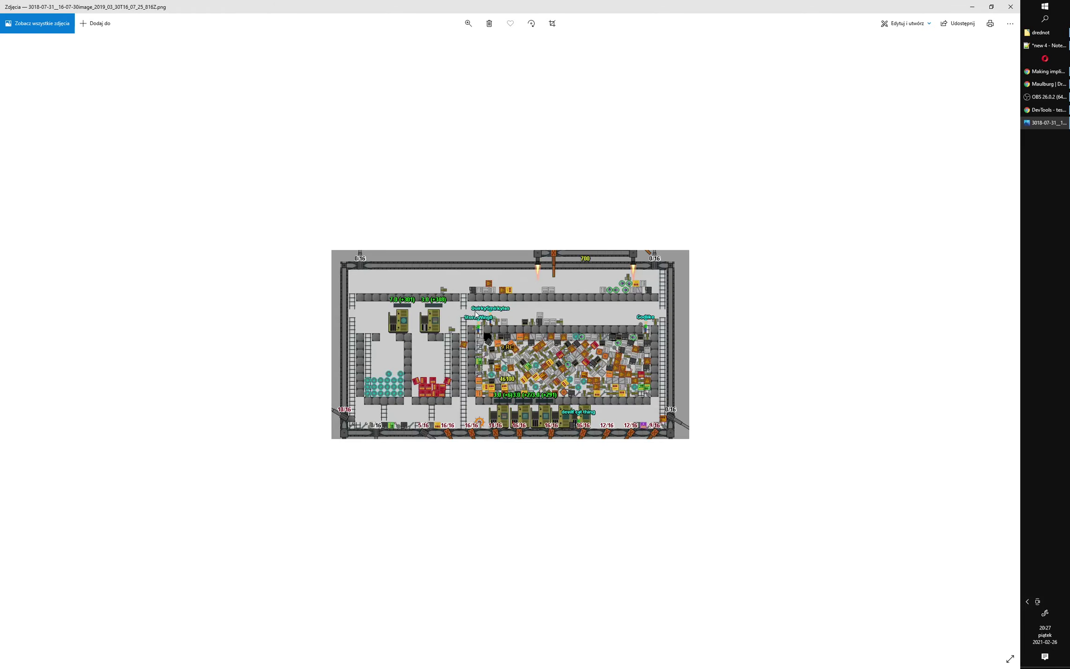
pyautogui.press('Right')
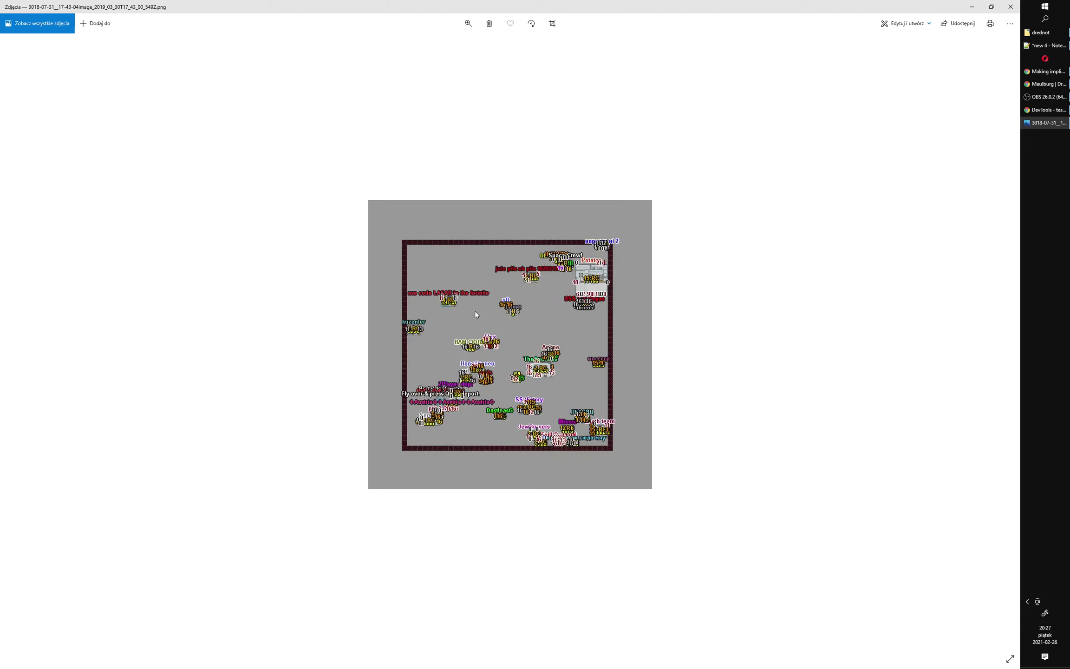
pyautogui.press('Right')
pyautogui.press('Right')
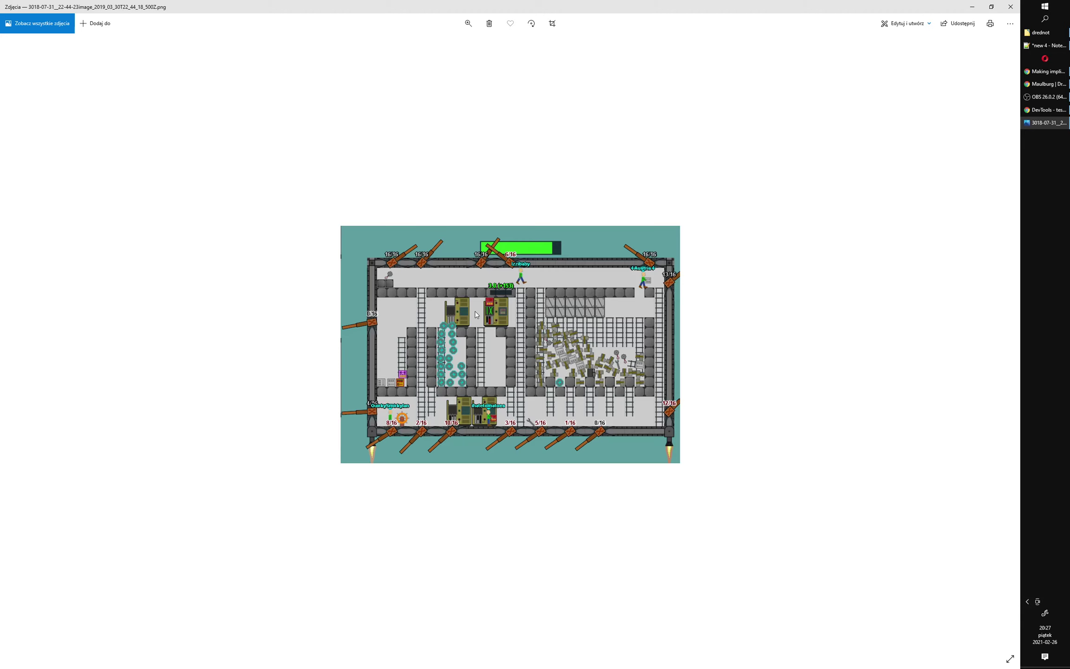
pyautogui.press('Right')
pyautogui.press('Right')
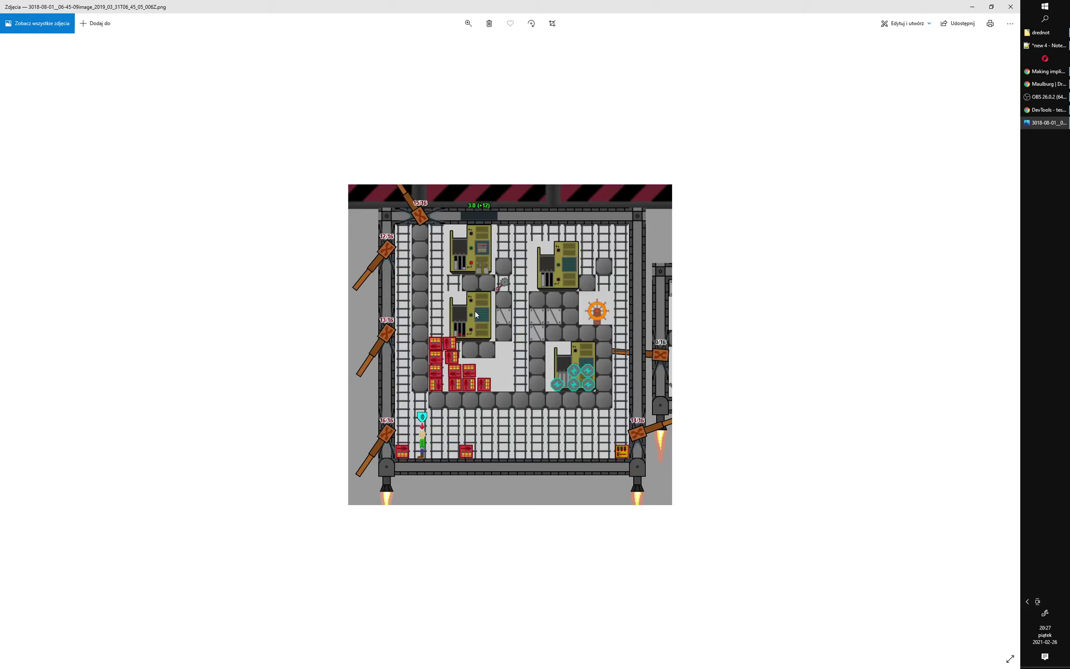
pyautogui.press('Right')
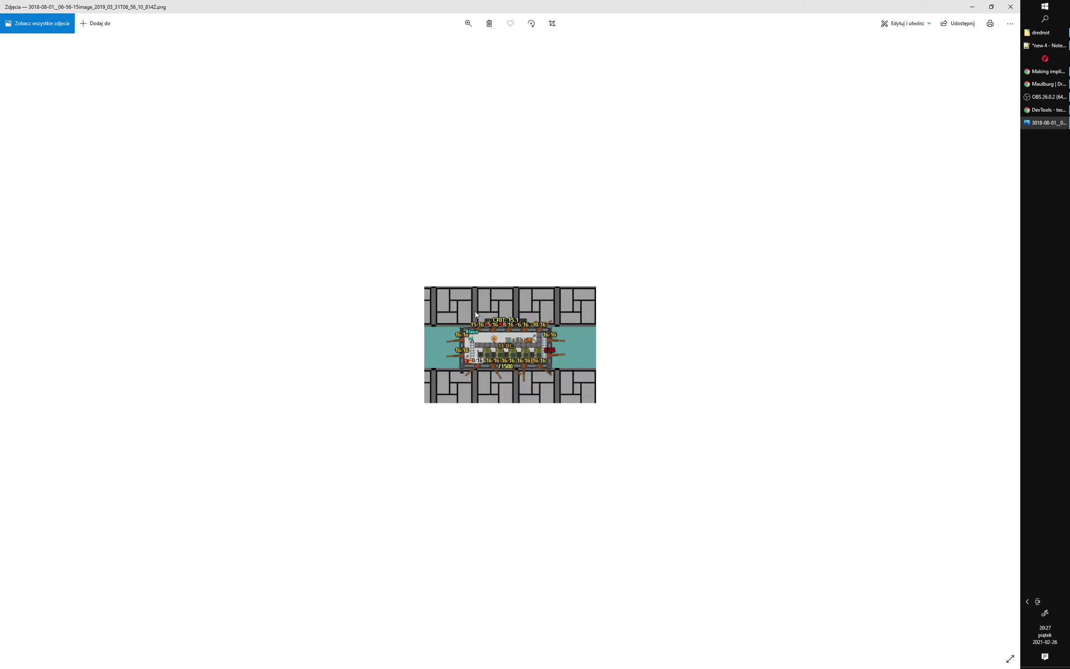
# Move through the 3018-08-01 corridor, multi-column and scoreboard shots to the tall loot-filled ship
pyautogui.press('Right')
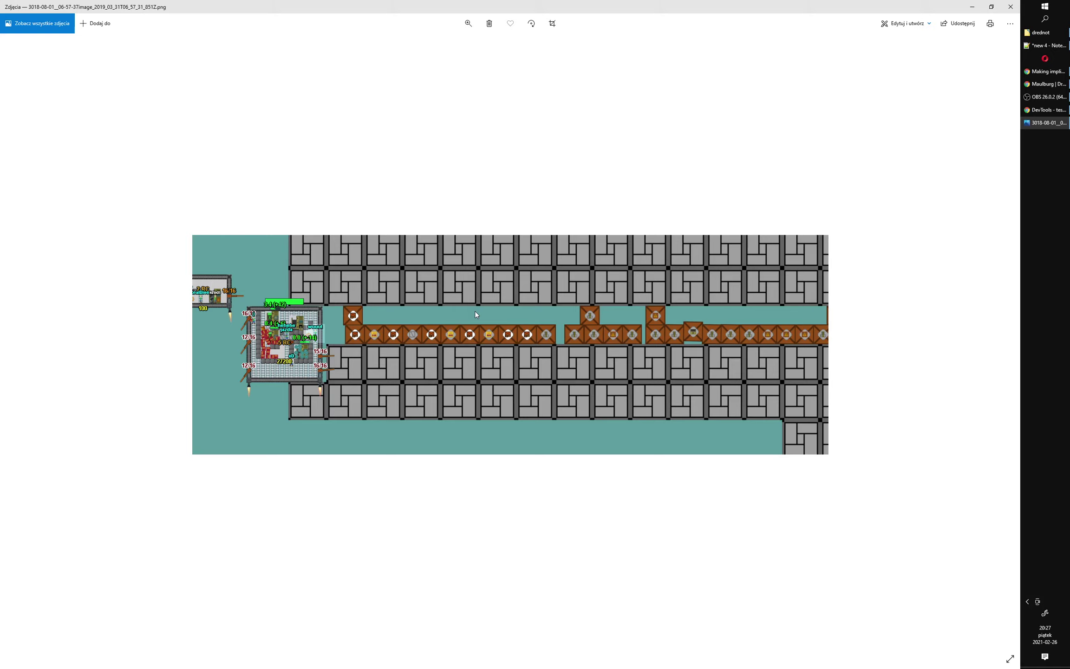
pyautogui.press('Left')
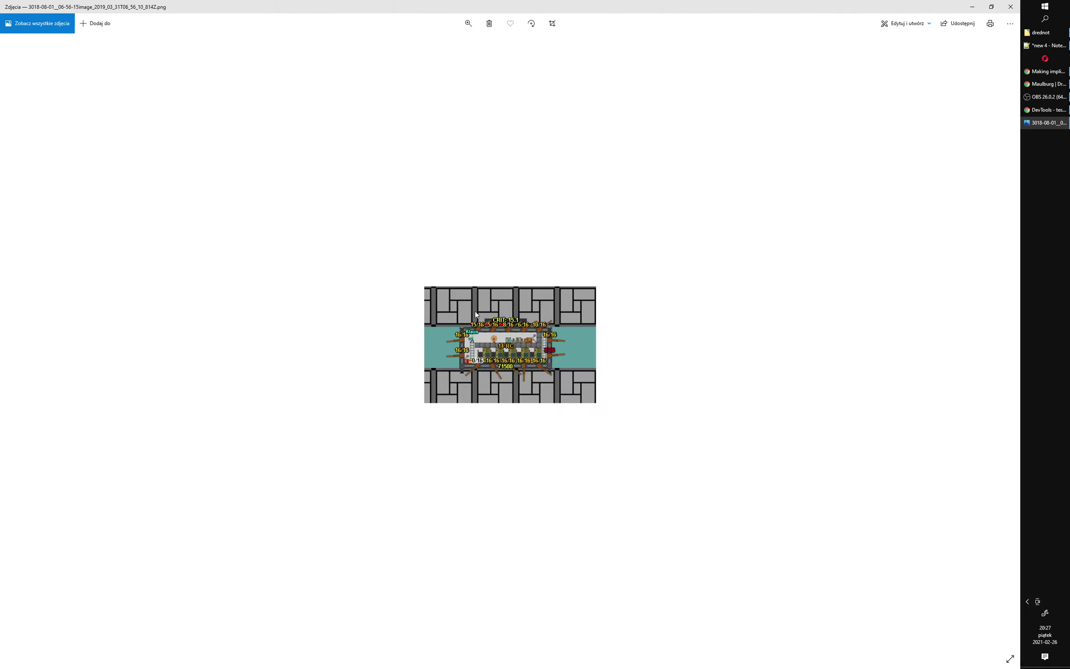
pyautogui.press('Right')
pyautogui.press('Right')
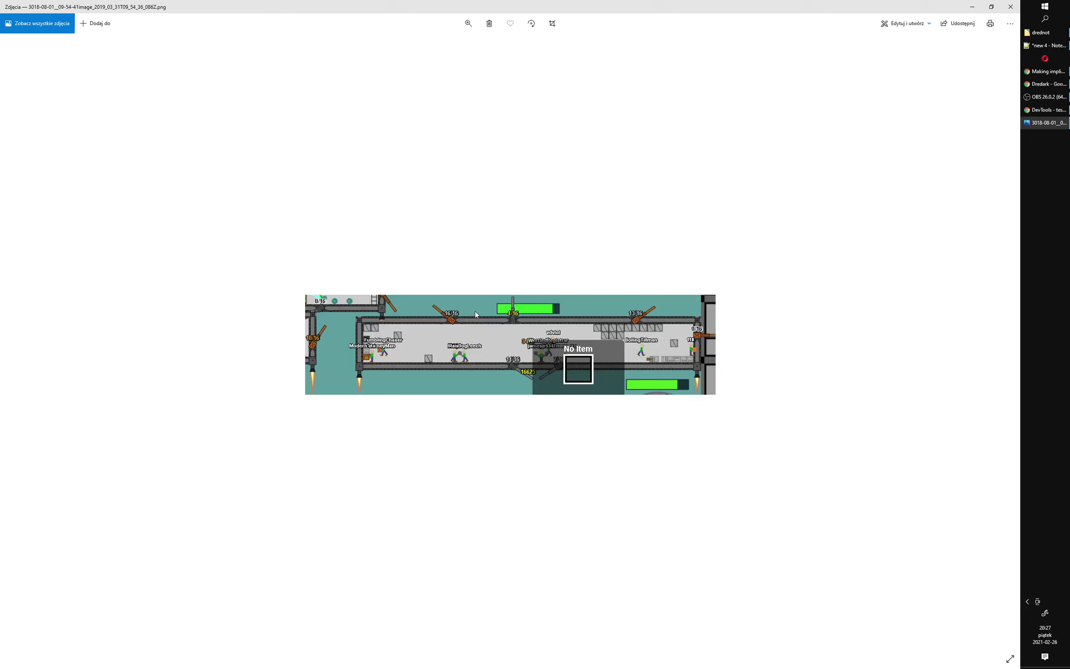
pyautogui.press('Right')
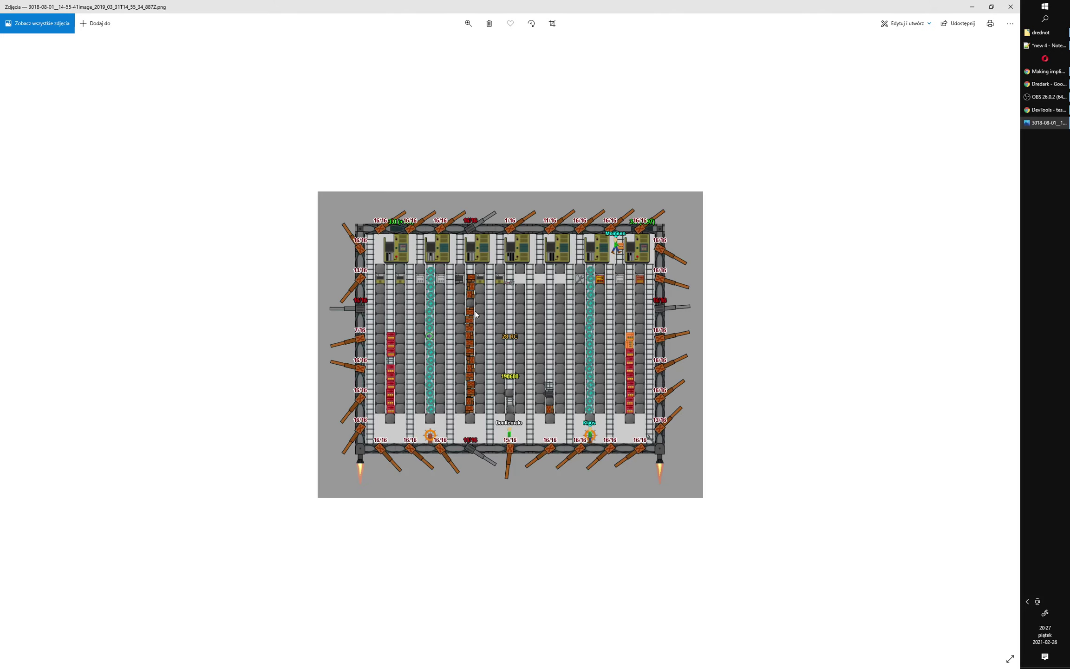
pyautogui.press('Right')
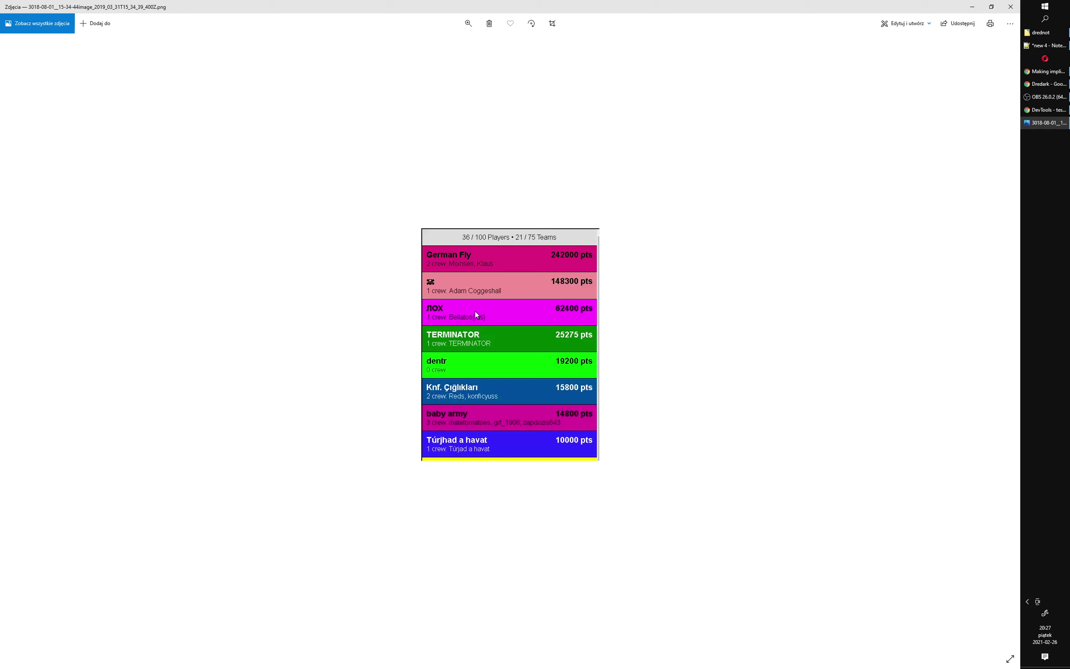
pyautogui.press('Right')
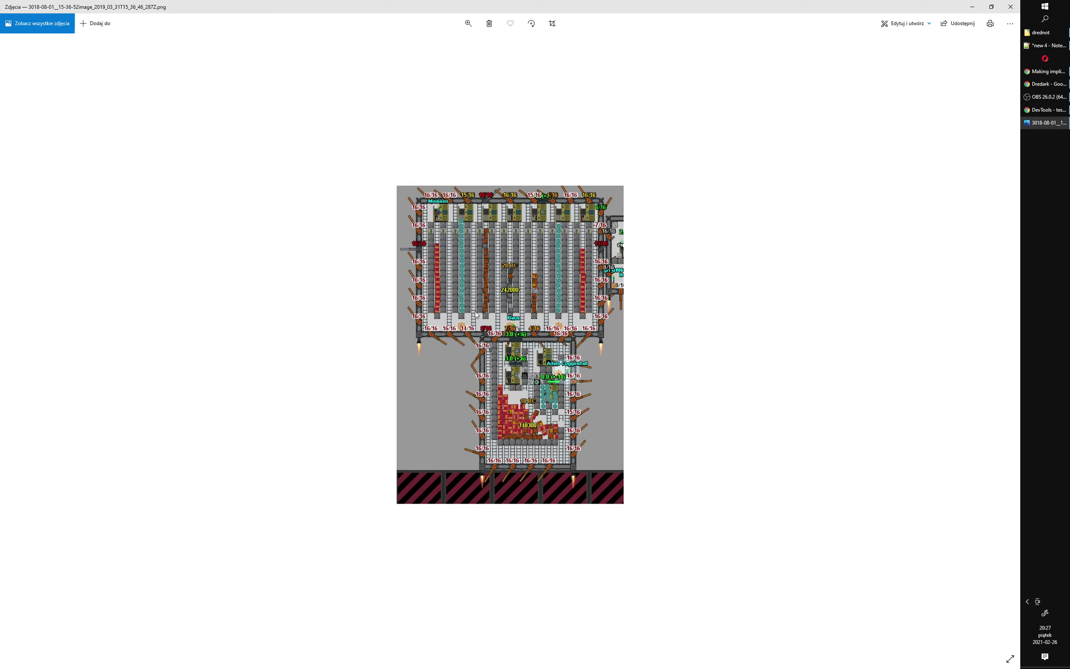
pyautogui.press('Right')
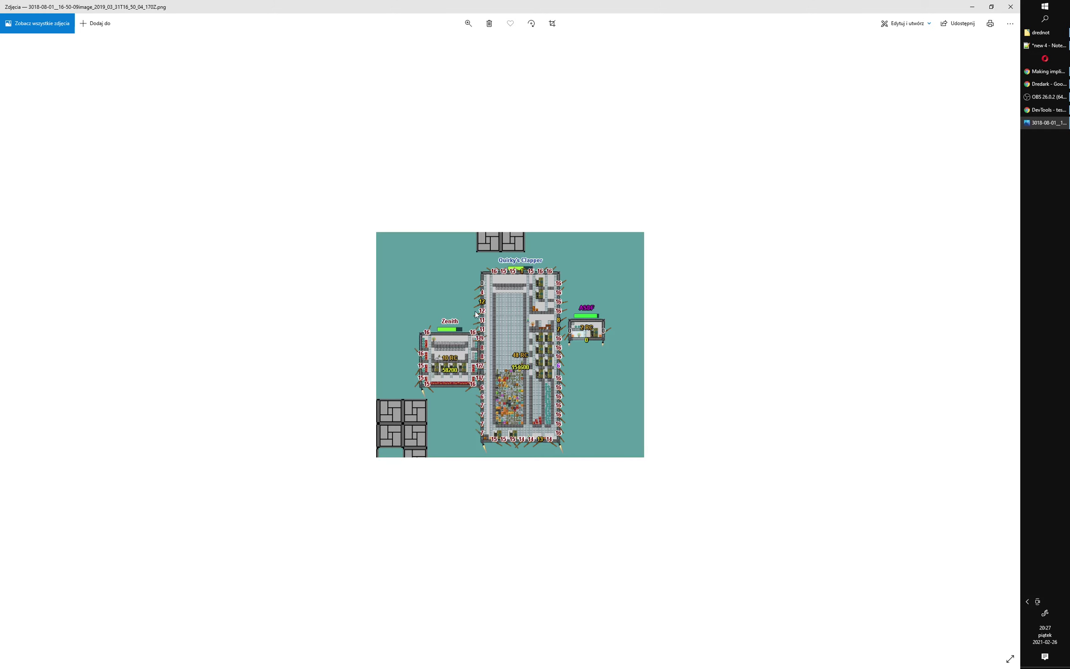
pyautogui.press('Right')
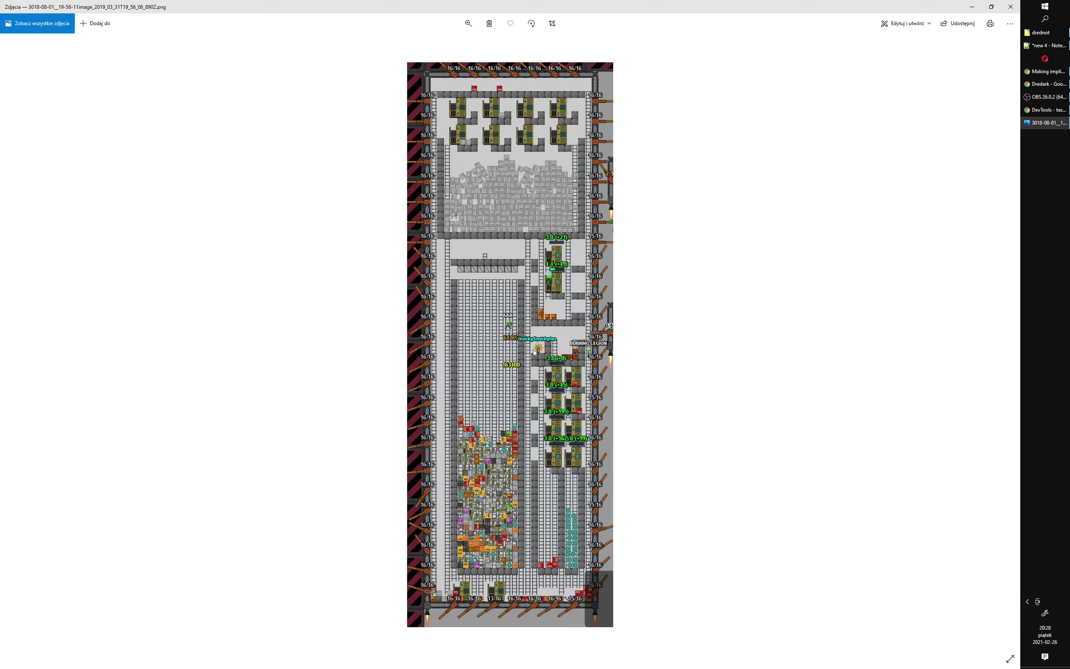
# Skip ahead several screenshots into the 3018-08-02 set
pyautogui.press('Right')
pyautogui.press('Right')
pyautogui.press('Right')
pyautogui.press('Right')
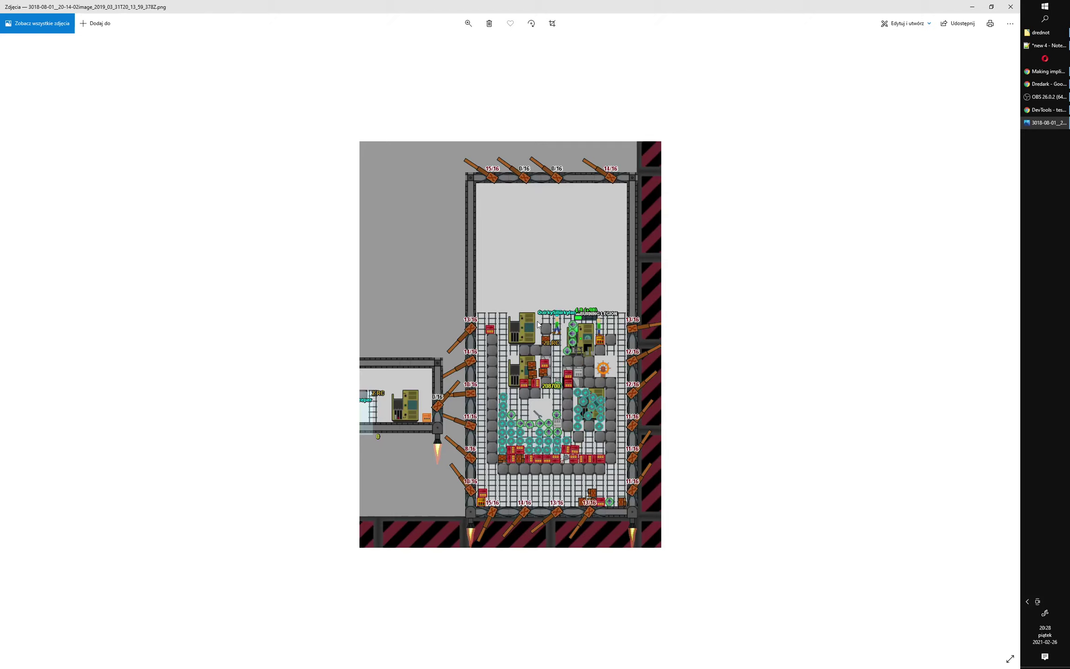
pyautogui.press('Right')
pyautogui.press('Right')
pyautogui.press('Right')
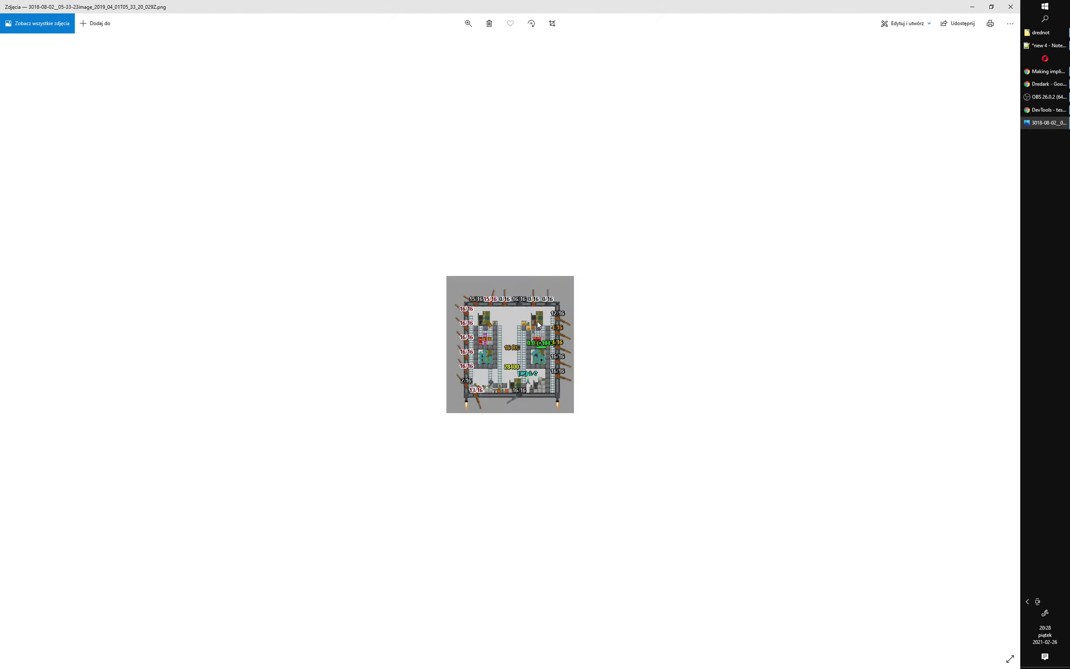
pyautogui.press('Right')
pyautogui.press('Right')
pyautogui.press('Right')
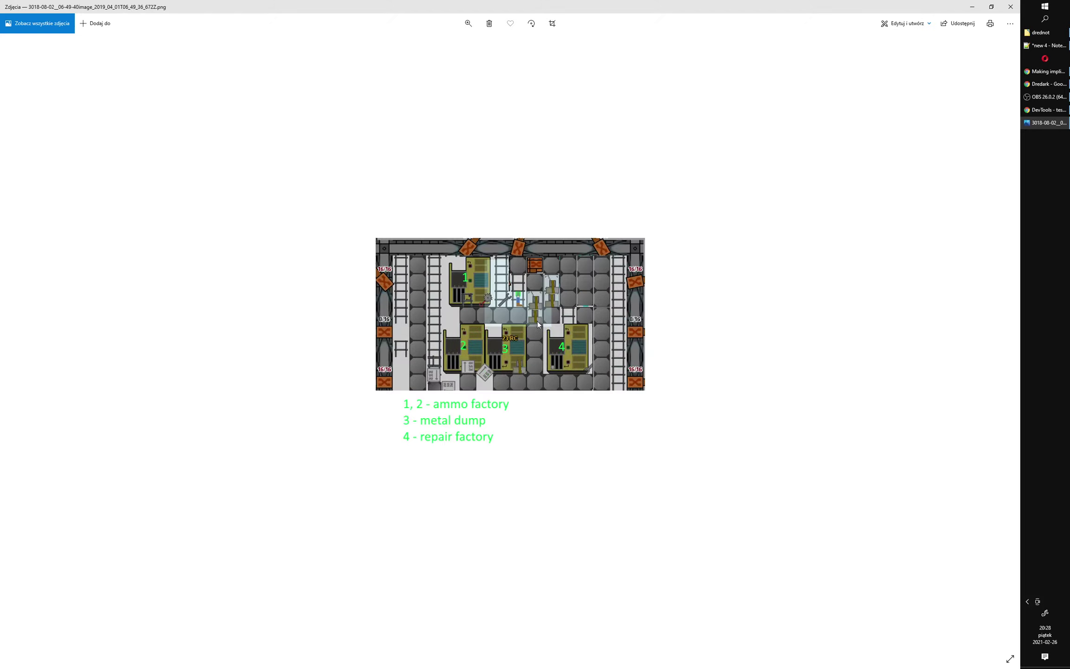
pyautogui.press('Right')
pyautogui.press('Right')
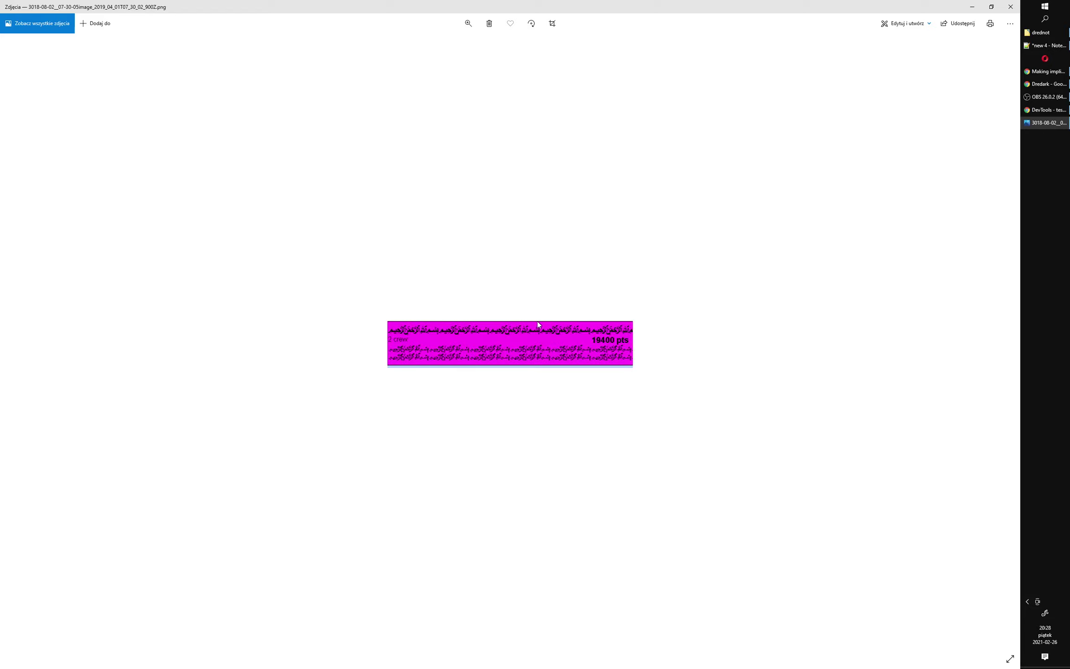
pyautogui.press('Right')
pyautogui.press('Right')
pyautogui.press('Right')
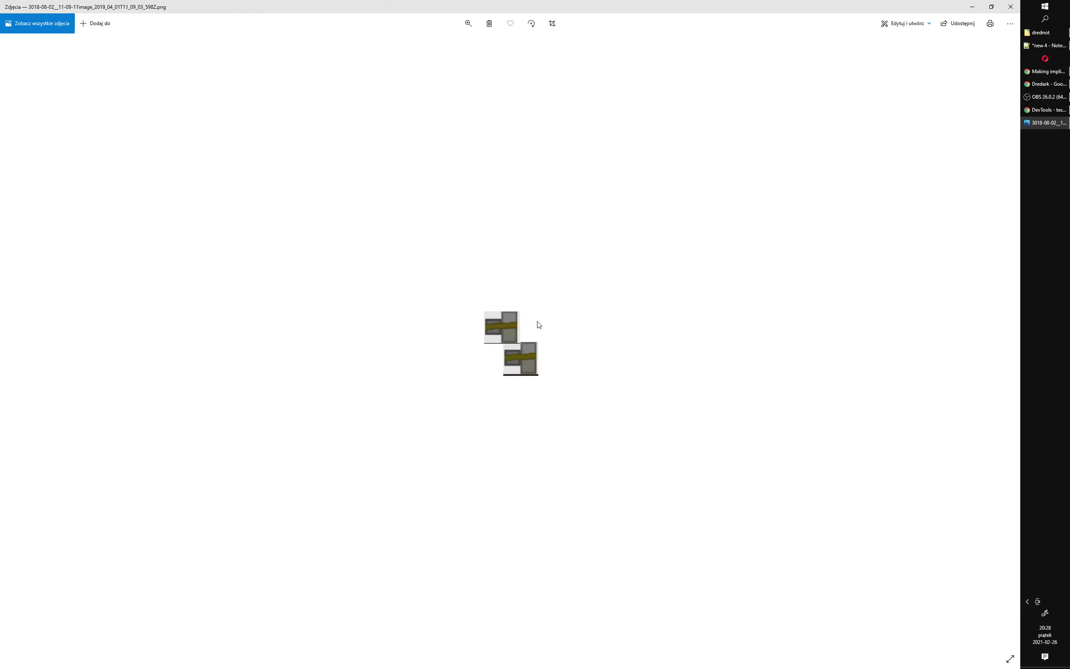
# Advance past the tall teal ship to the leaderboard topped by Interstrella 5555 at 97500 points
pyautogui.press('Right')
pyautogui.press('Right')
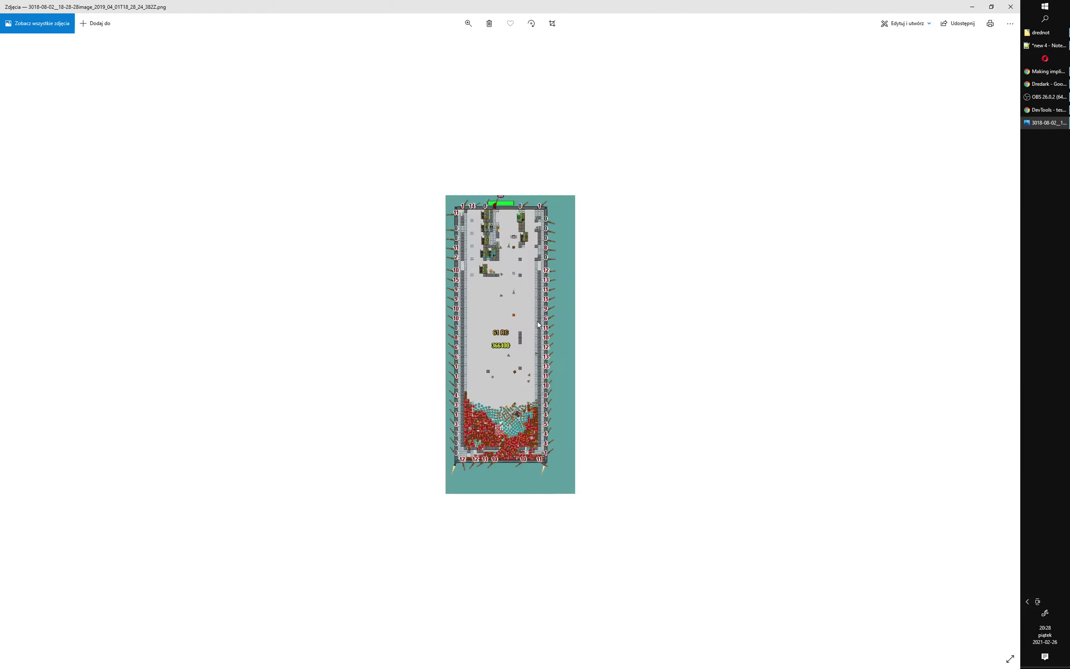
pyautogui.press('Right')
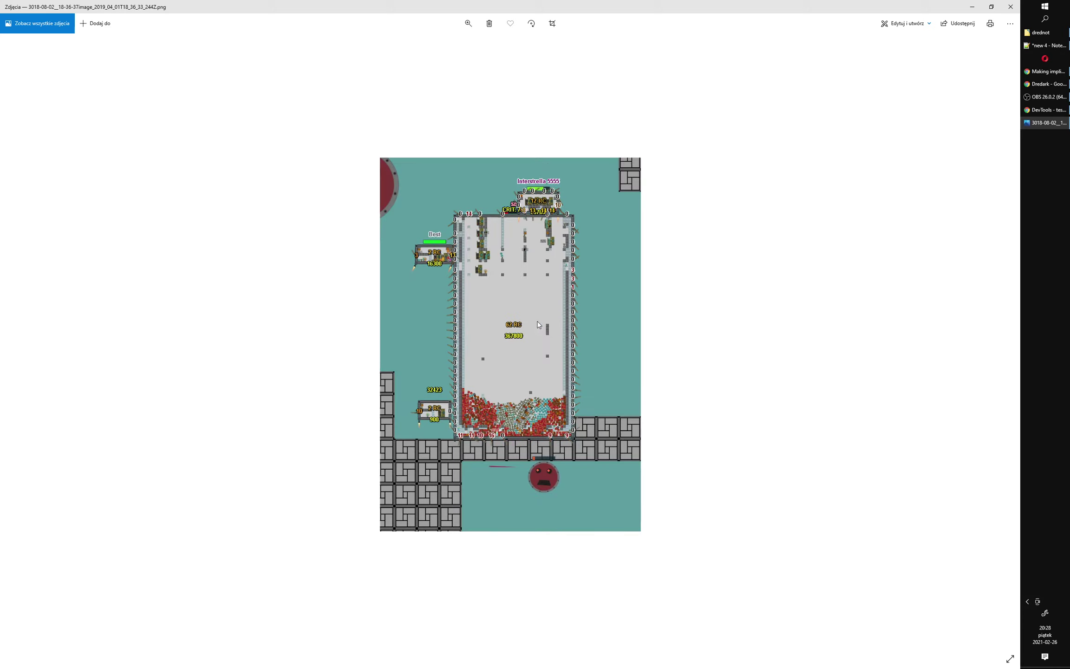
pyautogui.press('Right')
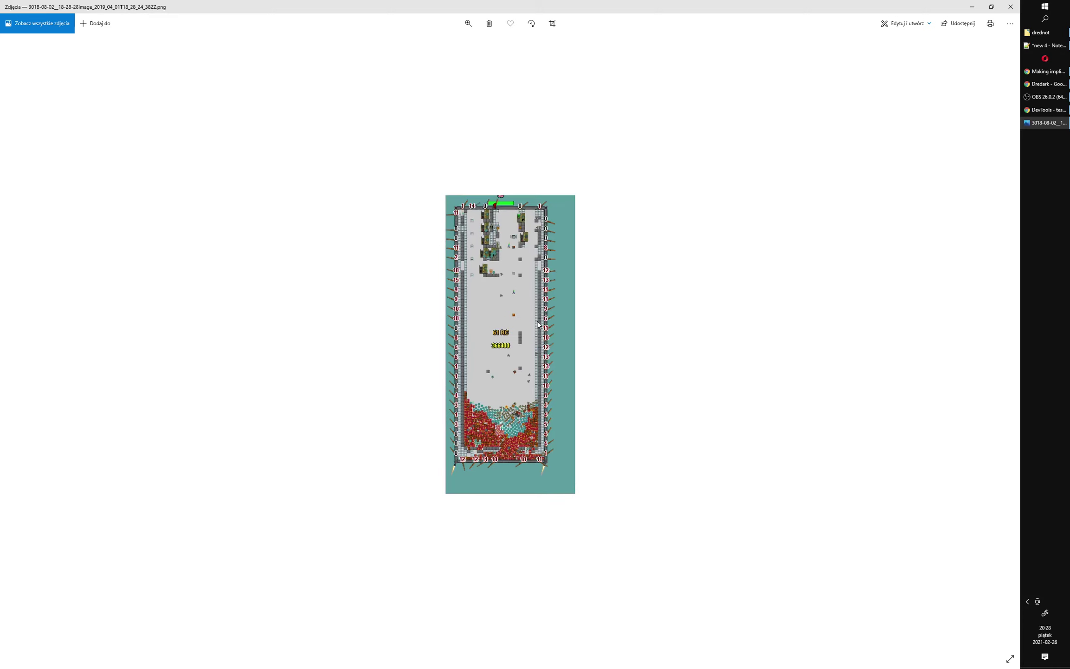
pyautogui.press('Right')
pyautogui.press('Right')
pyautogui.press('Right')
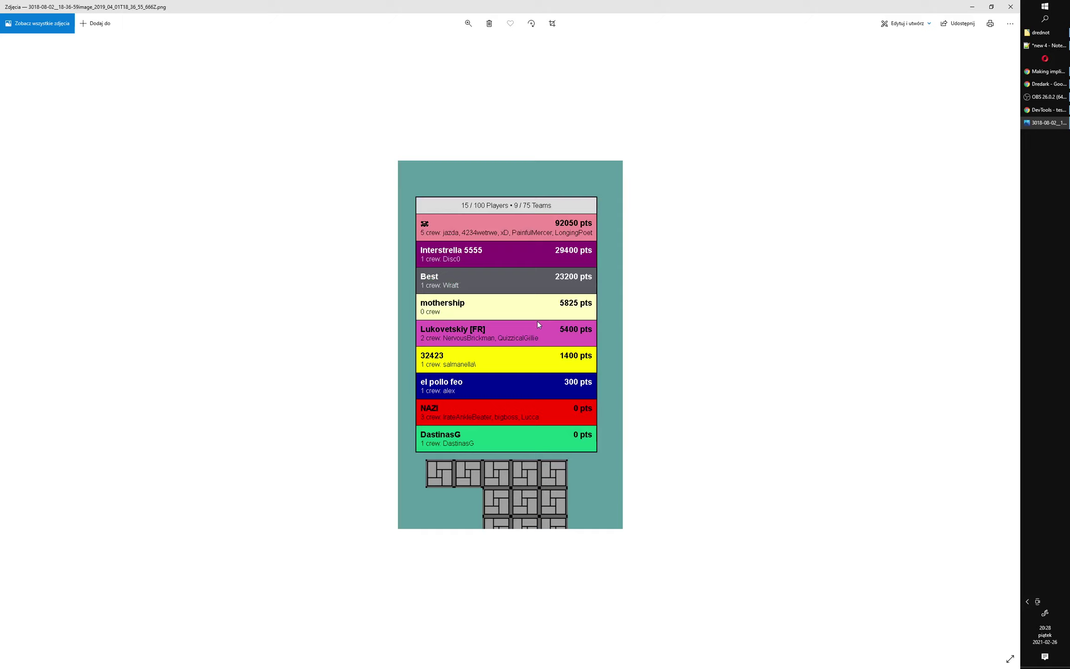
pyautogui.press('Right')
pyautogui.press('Right')
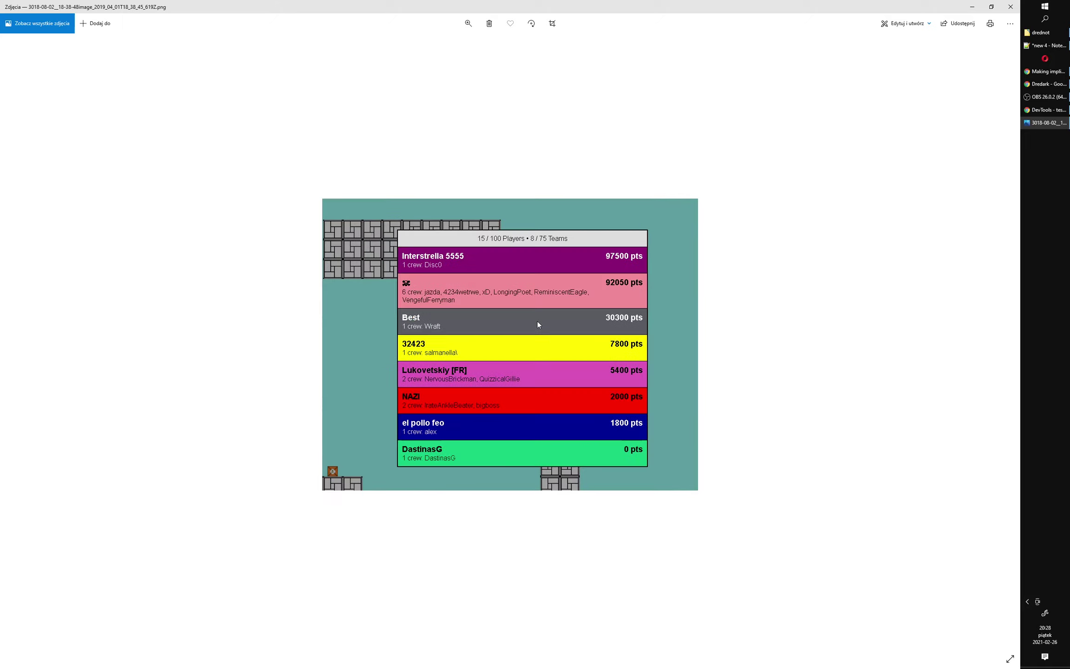
pyautogui.press('Right')
pyautogui.press('Right')
pyautogui.press('Right')
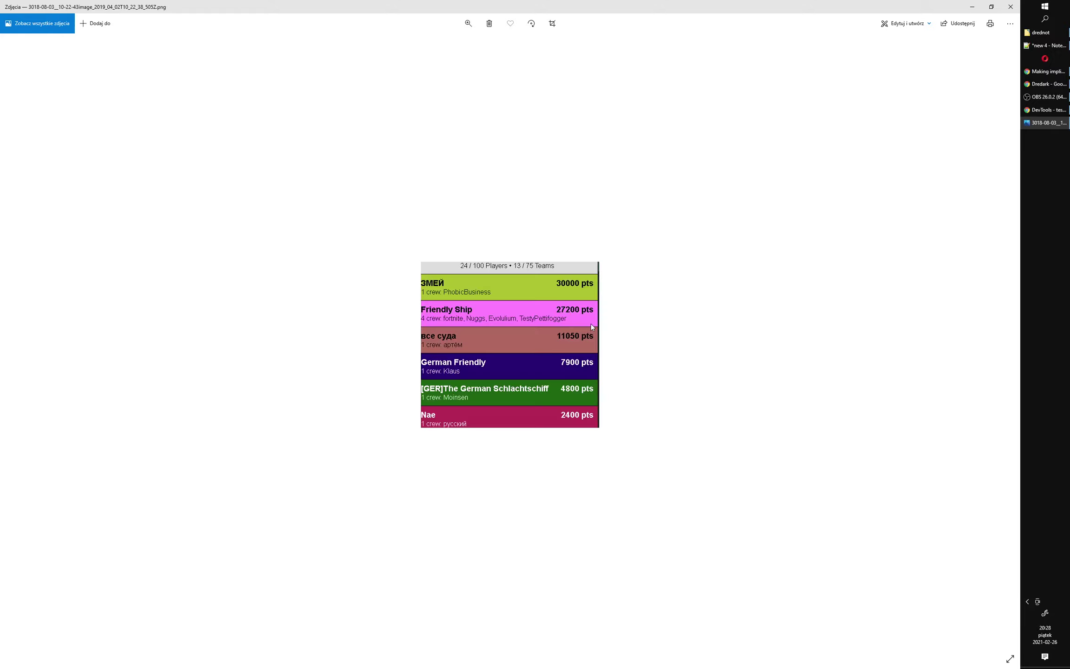
pyautogui.press('Right')
# Advance through the 3018-08-04 leaderboard and code shots to the skull-and-crossbones ship
pyautogui.press('Right')
pyautogui.press('Right')
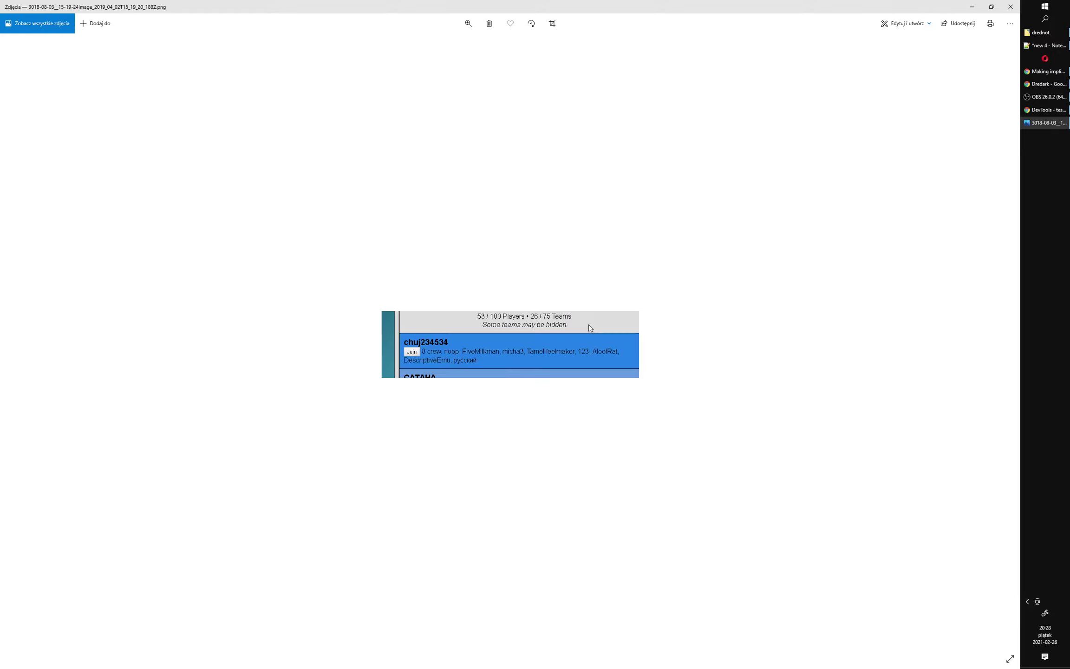
pyautogui.press('Right')
pyautogui.press('Right')
pyautogui.press('Right')
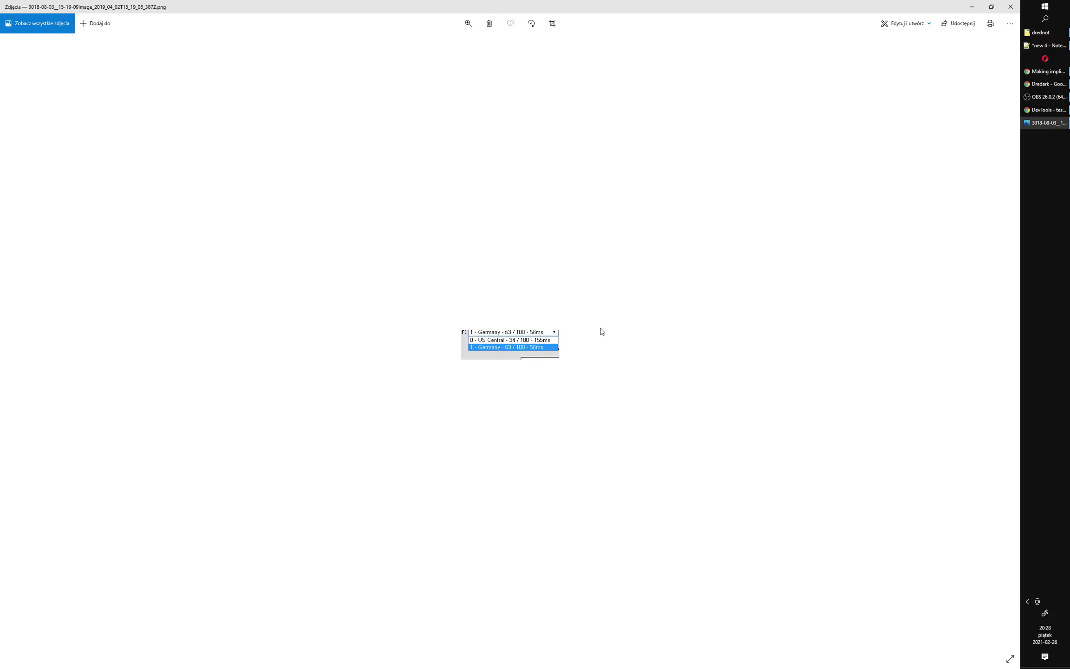
pyautogui.press('Right')
pyautogui.press('Right')
pyautogui.press('Right')
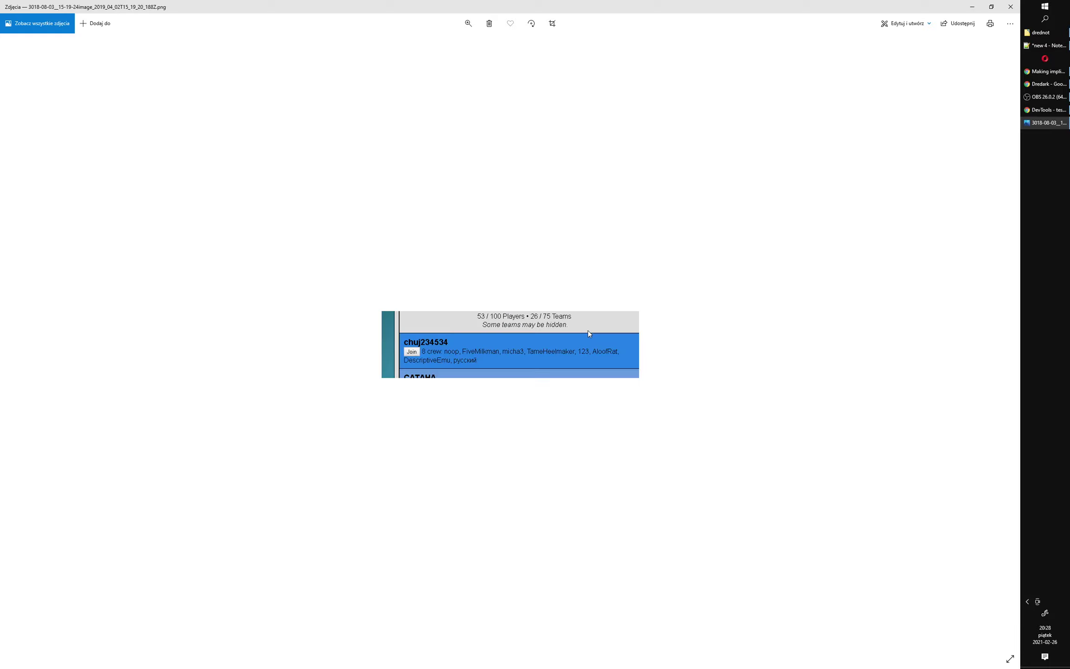
pyautogui.press('Right')
pyautogui.press('Right')
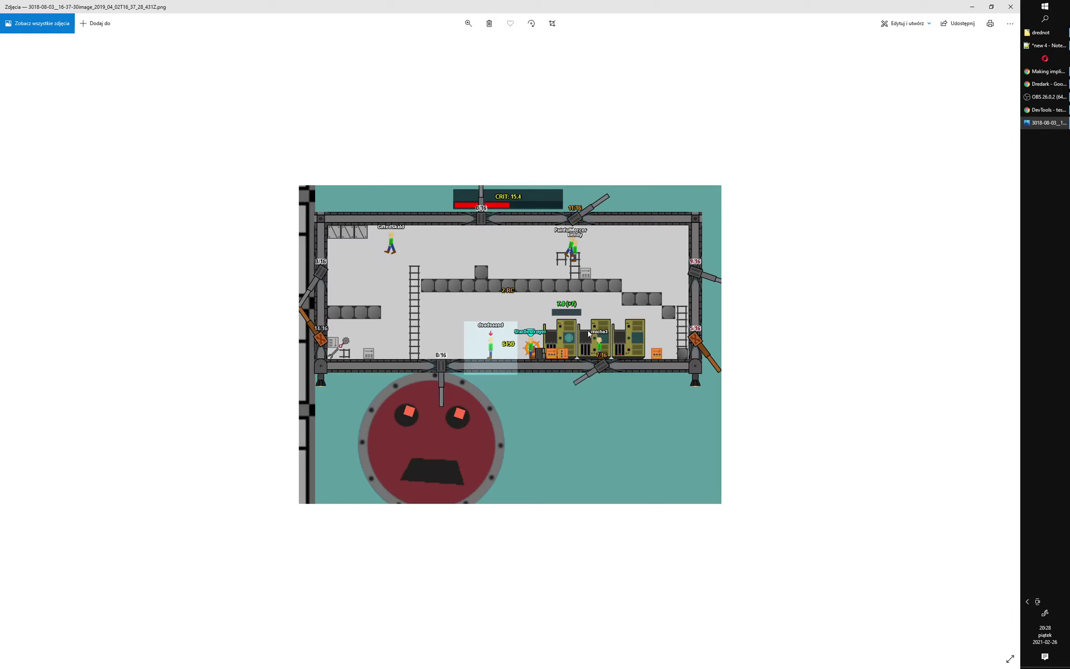
pyautogui.press('Right')
pyautogui.press('Right')
pyautogui.press('Right')
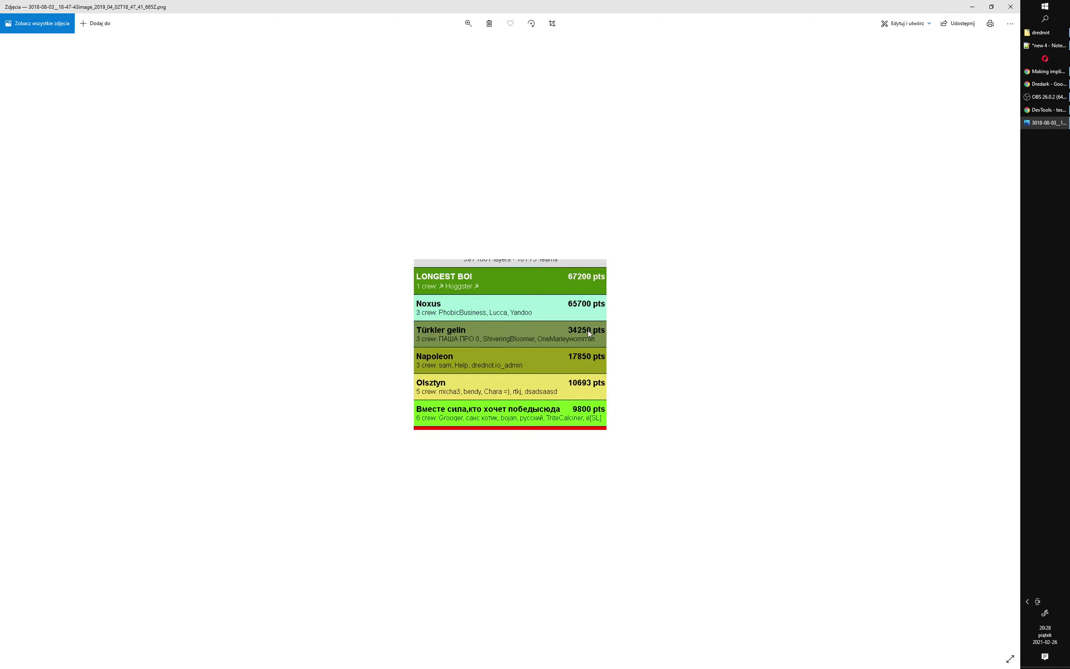
pyautogui.press('Right')
pyautogui.press('Right')
pyautogui.press('Right')
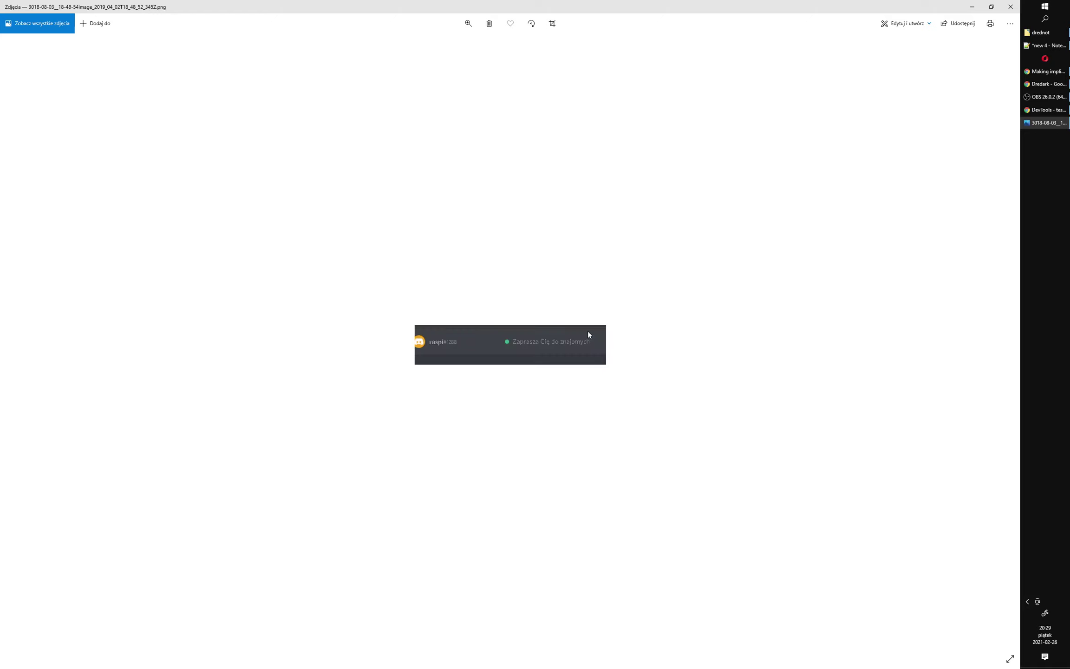
pyautogui.press('Right')
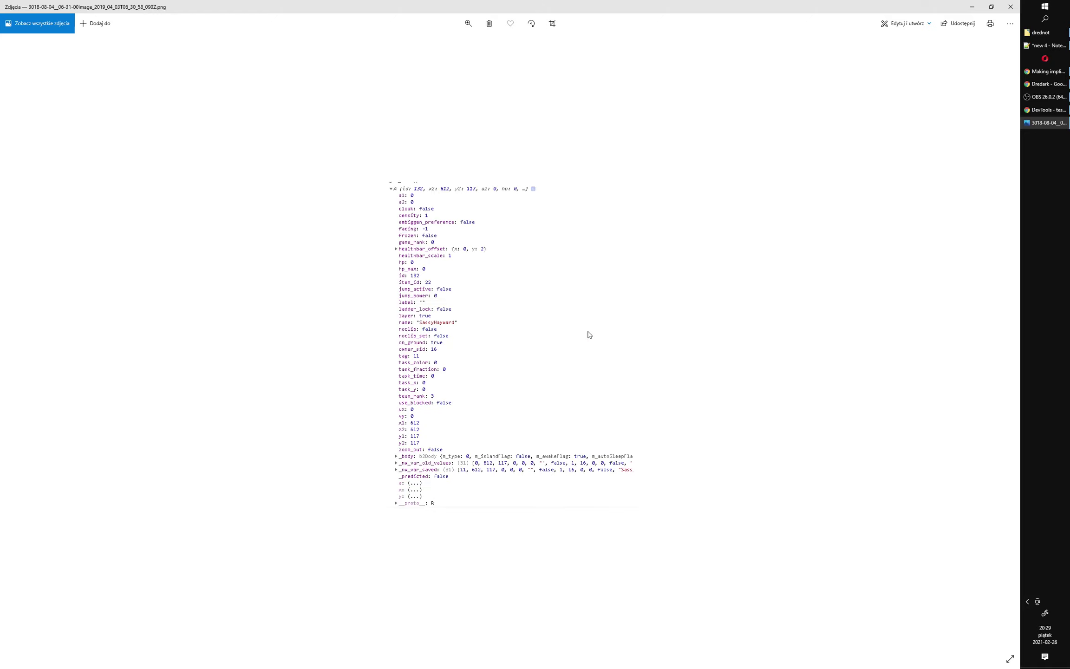
pyautogui.press('Right')
pyautogui.press('Left')
pyautogui.press('Right')
pyautogui.press('Right')
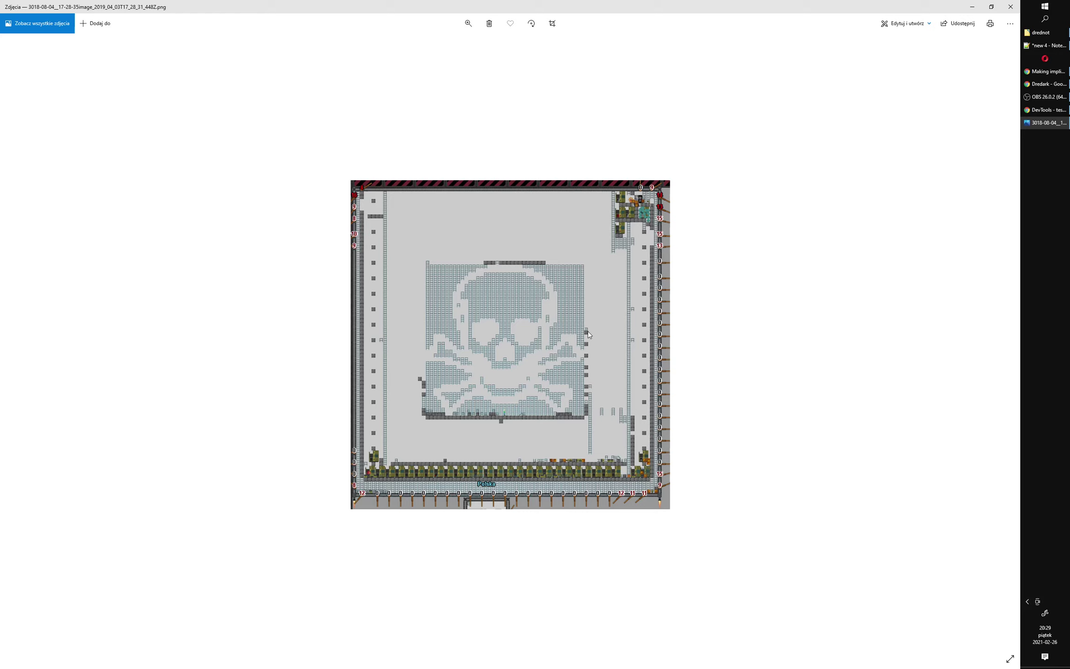
# Page past the skull ship, interior and 'Dedicated and Friendly CREW' screenshots to the two-ship view
pyautogui.press('Right')
pyautogui.press('Right')
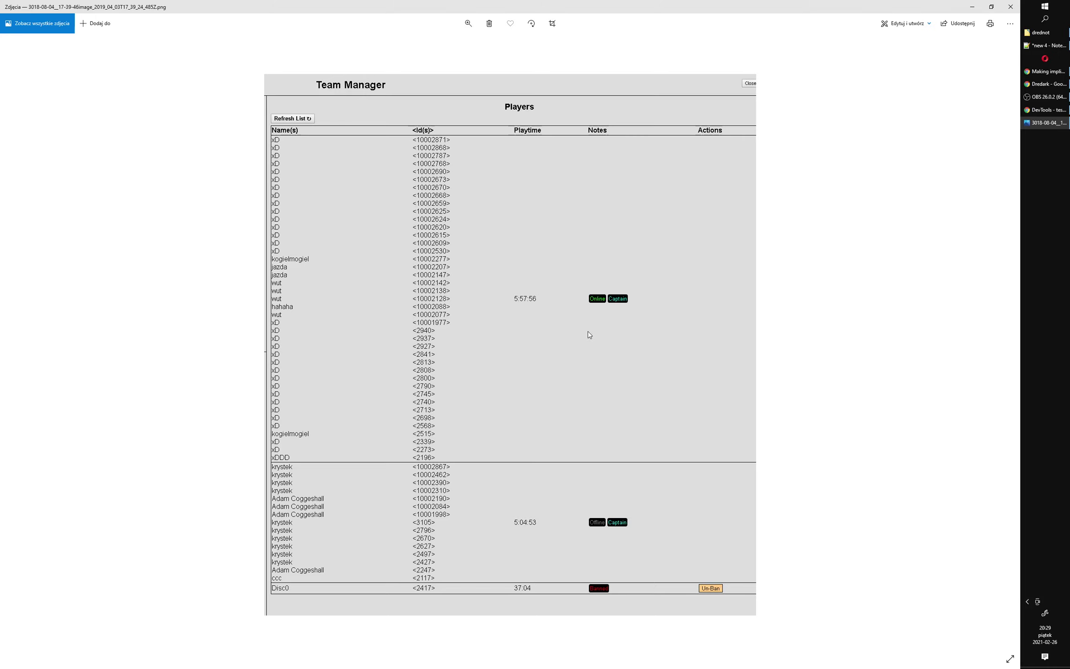
pyautogui.press('Right')
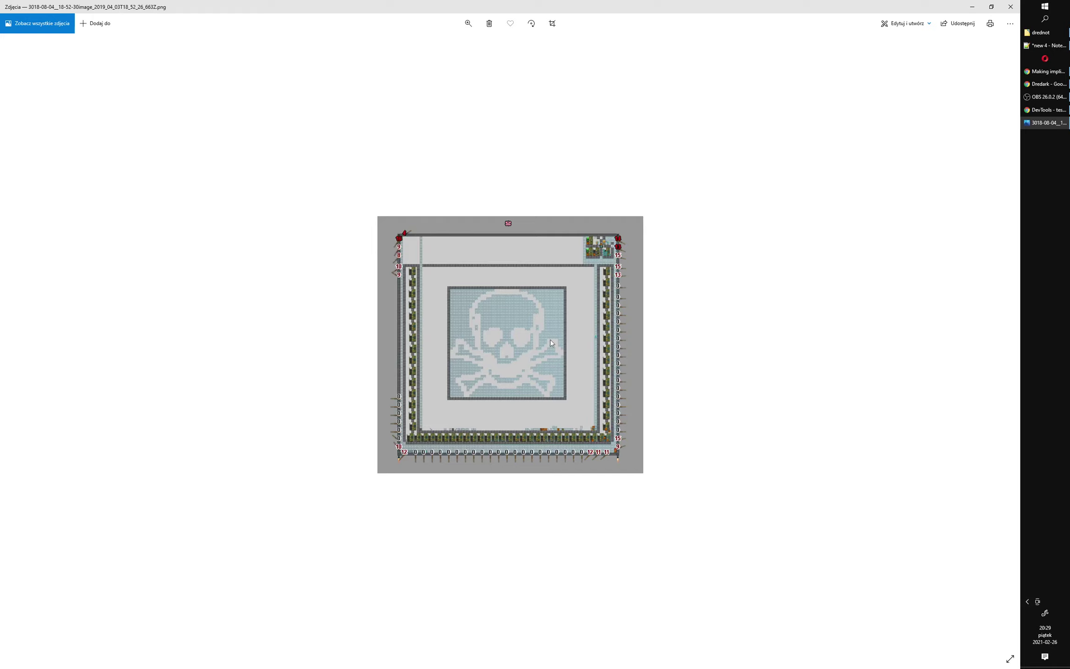
pyautogui.press('Right')
pyautogui.press('Right')
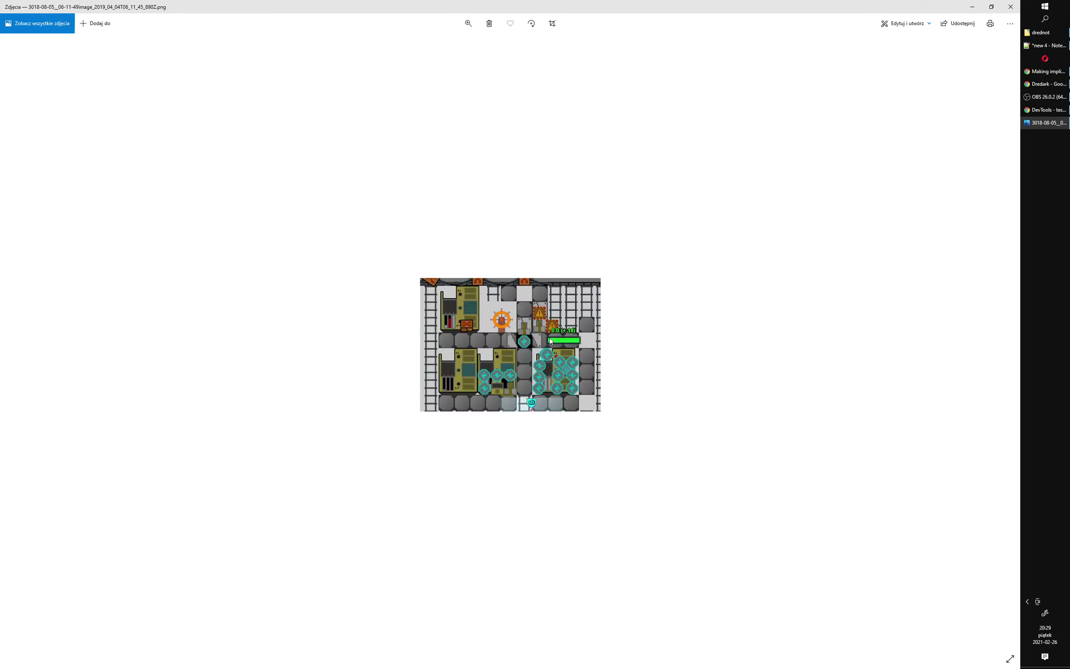
pyautogui.press('Right')
pyautogui.press('Right')
pyautogui.press('Right')
pyautogui.press('Right')
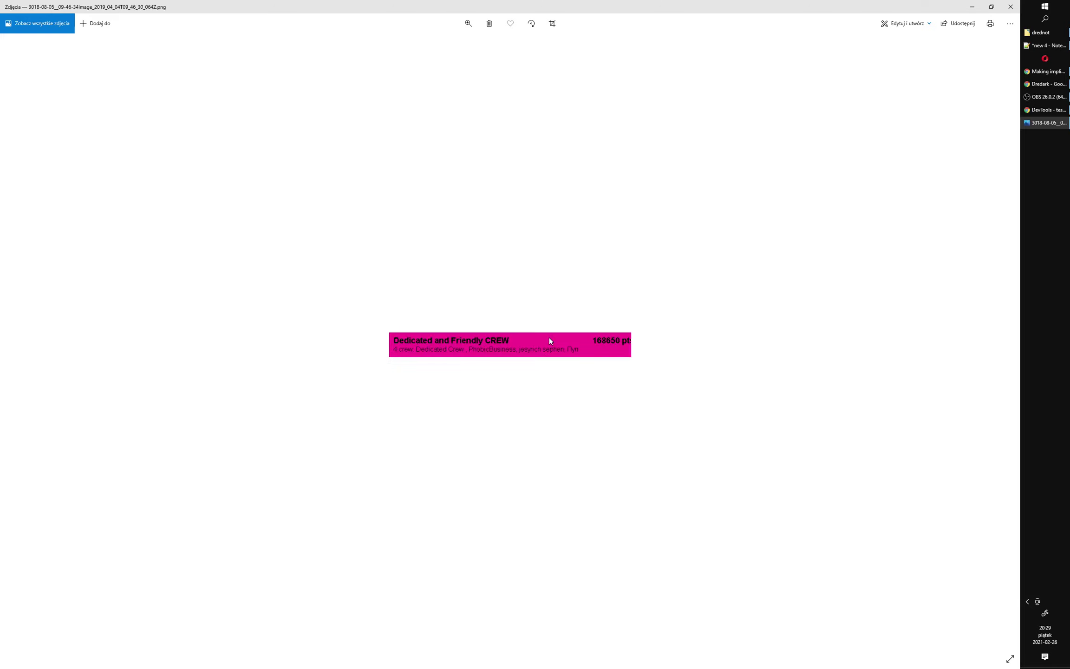
pyautogui.press('Right')
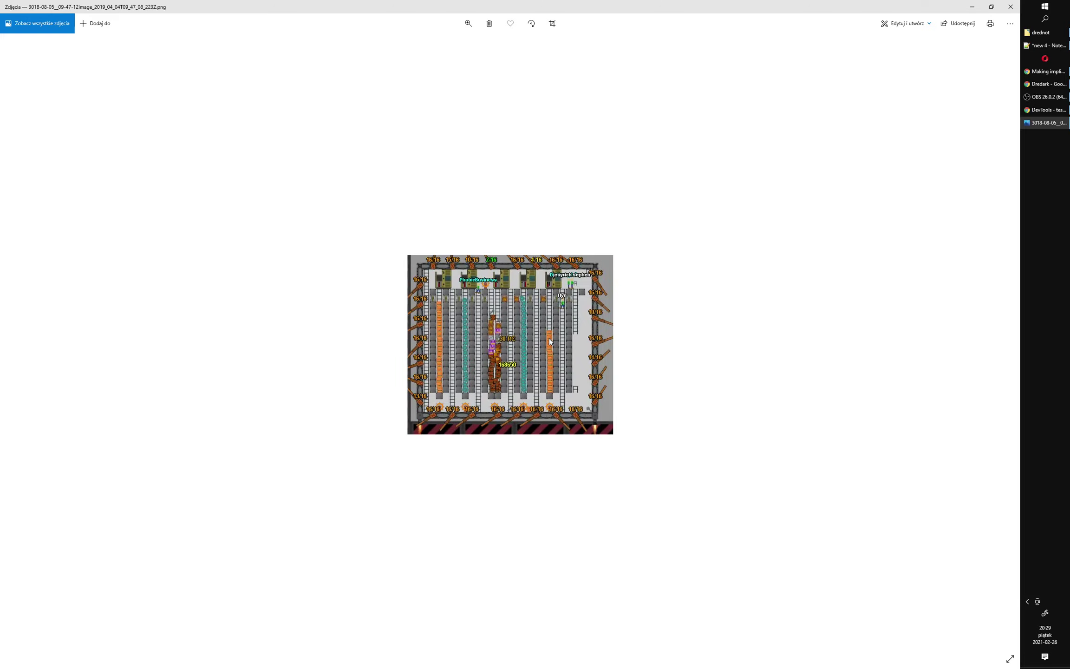
pyautogui.press('Right')
pyautogui.press('Right')
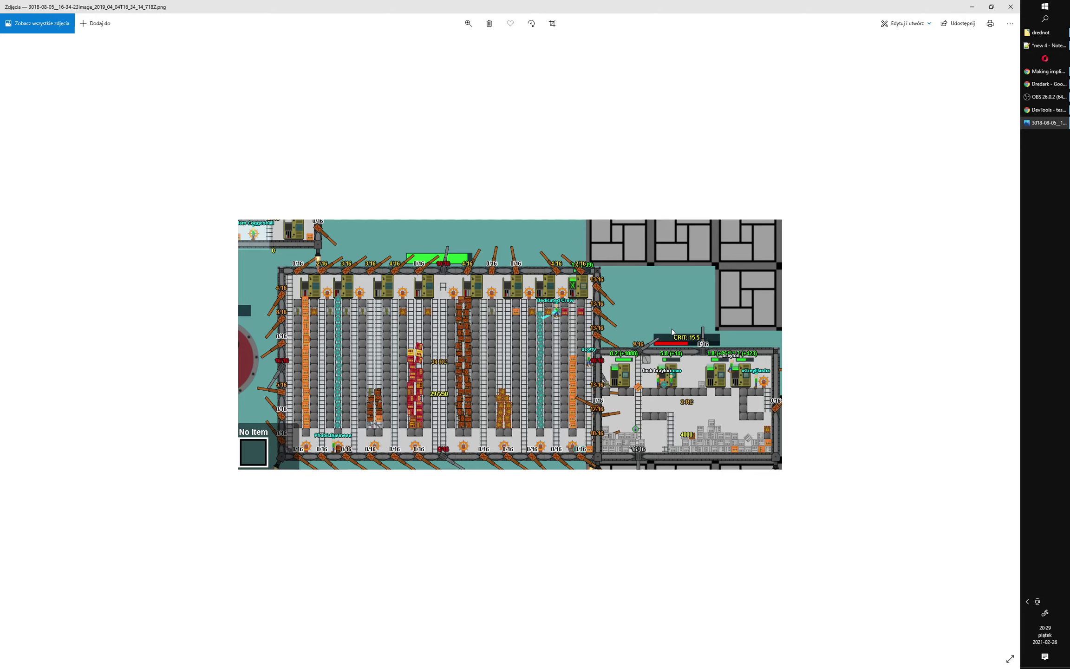
# Advance through the next ship screenshots and the leaderboard picture
pyautogui.press('Right')
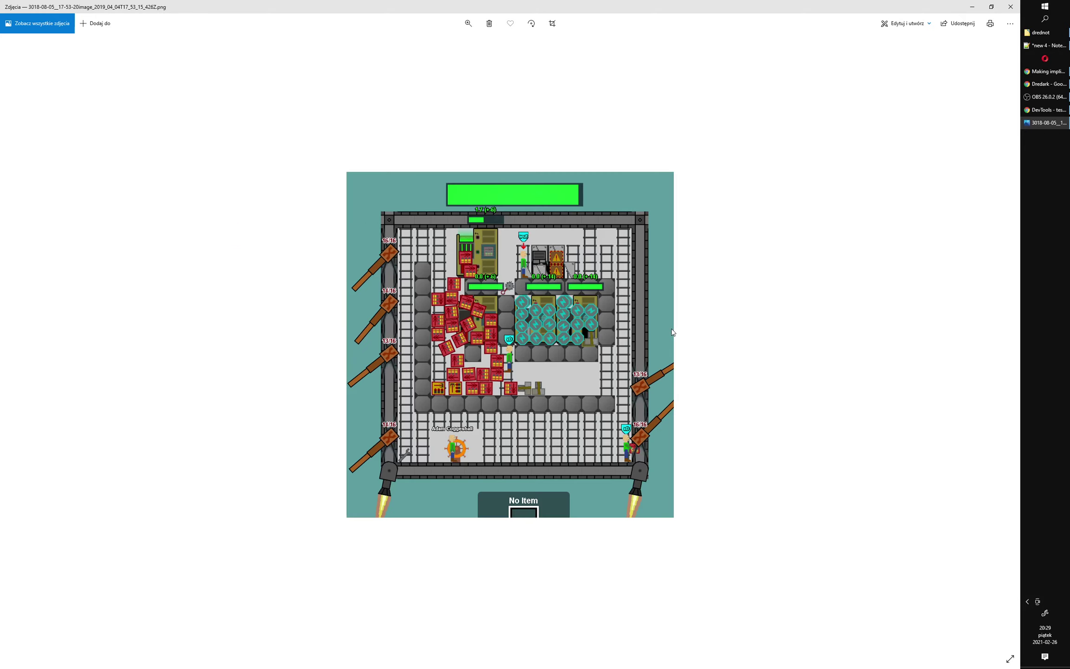
pyautogui.press('Right')
pyautogui.press('Right')
pyautogui.press('Right')
pyautogui.press('Right')
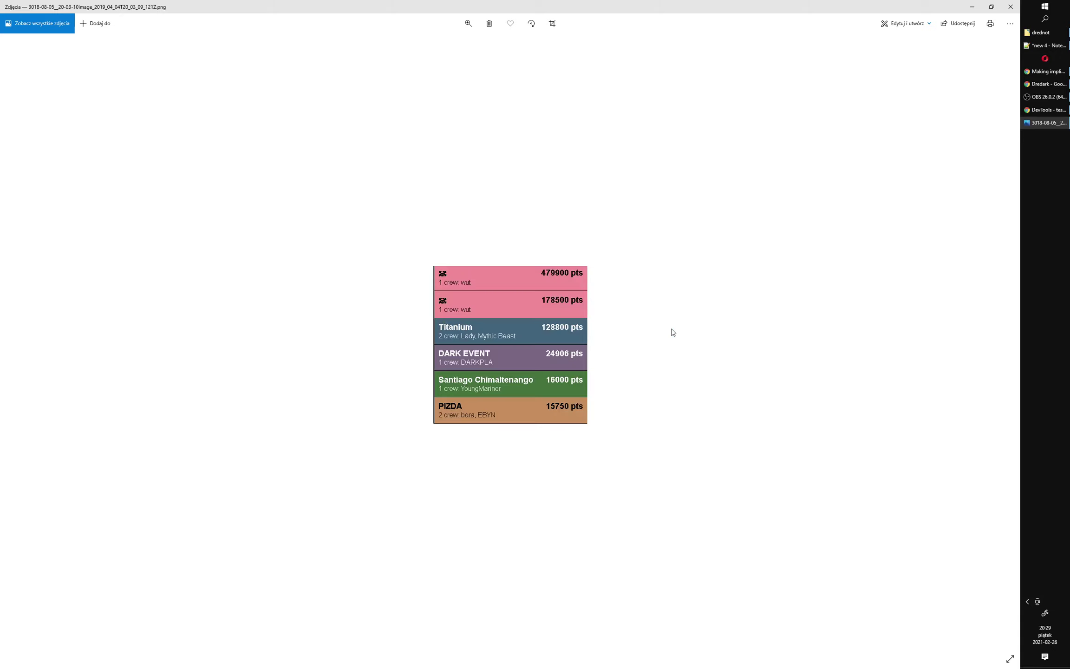
pyautogui.press('Right')
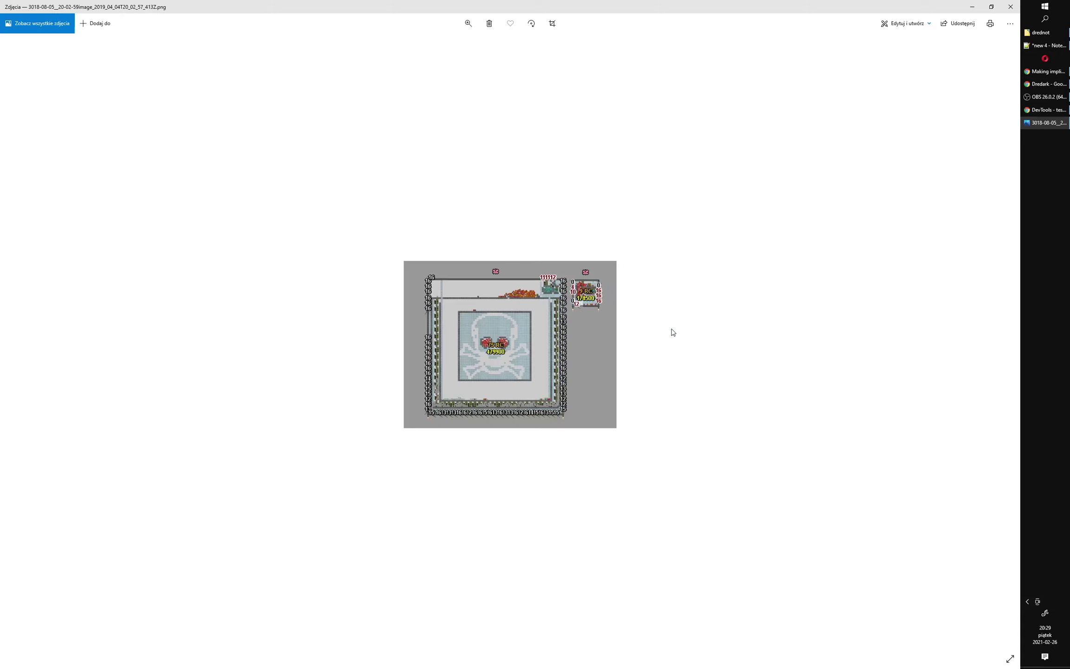
# Reach the 3018-08-06 three-ship screenshot, then bring OBS Studio to the front
pyautogui.press('Right')
pyautogui.press('Right')
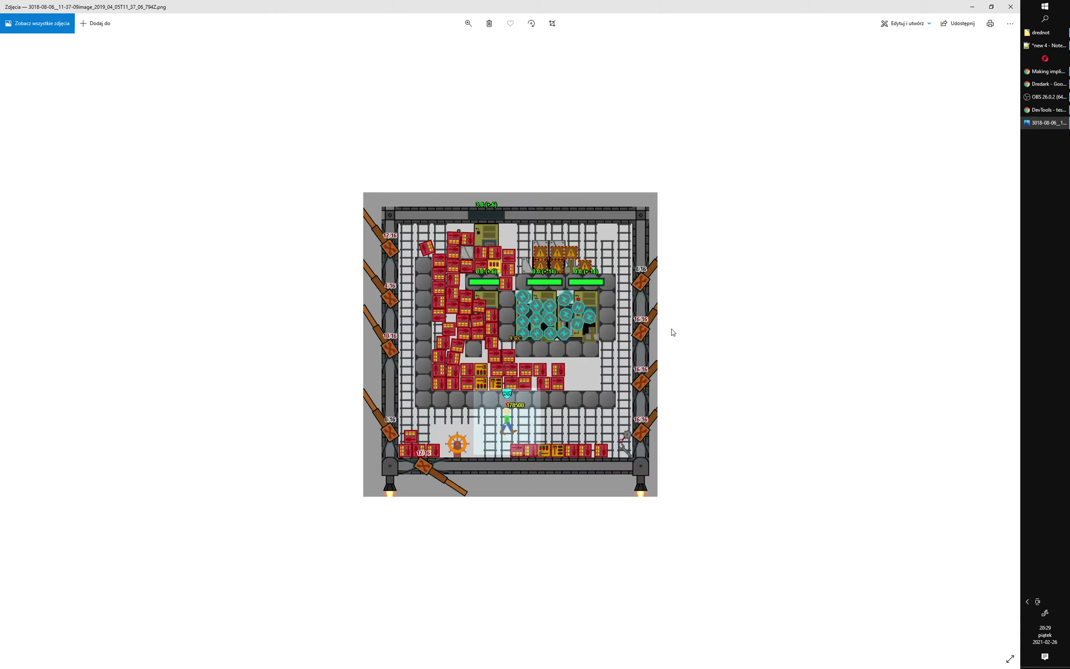
pyautogui.press('Right')
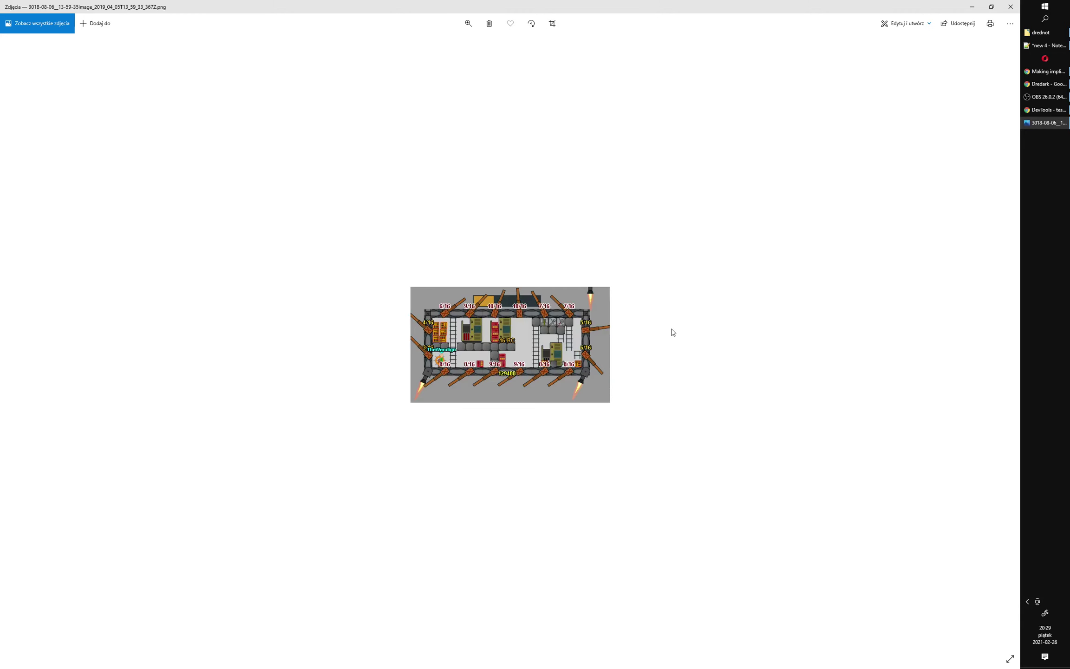
pyautogui.press('Right')
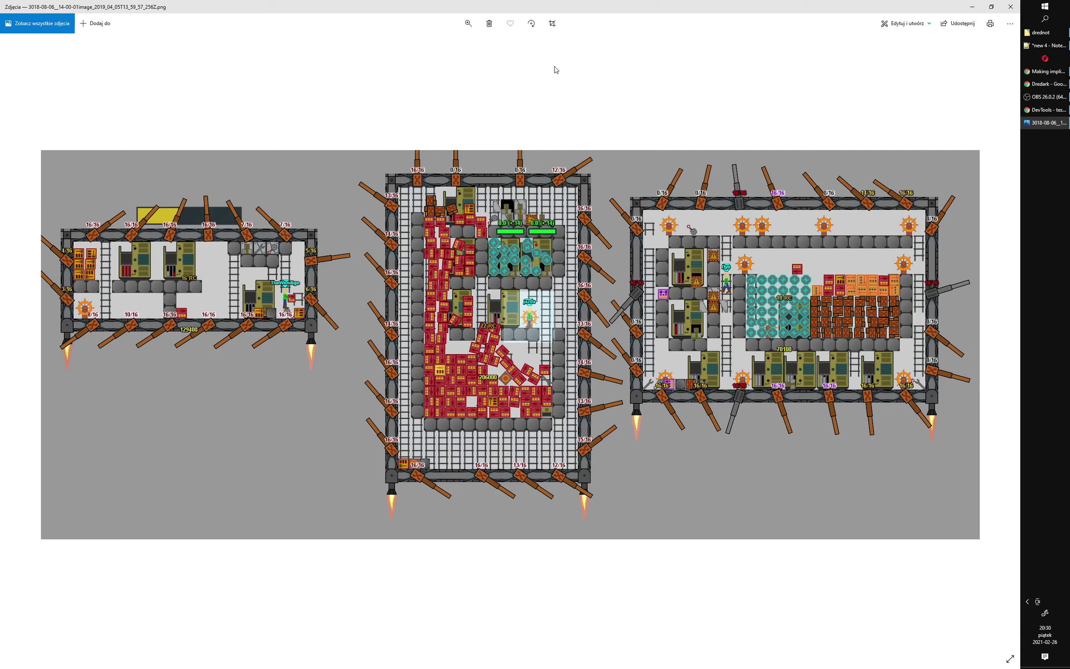
pyautogui.click(1043, 97)
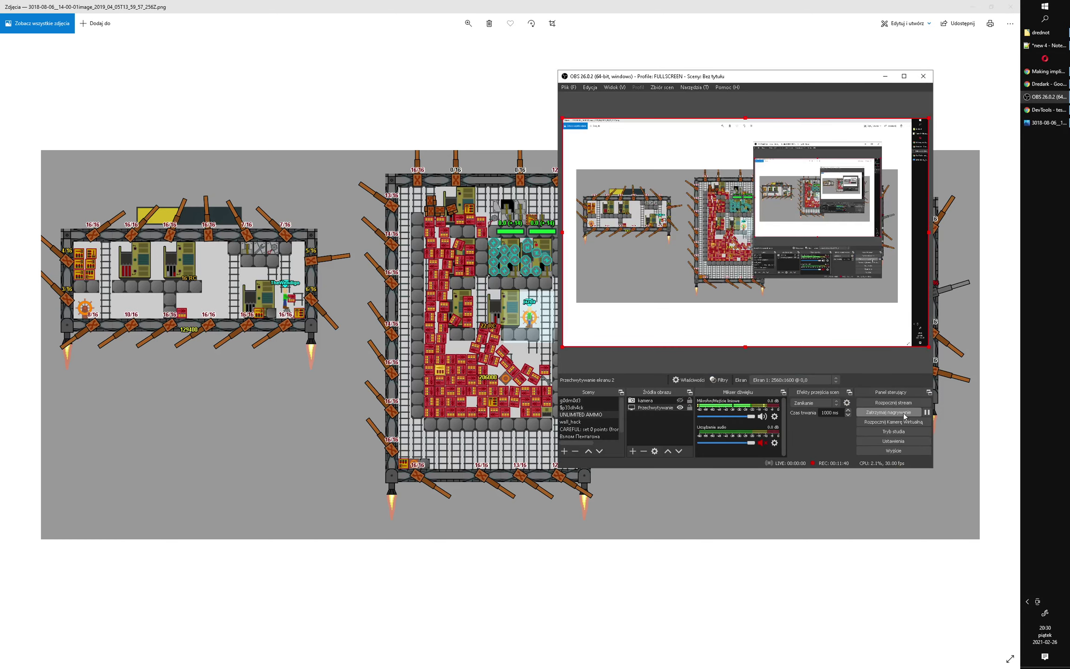